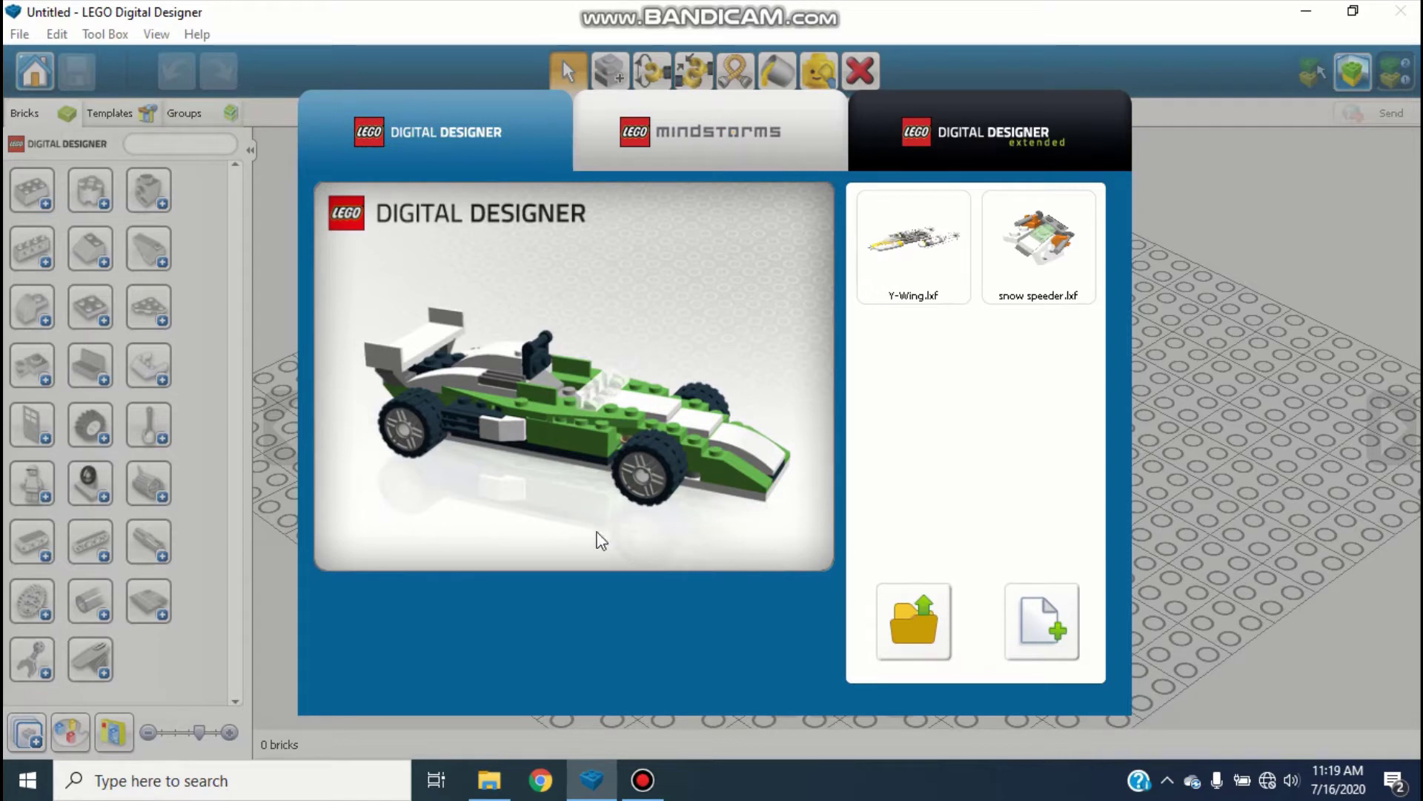
- Start a new Free build model on an empty baseplate
left_click(1048, 625)
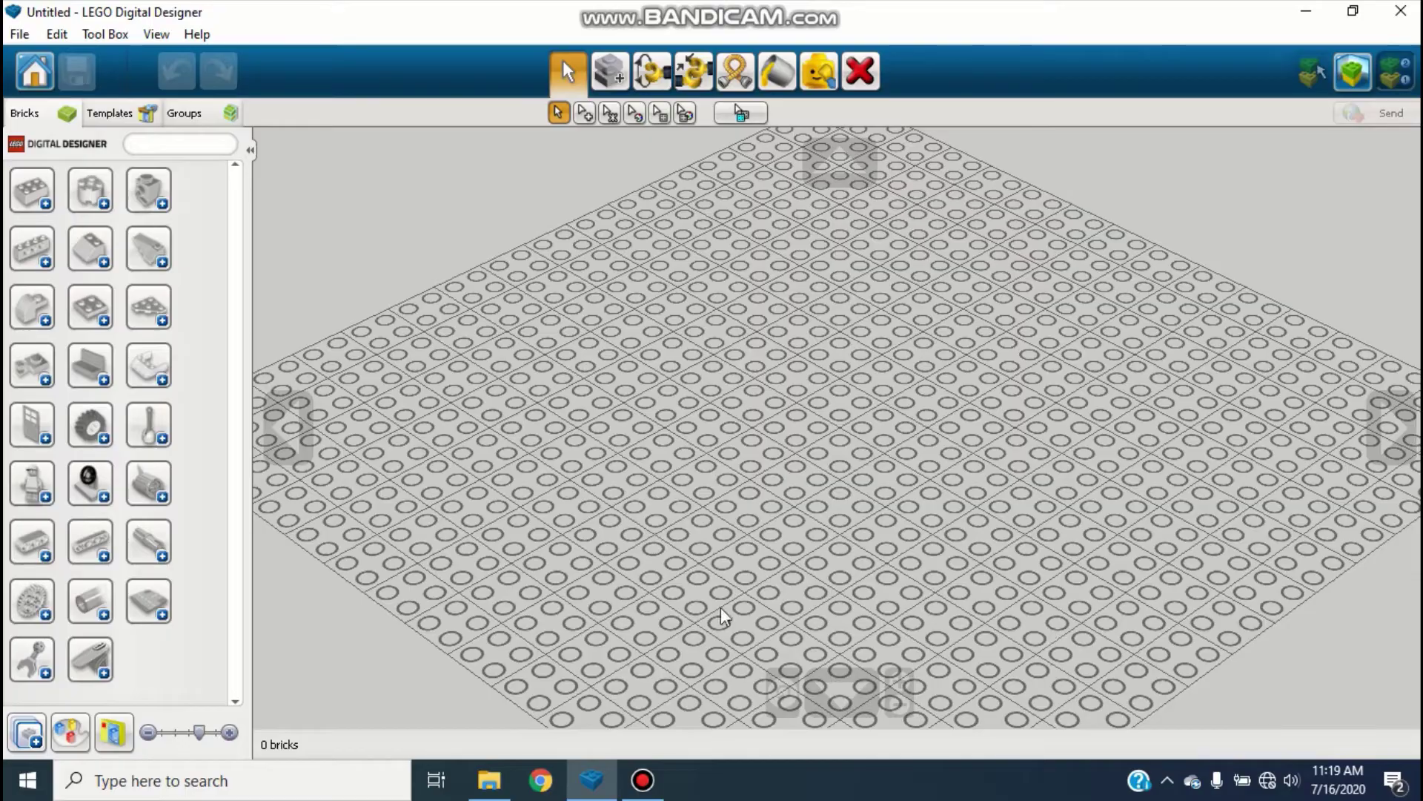
right_click_drag(931, 460, 744, 443)
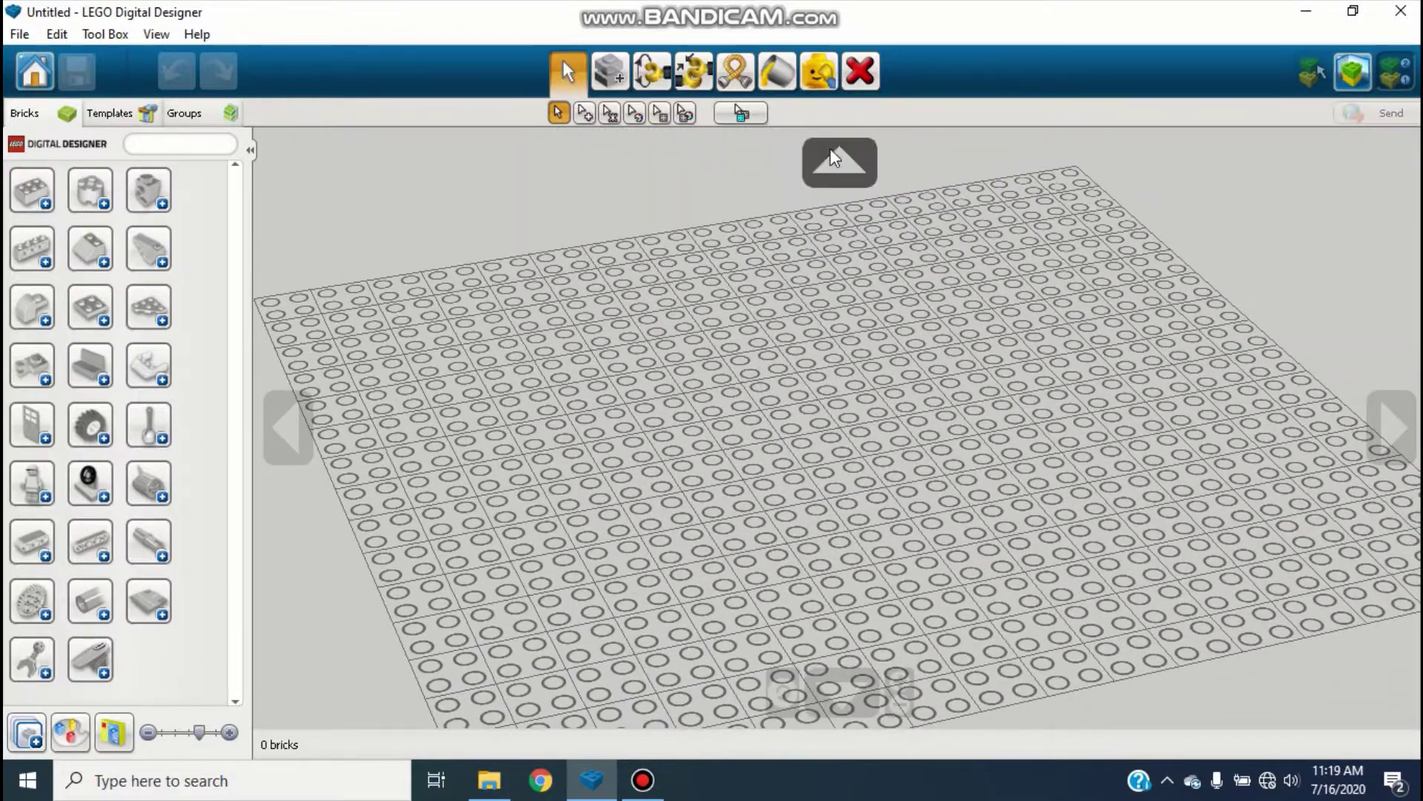
left_click(828, 182)
left_click(843, 708)
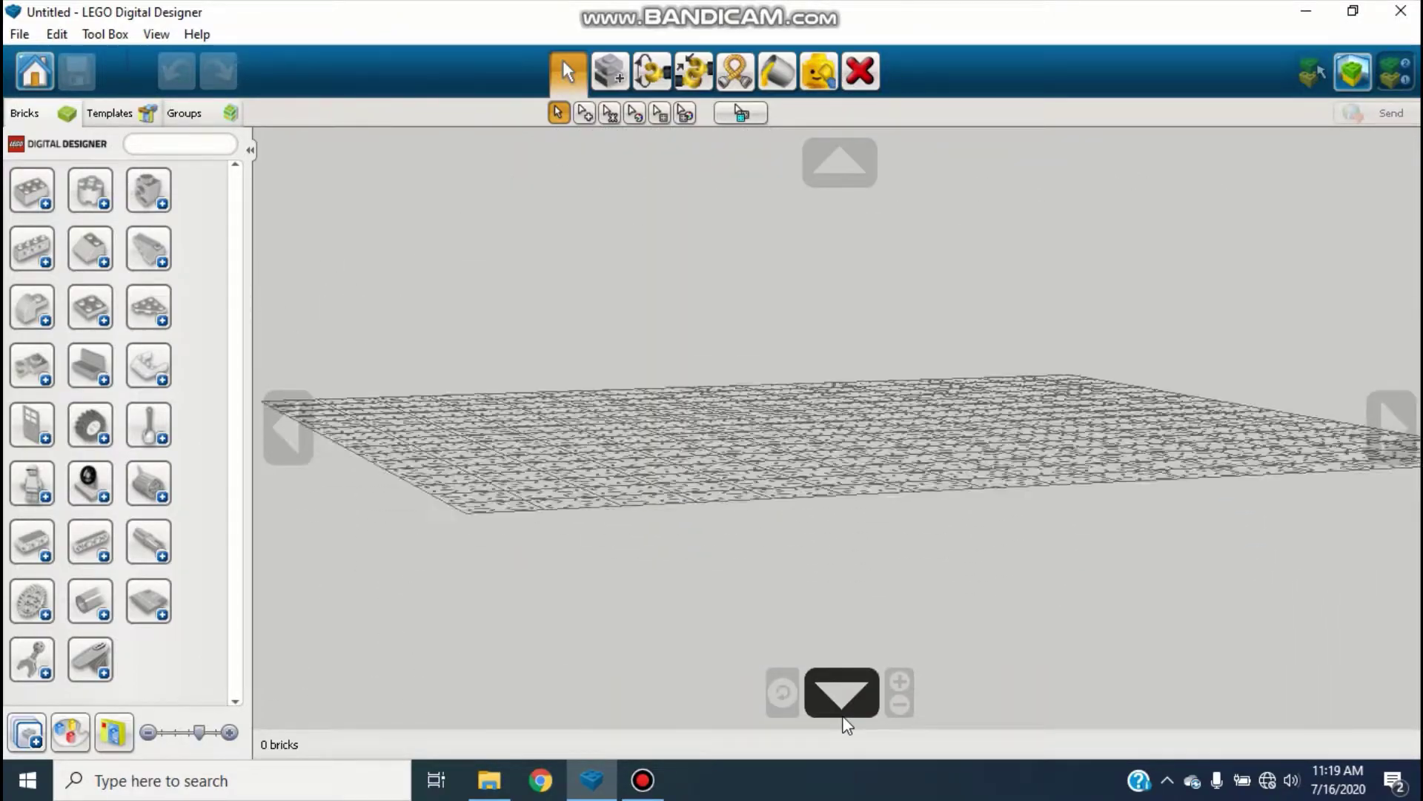
scroll(783, 491, "down", 5)
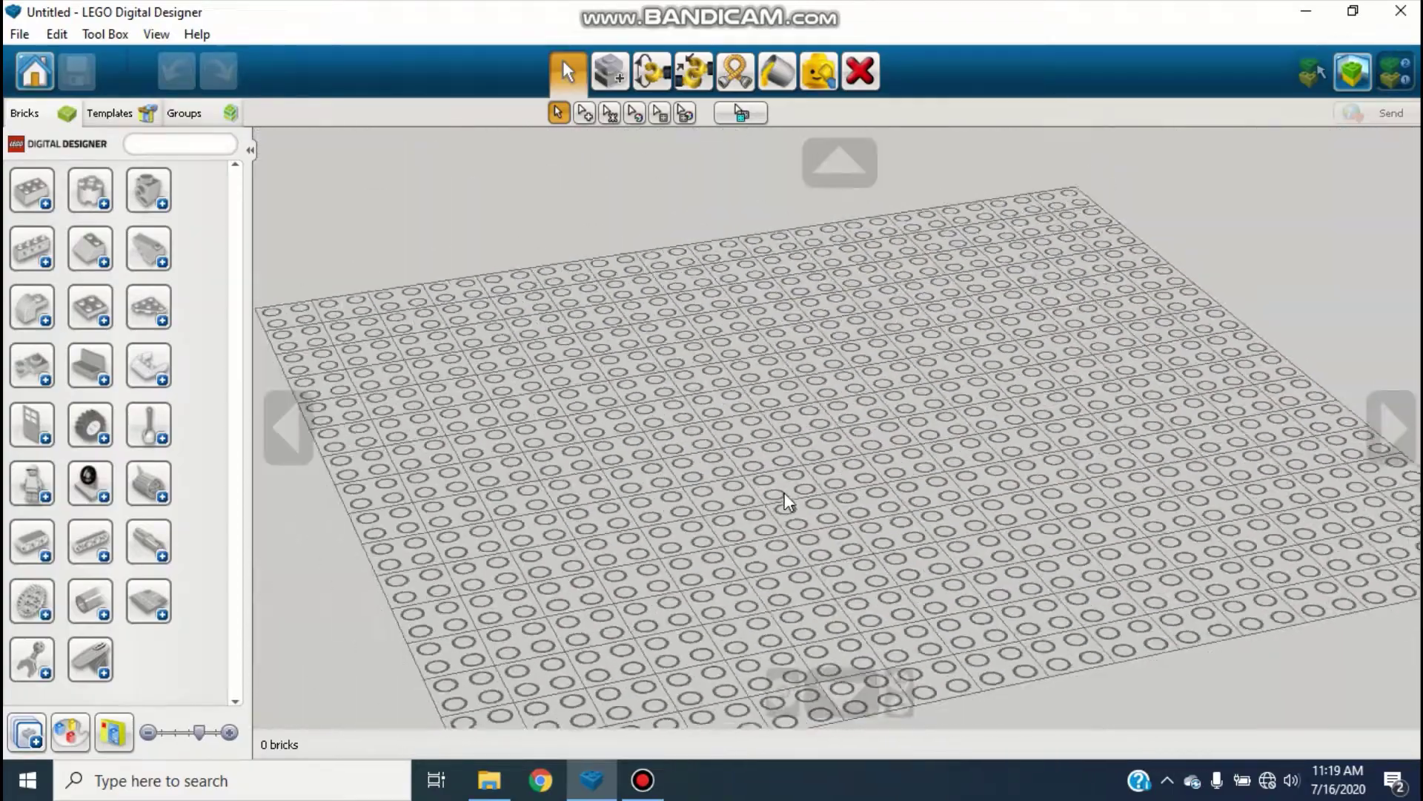
left_click(897, 680)
left_click(901, 704)
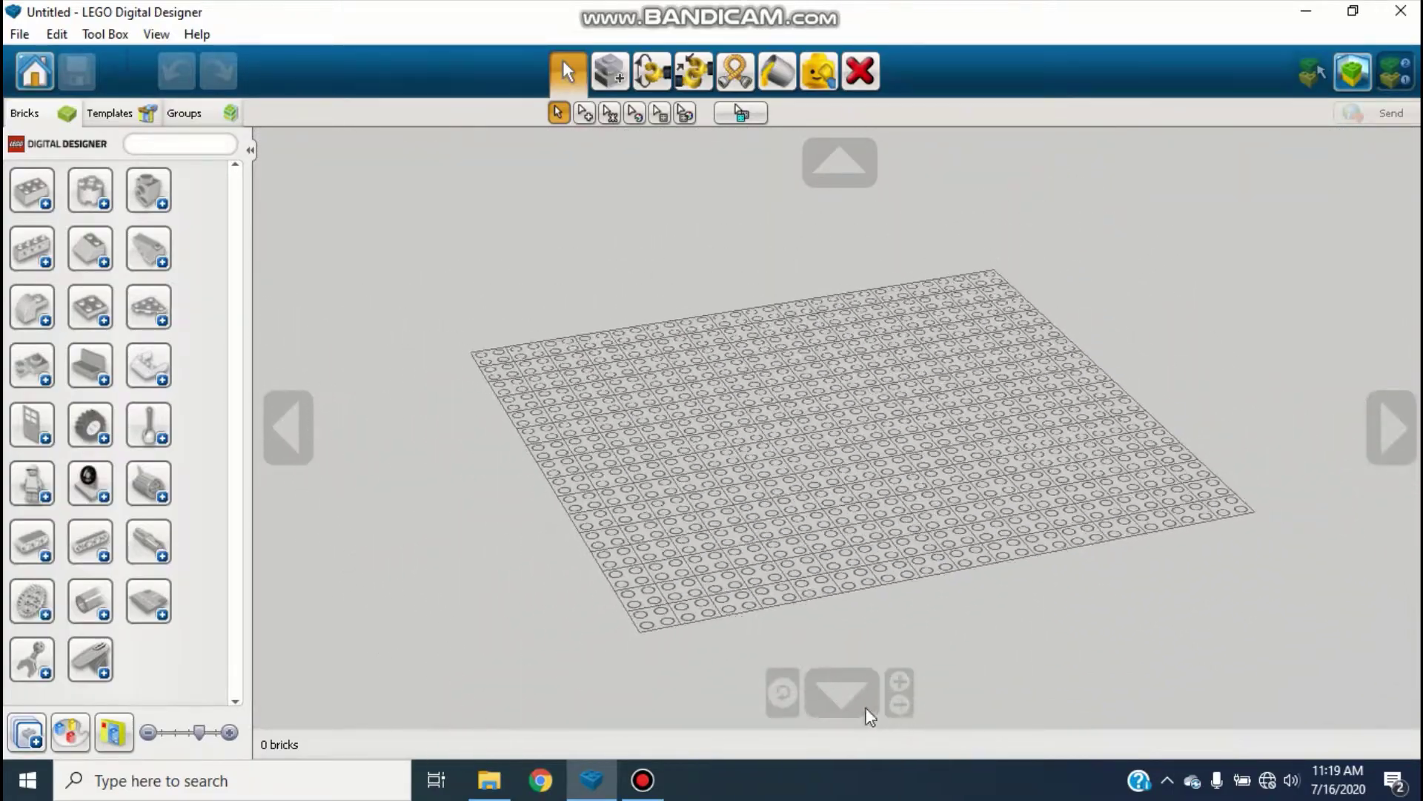
left_click(785, 695)
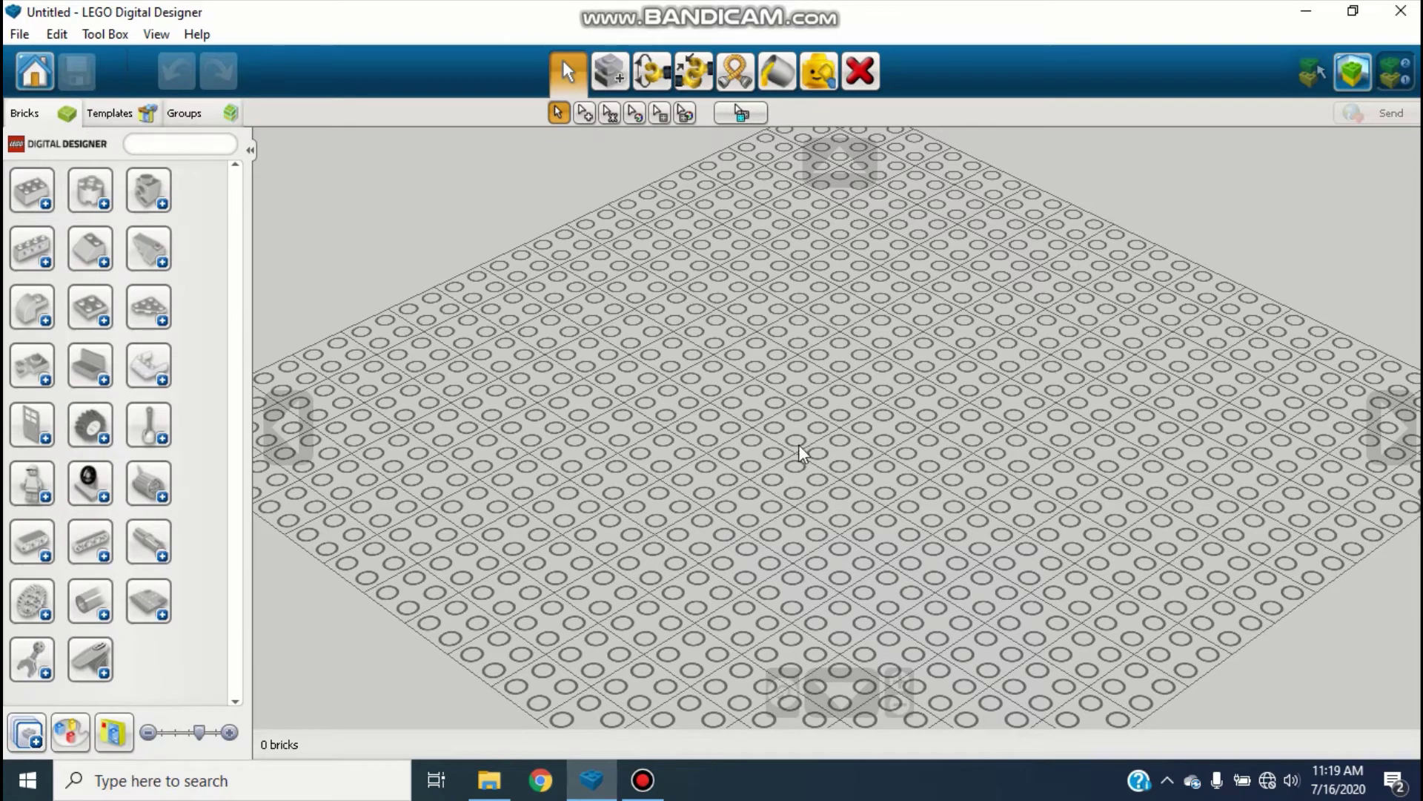
scroll(789, 402, "down", 3)
scroll(806, 459, "up", 3)
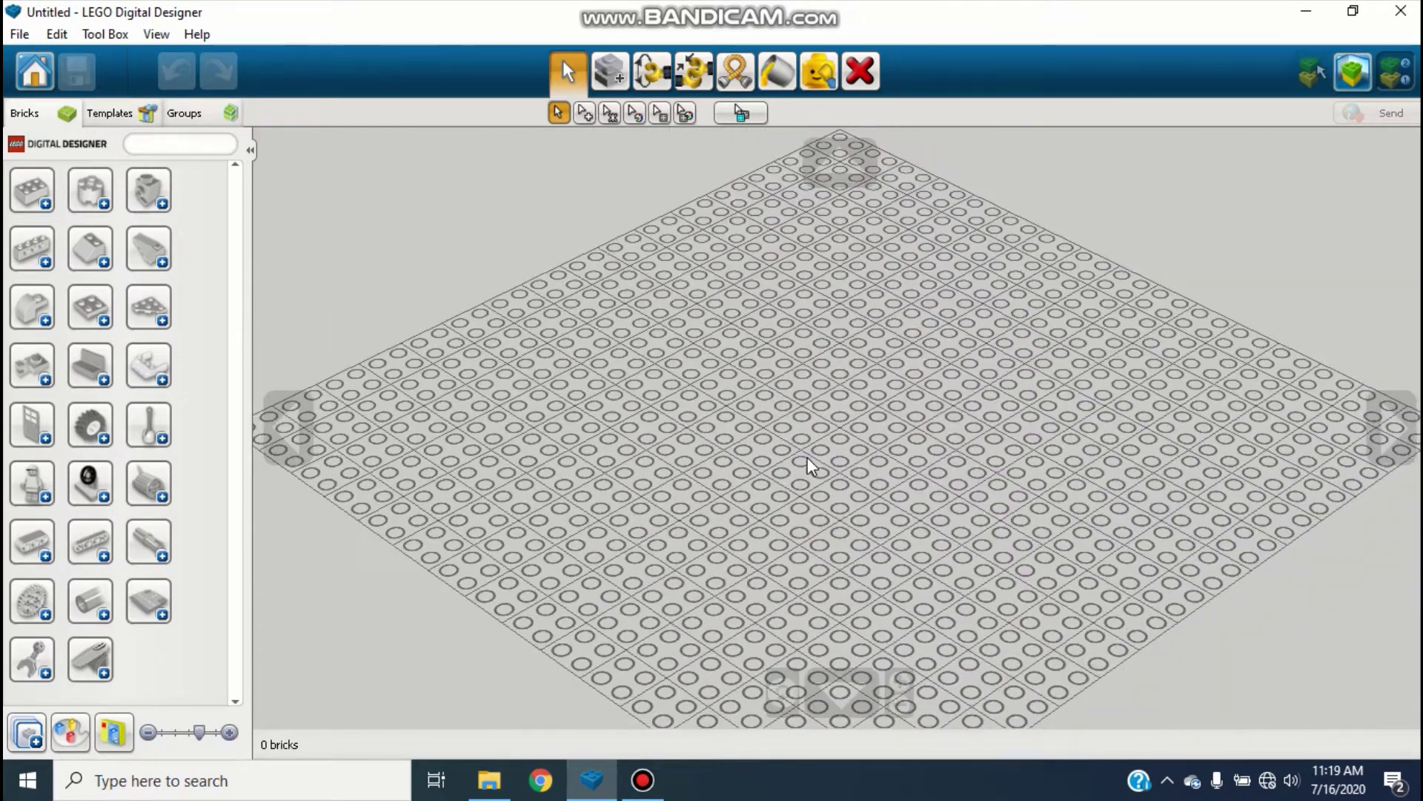
scroll(807, 457, "down", 1)
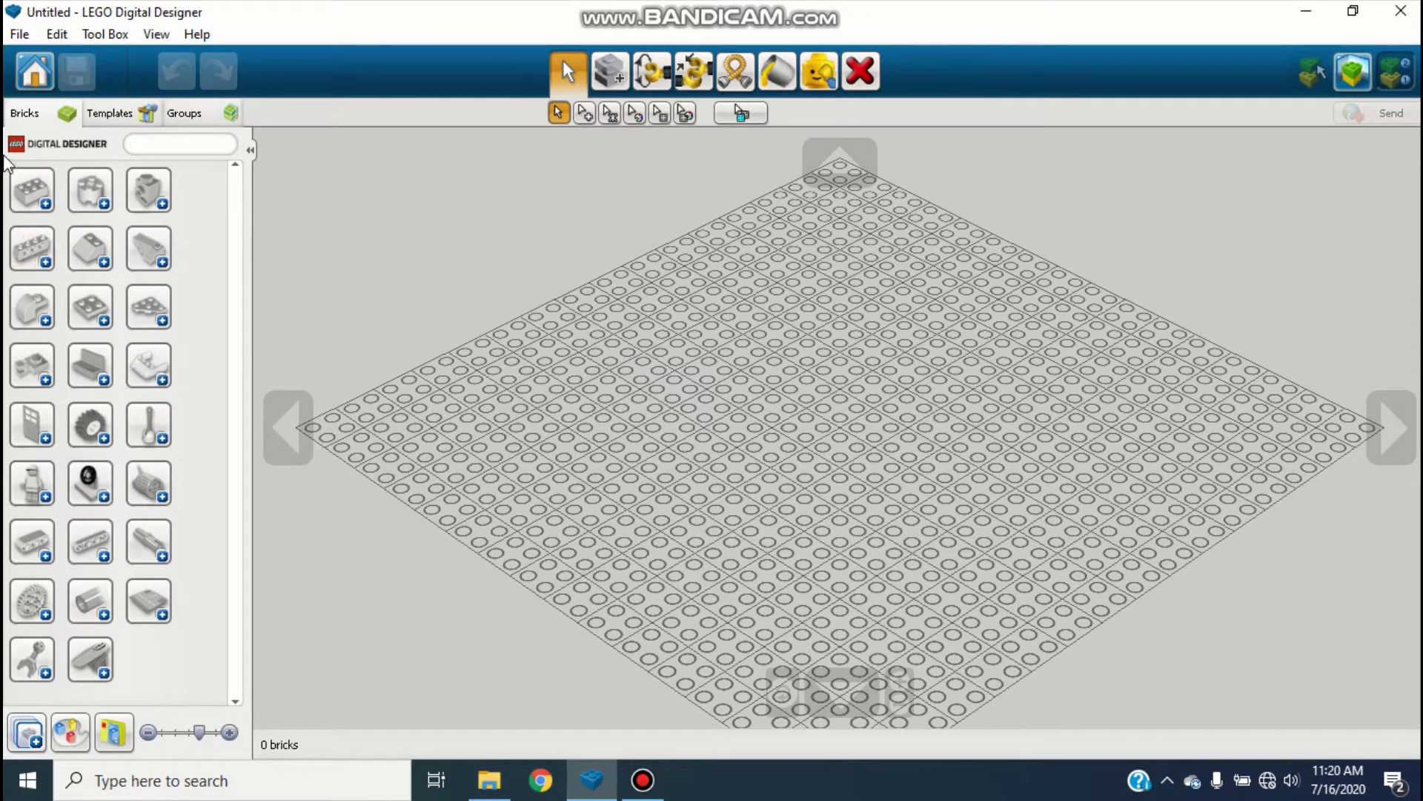
- Place a dark grey 1x2 brick lying flat just above the baseplate's centre
mouse_move(253, 485)
left_mouse_down()
mouse_move(362, 482)
mouse_move(254, 480)
mouse_move(343, 478)
mouse_move(253, 475)
mouse_move(272, 471)
left_mouse_up()
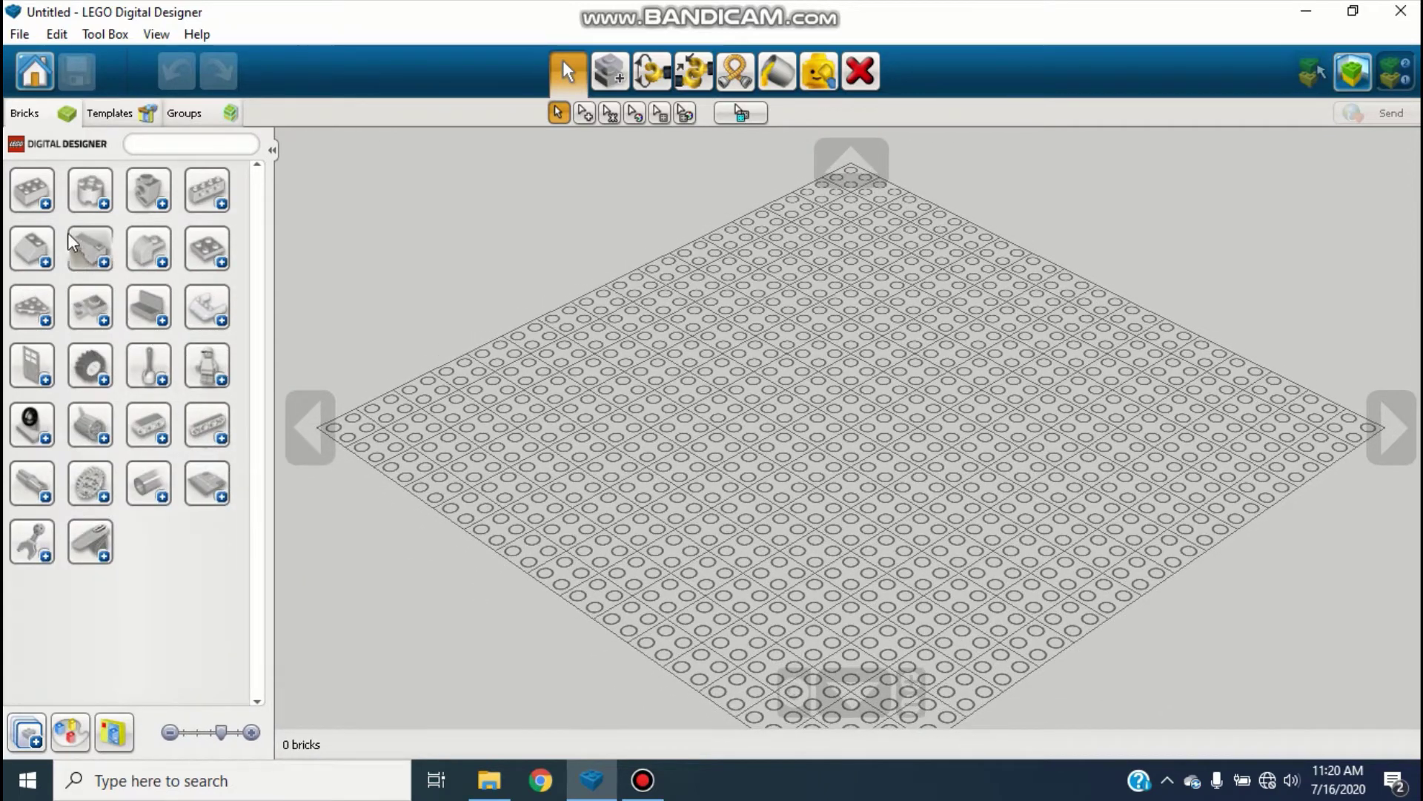
left_click(32, 192)
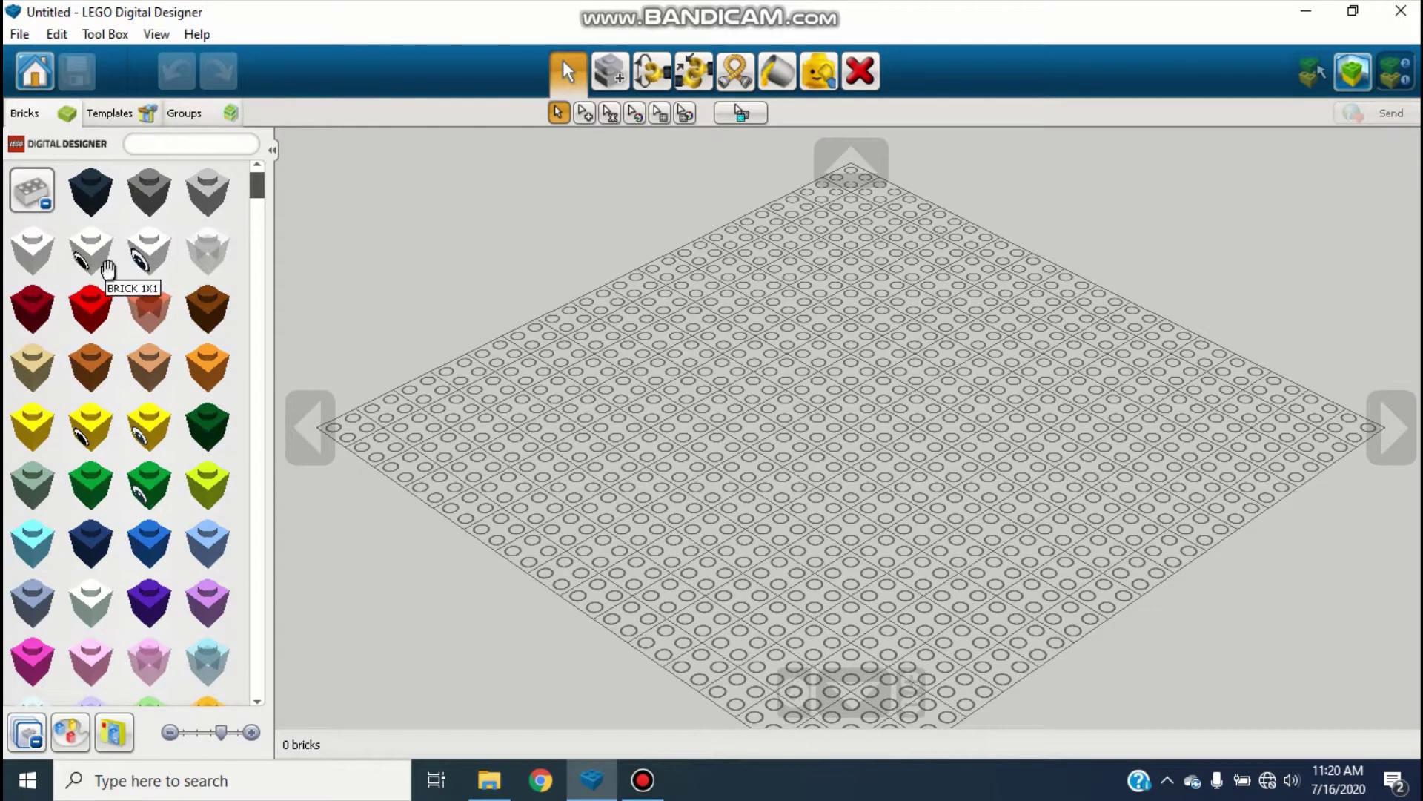
scroll(110, 285, "down", 10)
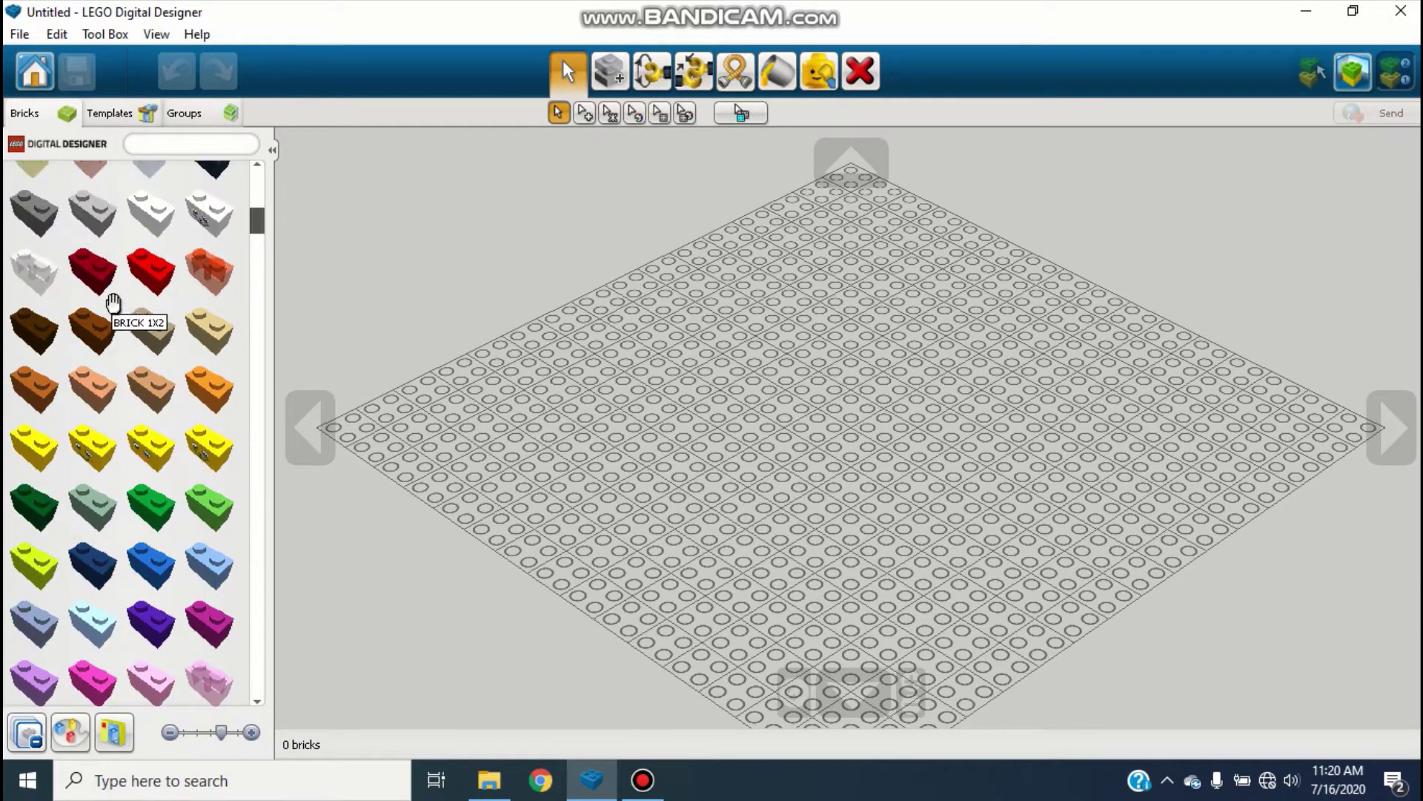
left_click(89, 224)
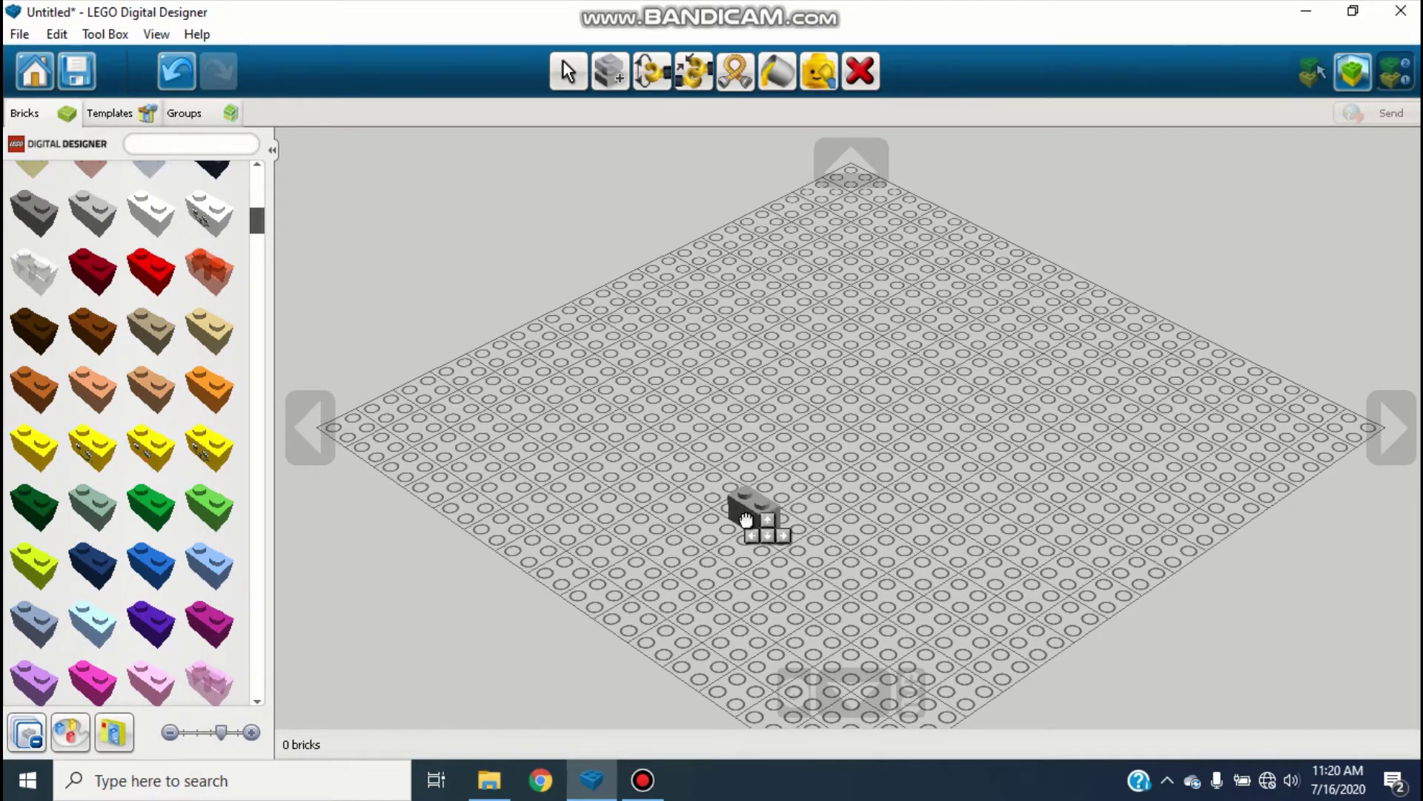
key("Up")
key("Down")
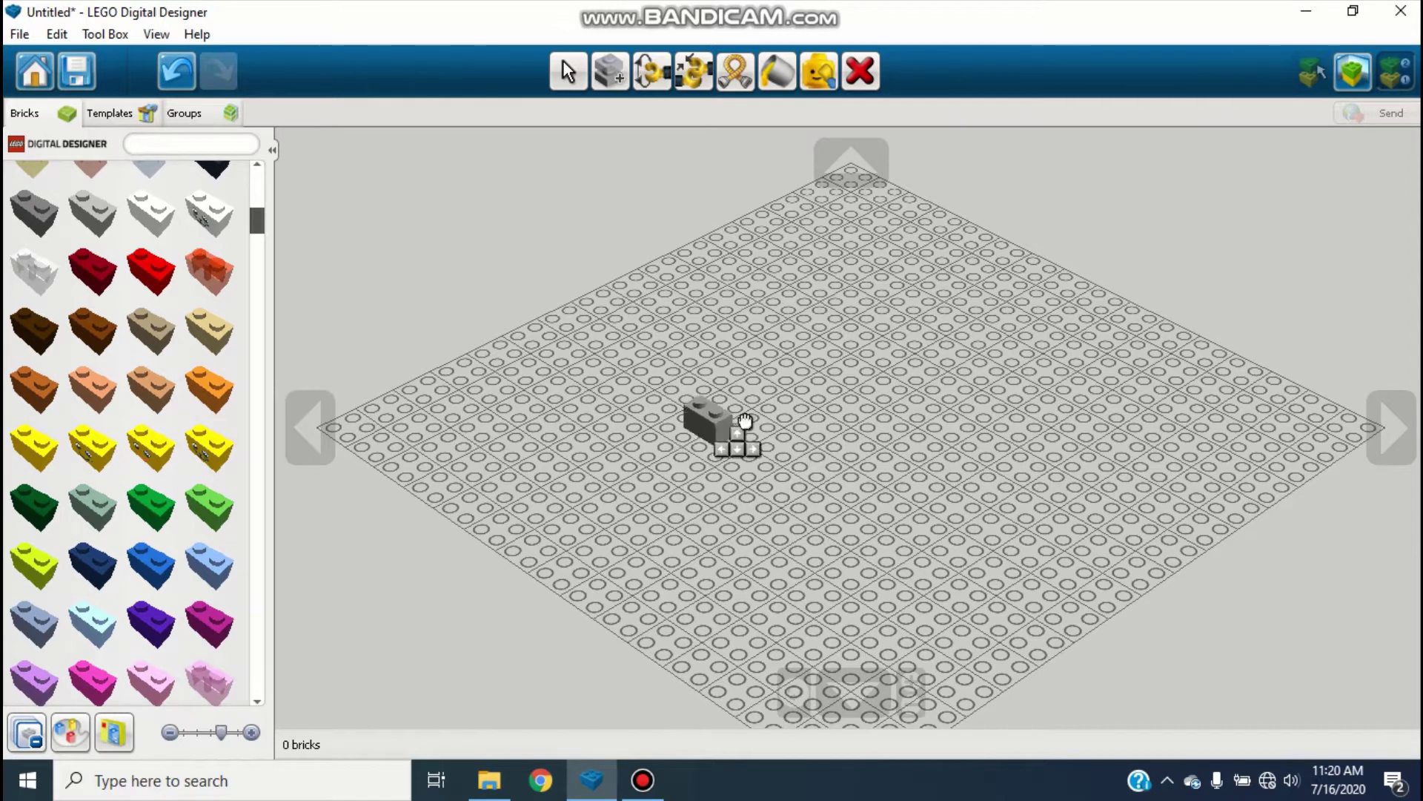
left_click(771, 321)
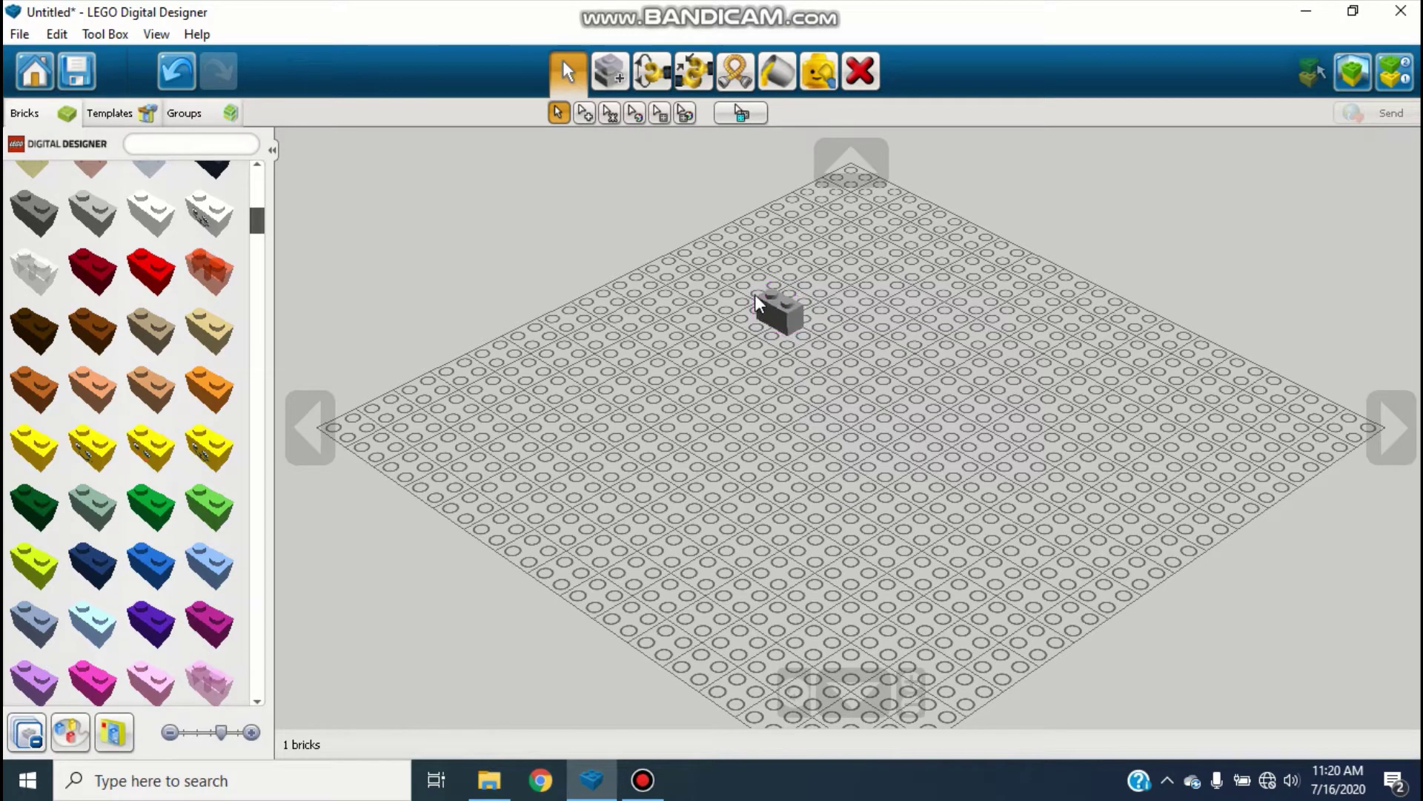
- Select the grey brick to view its part details, then deselect it
left_click(798, 313)
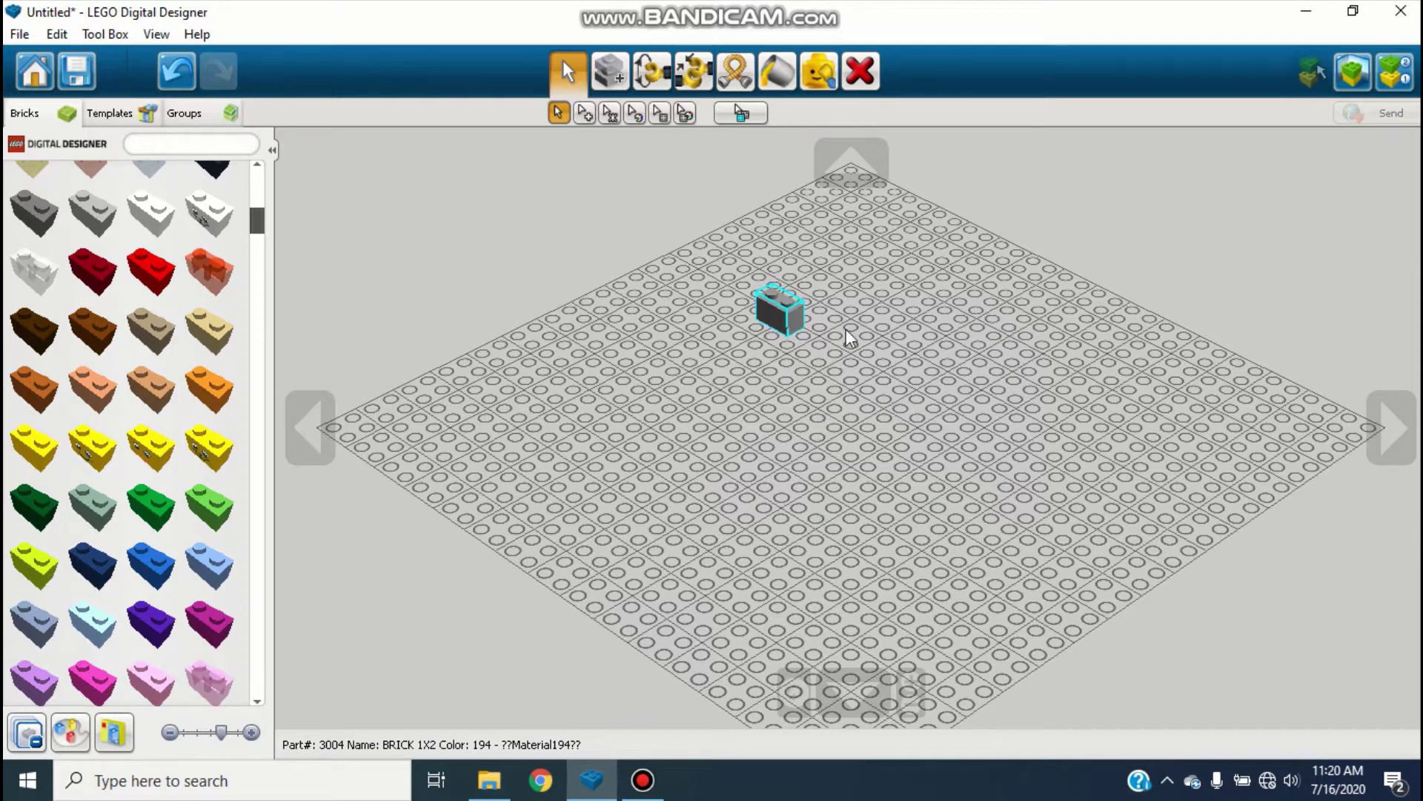
left_click(1001, 244)
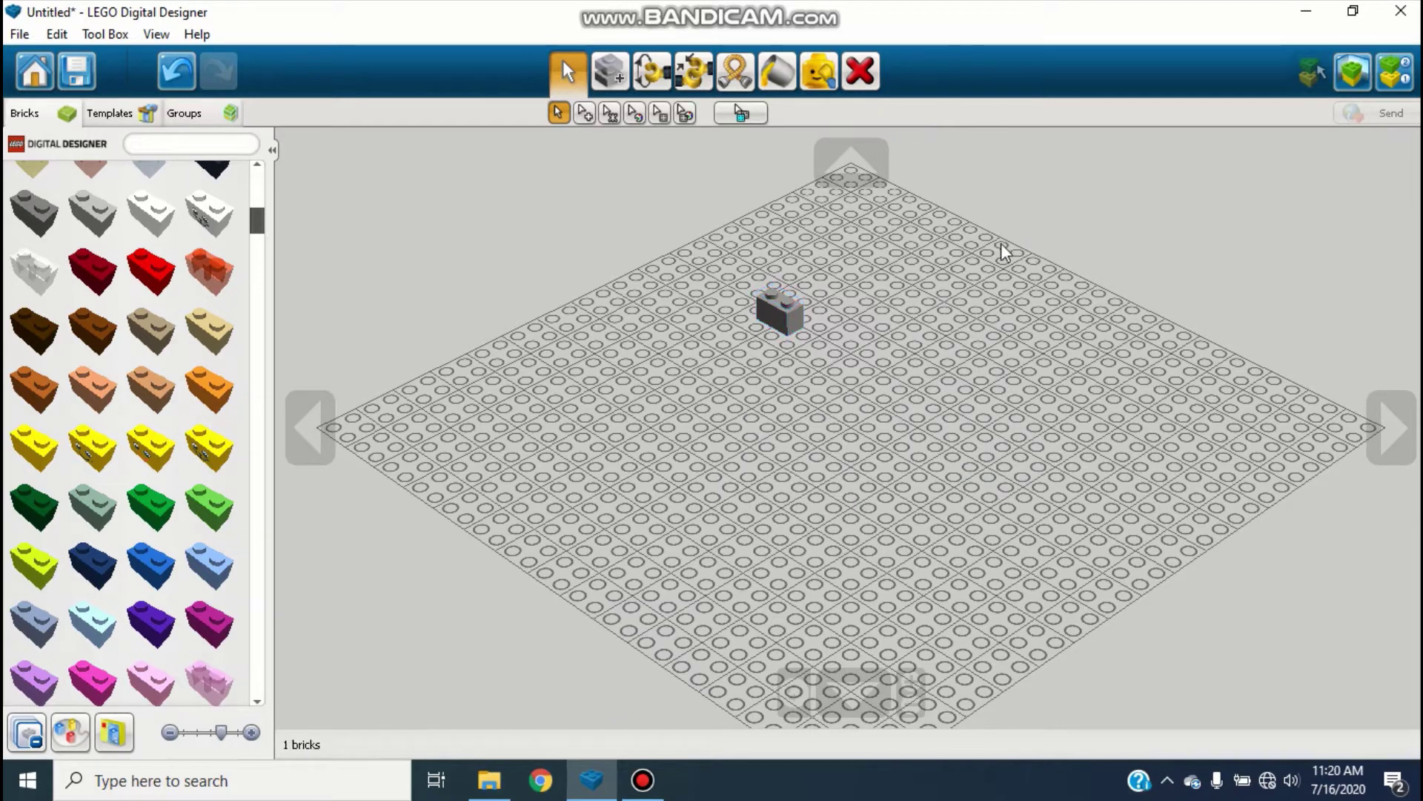
left_click(870, 72)
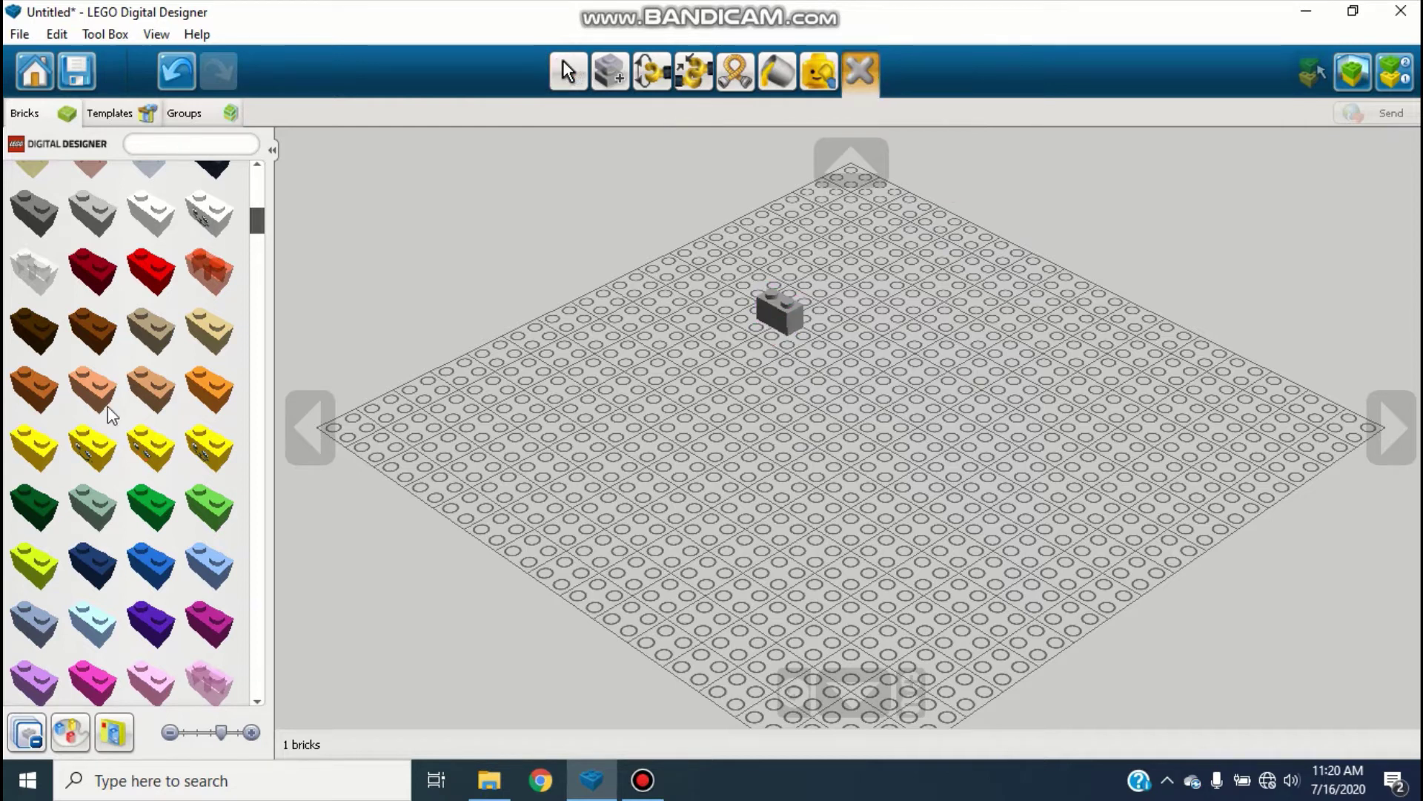
left_click(568, 71)
- Add a light tan 1x2 brick on the left and an orange 1x2 brick lower down
left_click(196, 327)
left_click(561, 410)
left_click(92, 389)
left_click(797, 575)
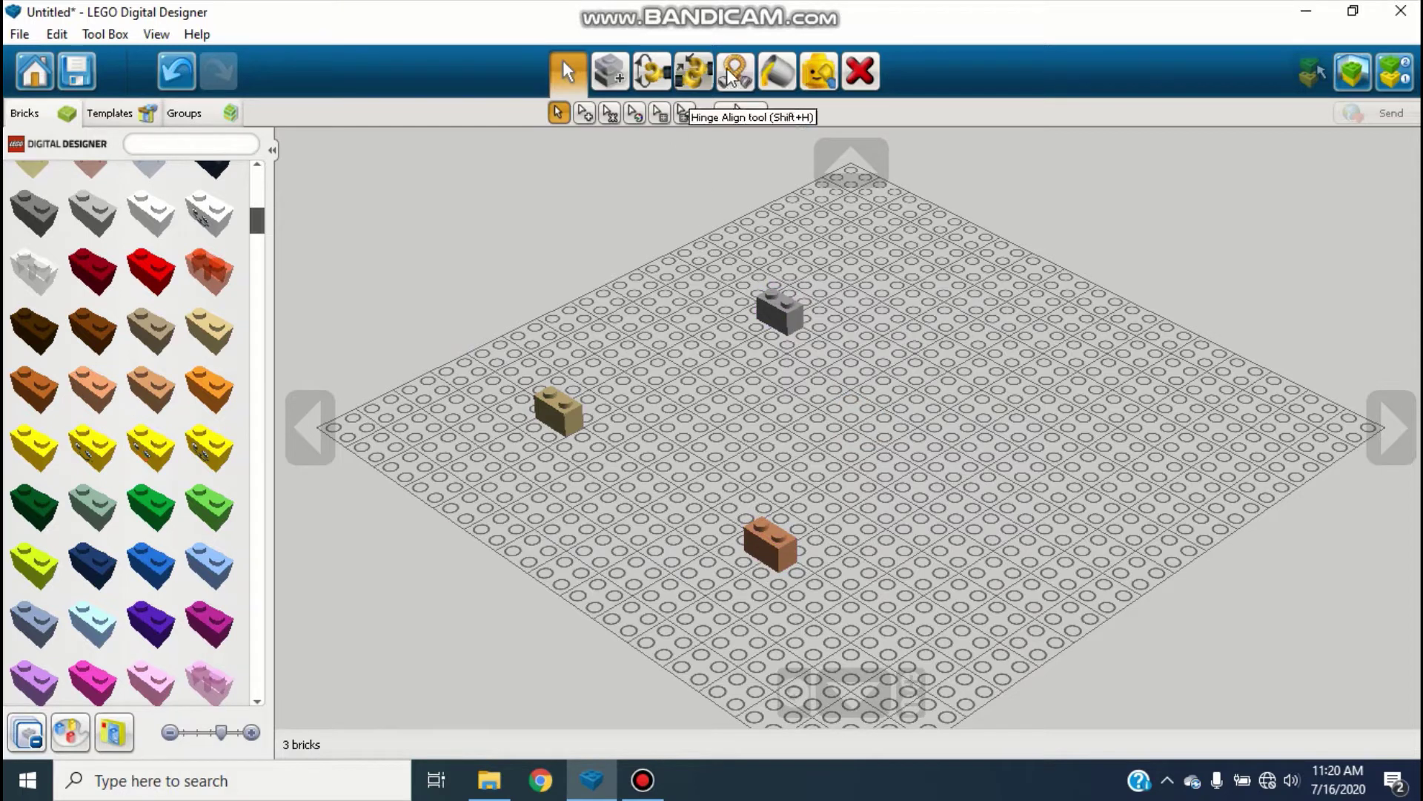
- Delete the grey, tan and orange bricks with the Delete tool
left_click(866, 67)
left_click(778, 311)
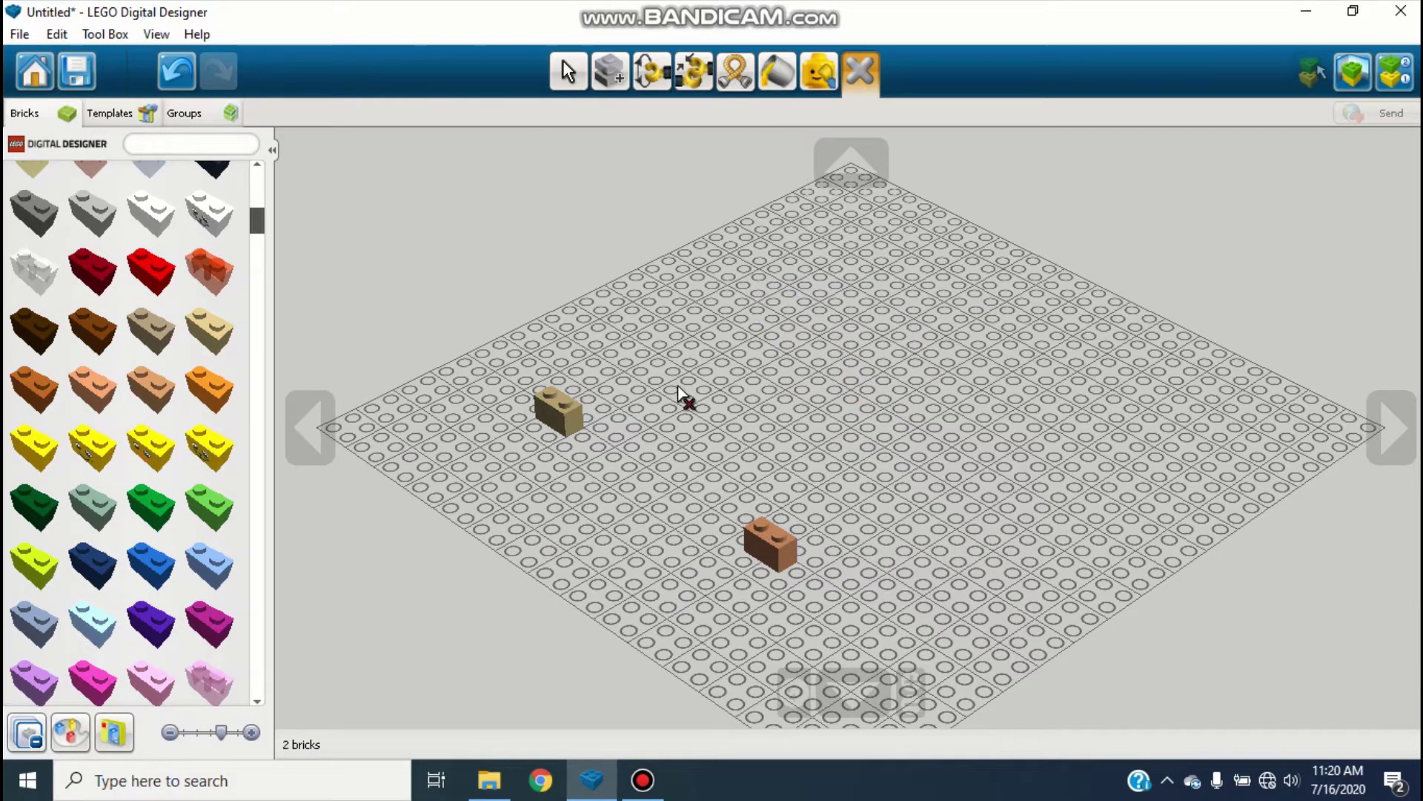
left_click(560, 409)
left_click(768, 545)
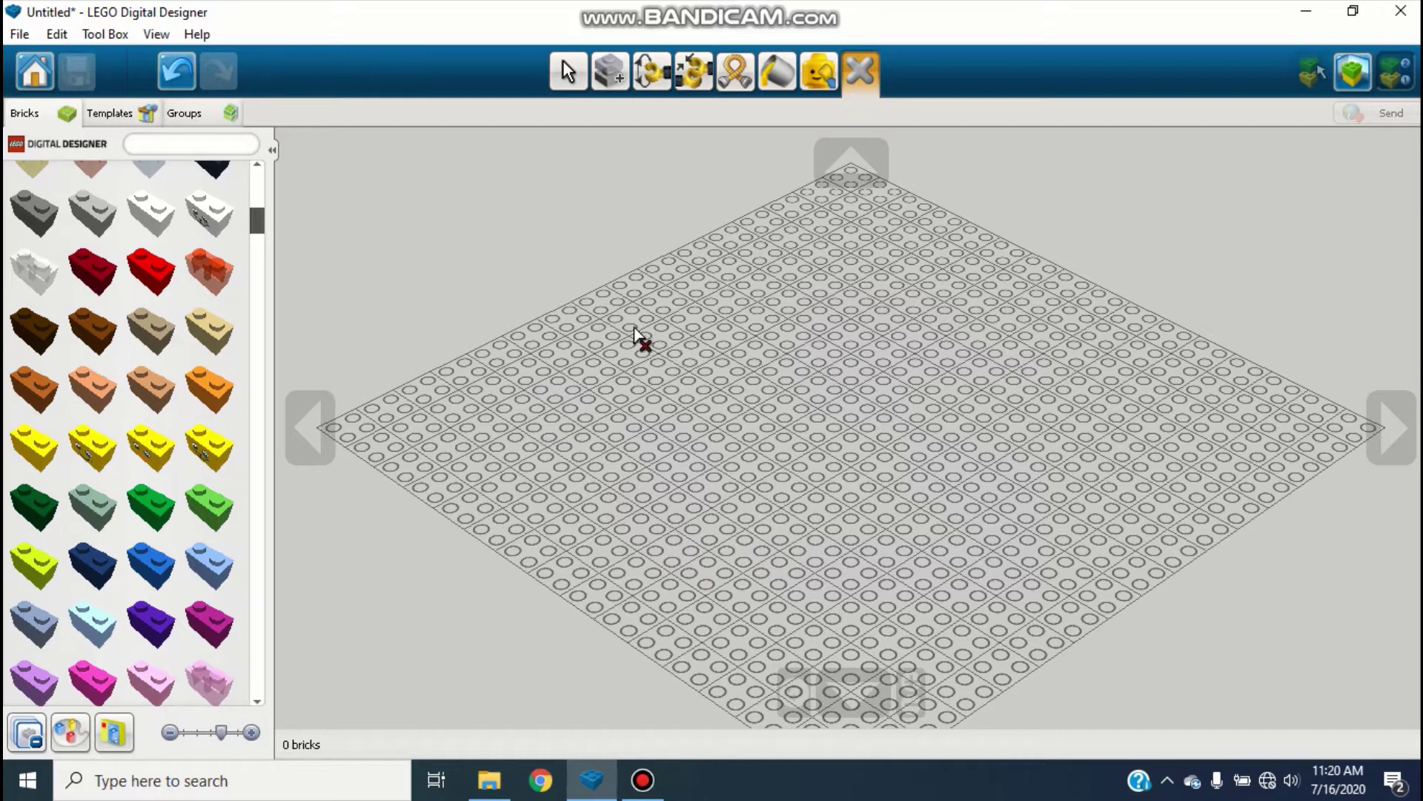
- Place dark tan, nougat and dark red 1x2 bricks around the baseplate centre
left_click(568, 71)
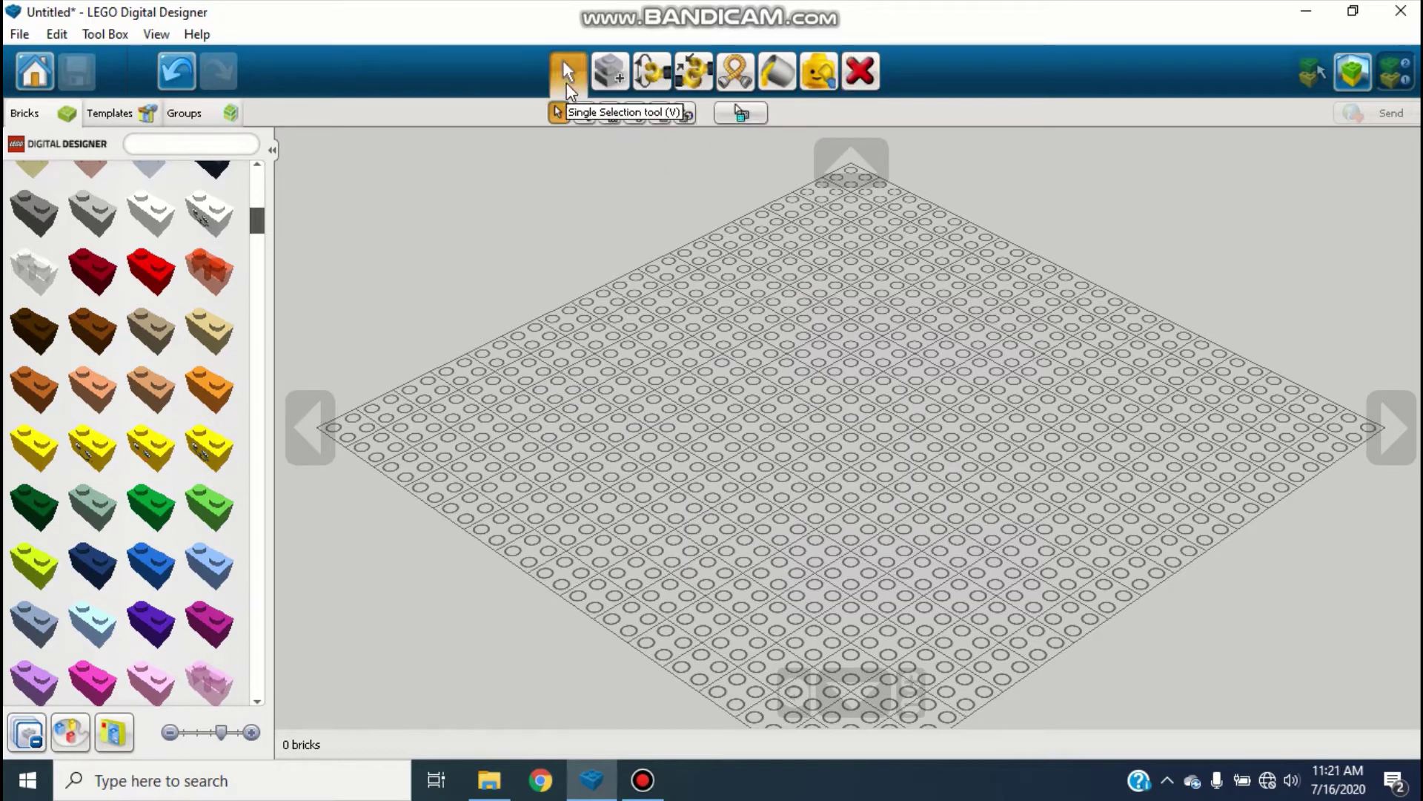
left_click(150, 332)
left_click(879, 389)
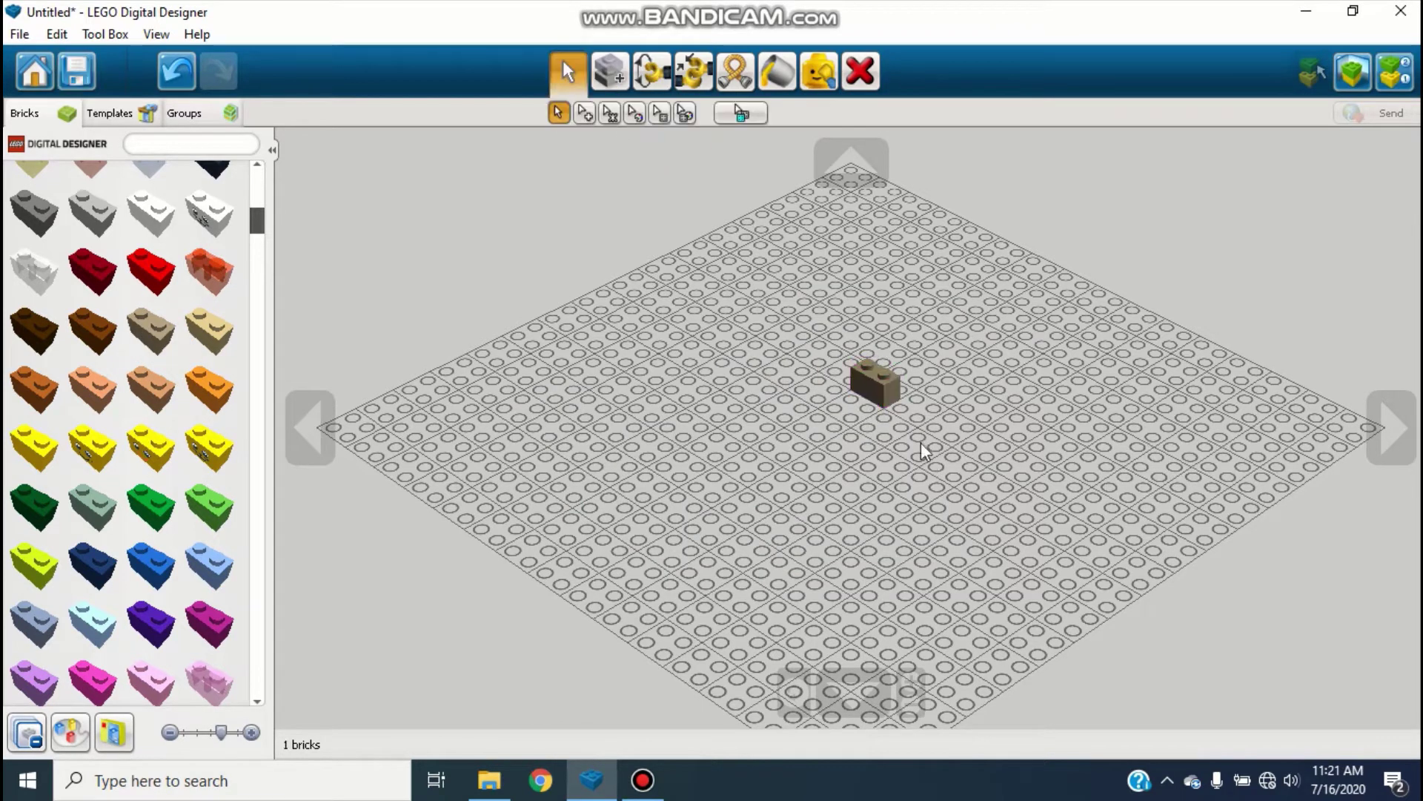
left_click(108, 407)
left_click(619, 445)
left_click(92, 295)
left_click(662, 374)
- Add sand-green, dark brown and another nougat 1x2 brick toward the front and back
left_click(92, 507)
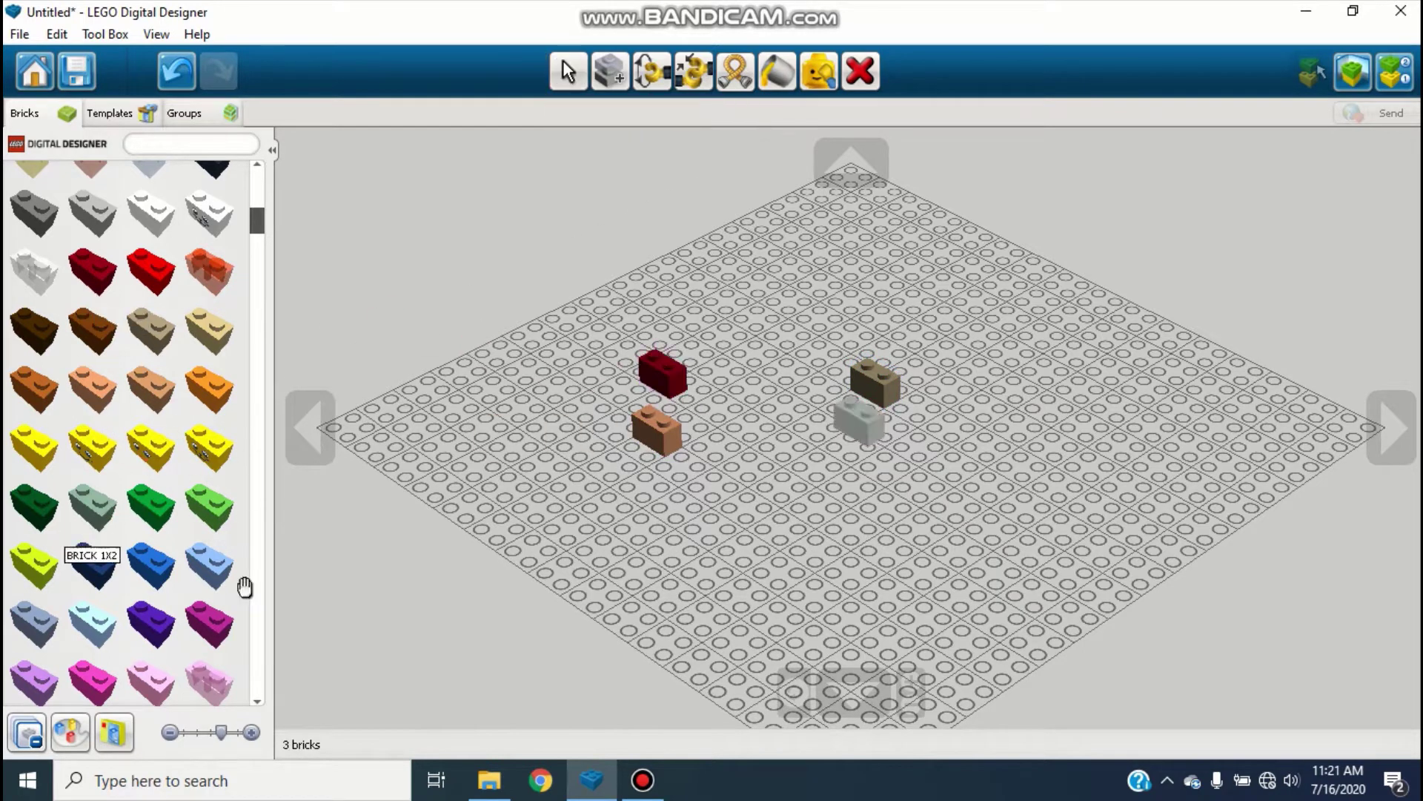
left_click(823, 585)
left_click(9, 354)
left_click(767, 347)
left_click(121, 397)
left_click(875, 498)
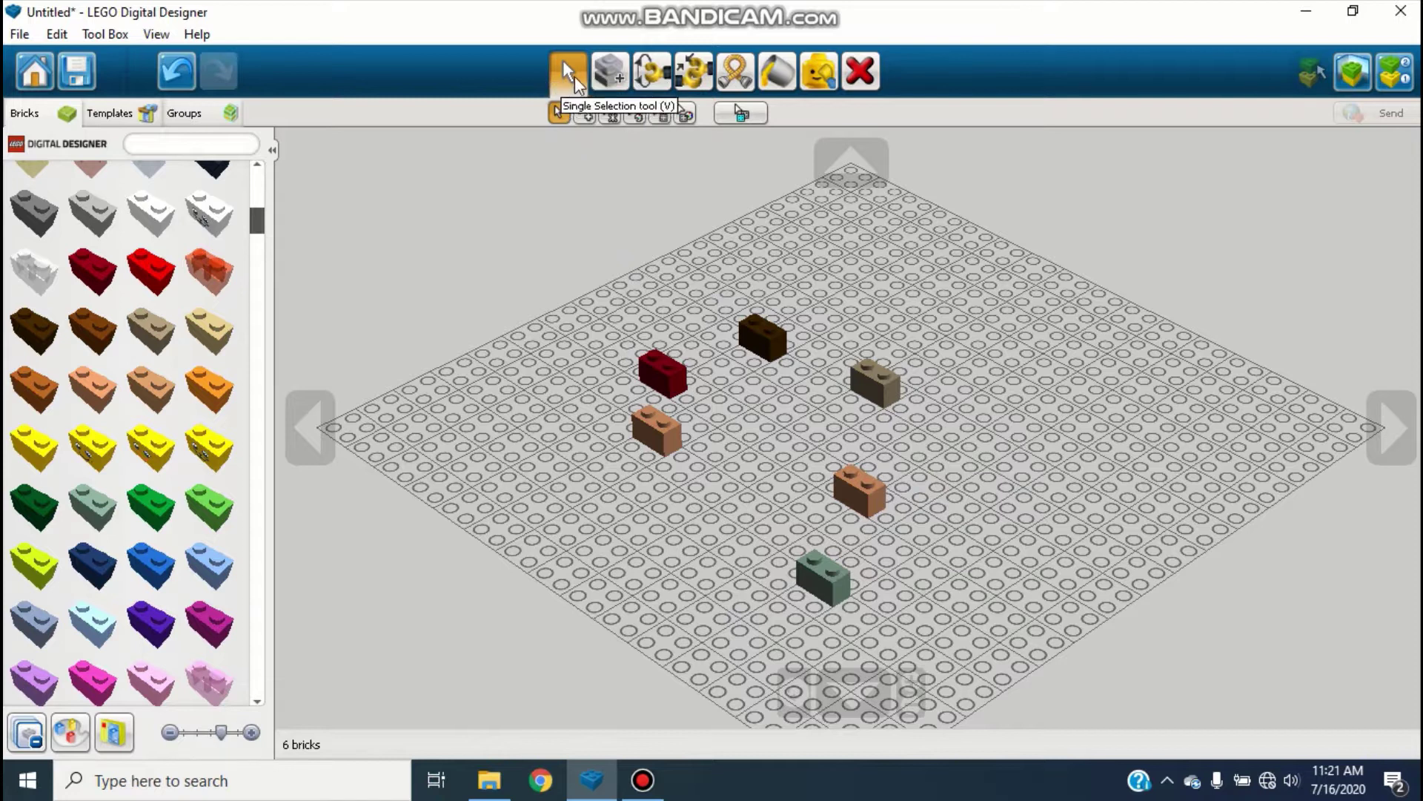
- Multi-select the dark brown, tan and light brown bricks, then clear the selection
left_click(586, 113)
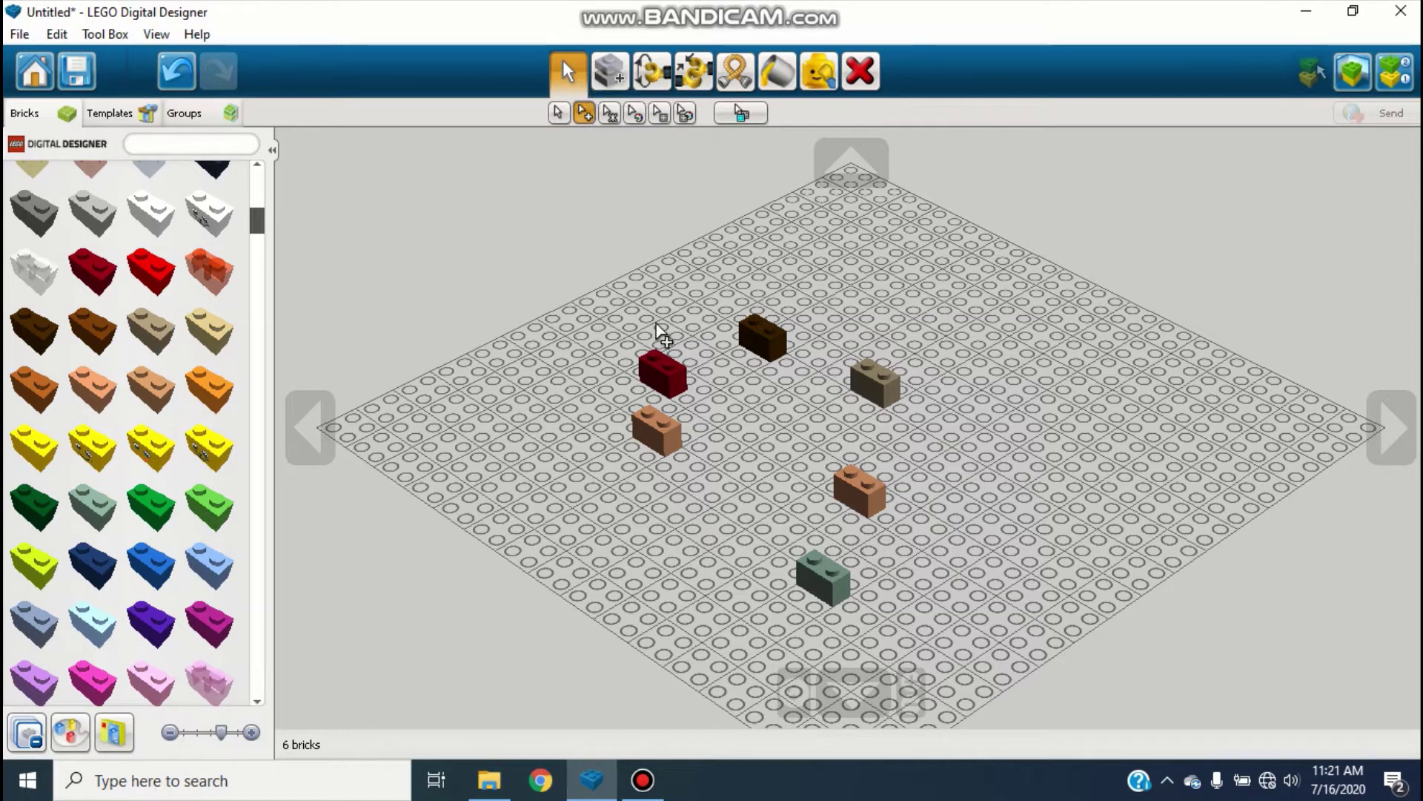
left_click(767, 337)
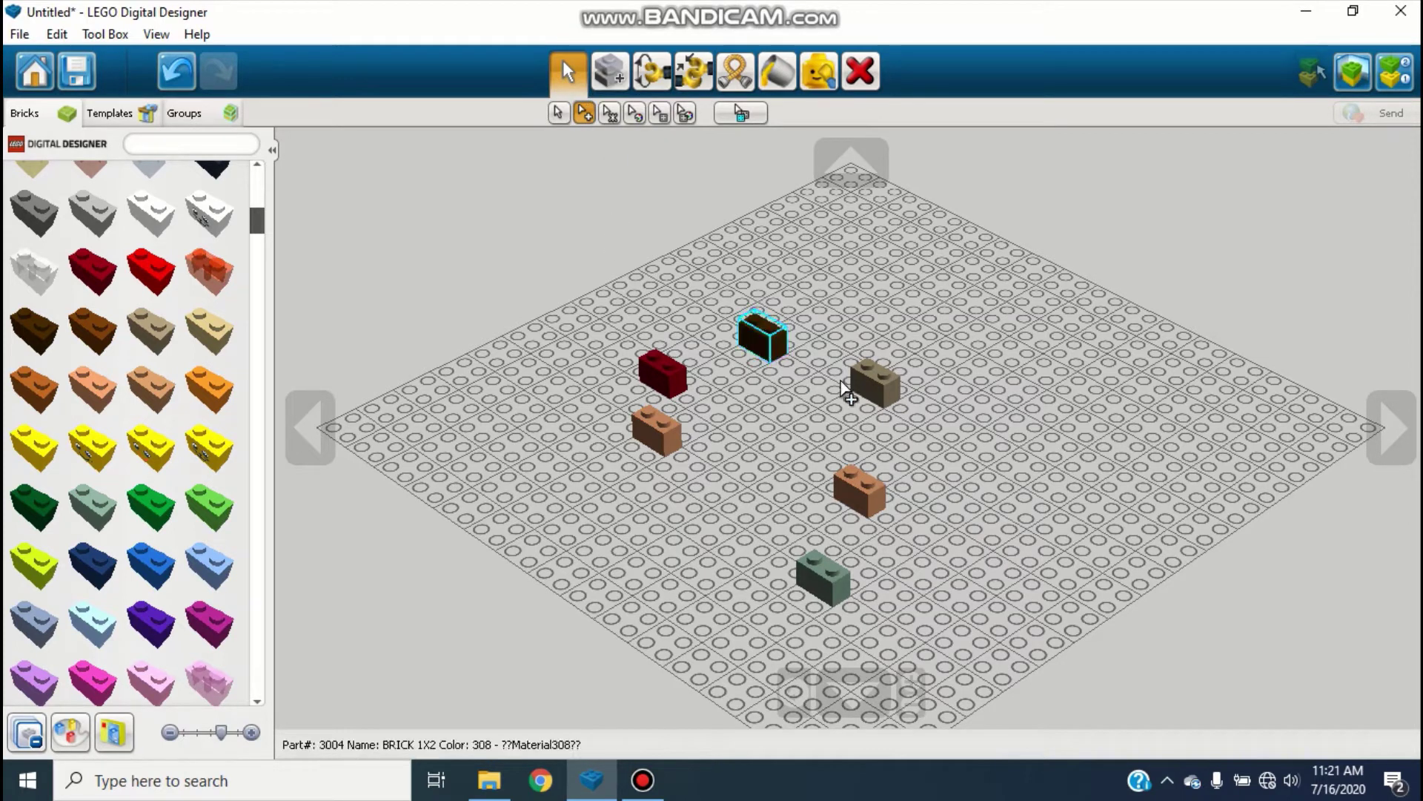
left_click(890, 393)
left_click(856, 486)
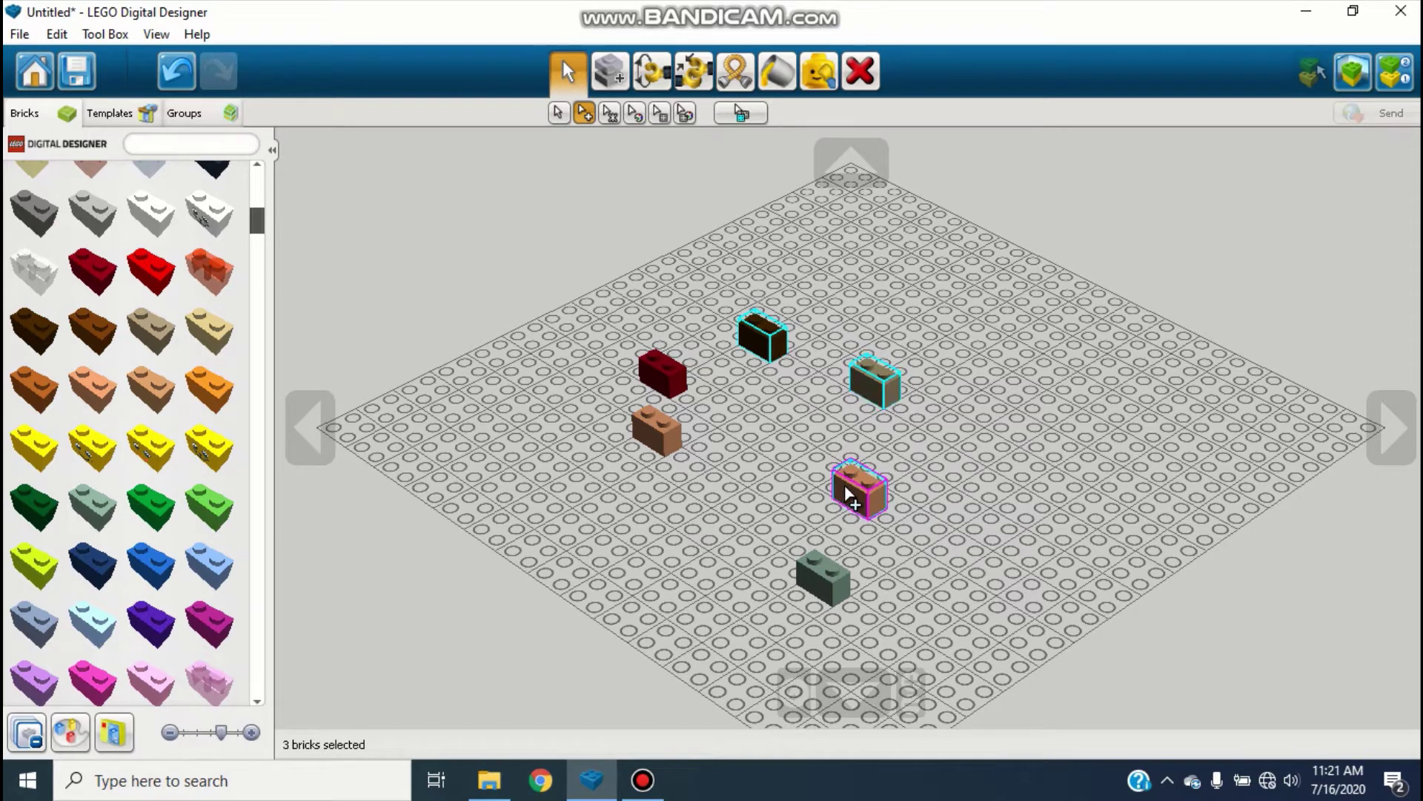
left_click(781, 532)
- Stack the dark brown 1x2 brick on top of the dark red brick
left_click(819, 569)
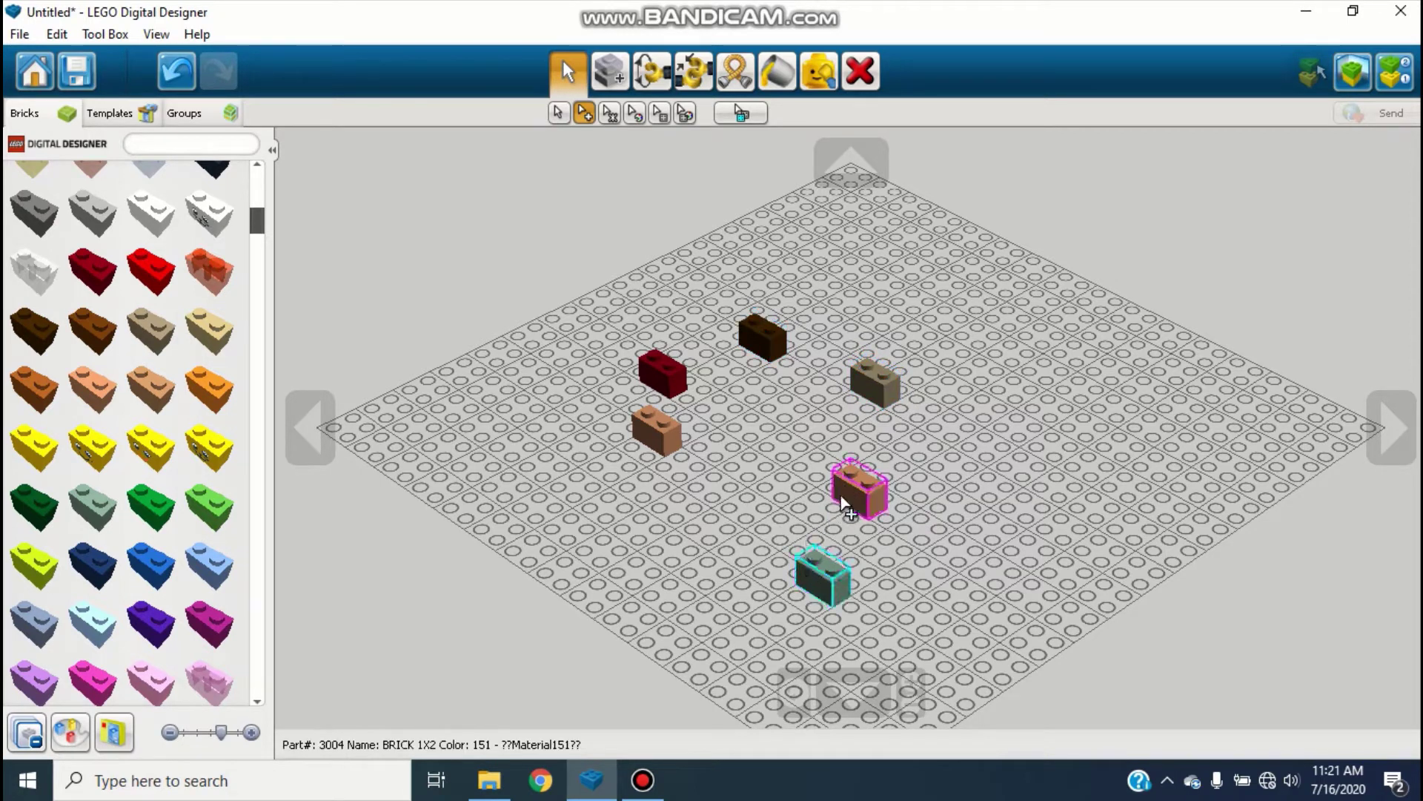
left_click(749, 515)
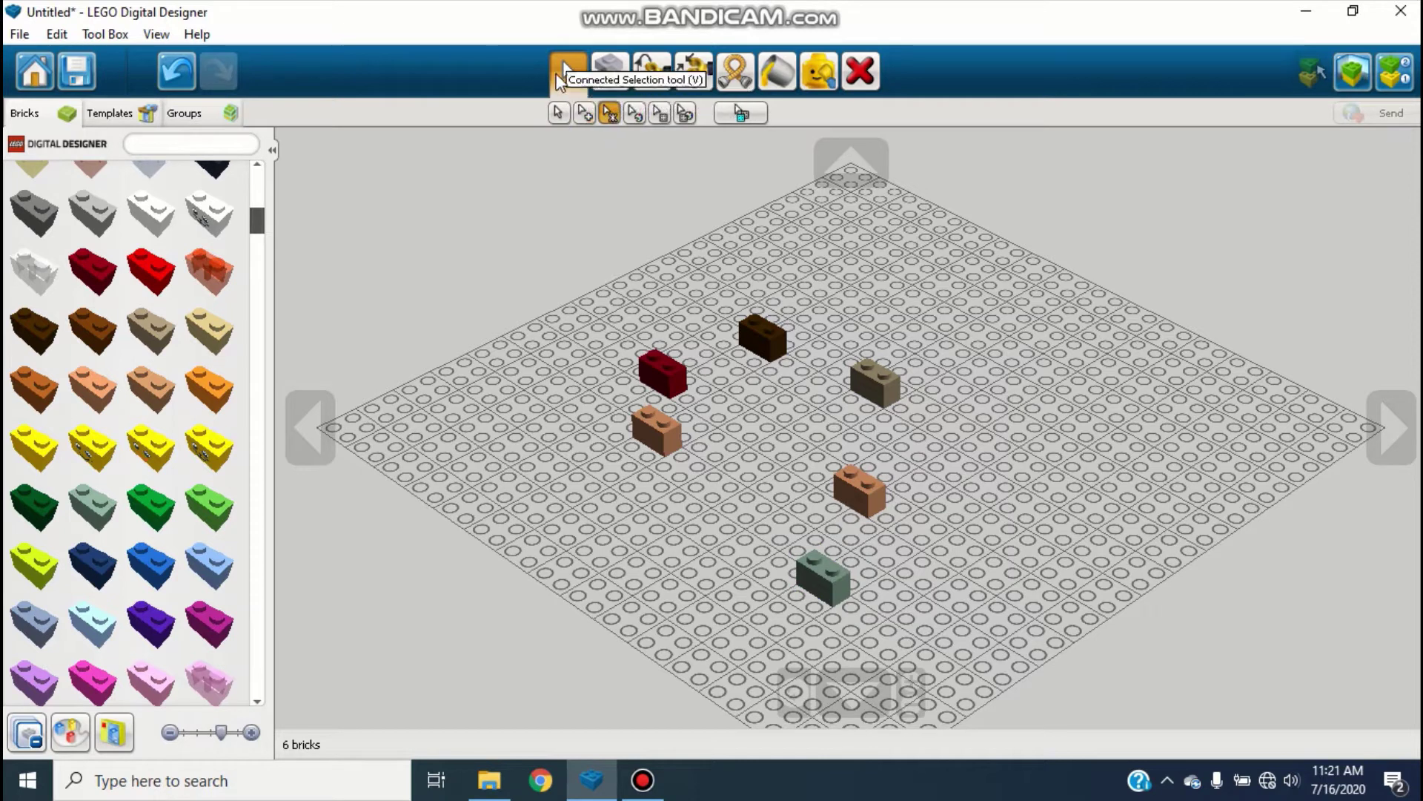
left_click(561, 116)
left_click_drag(762, 335, 691, 372)
- Select the stacked red and dark brown bricks with Connected selection, then clear it
left_click(609, 113)
left_click(678, 349)
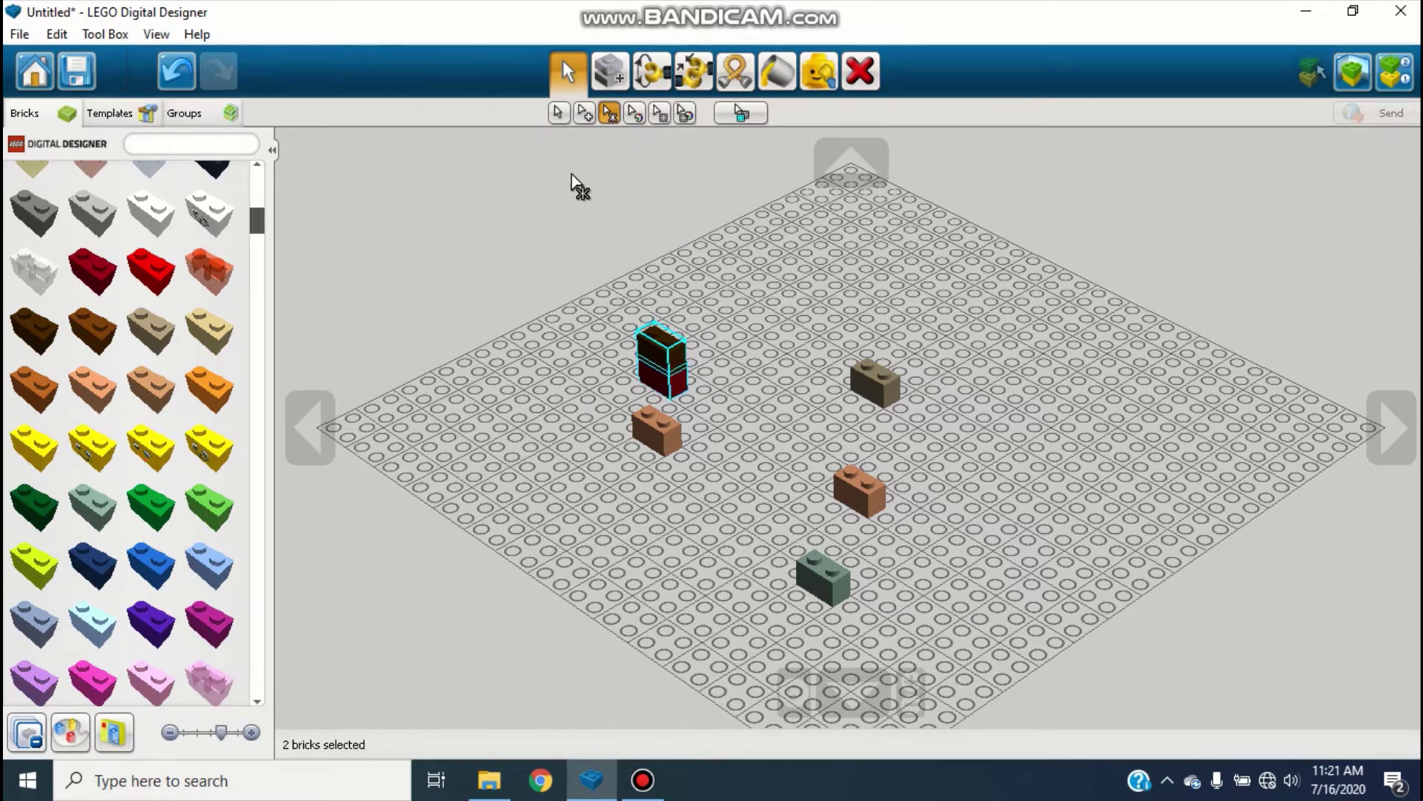
left_click(620, 187)
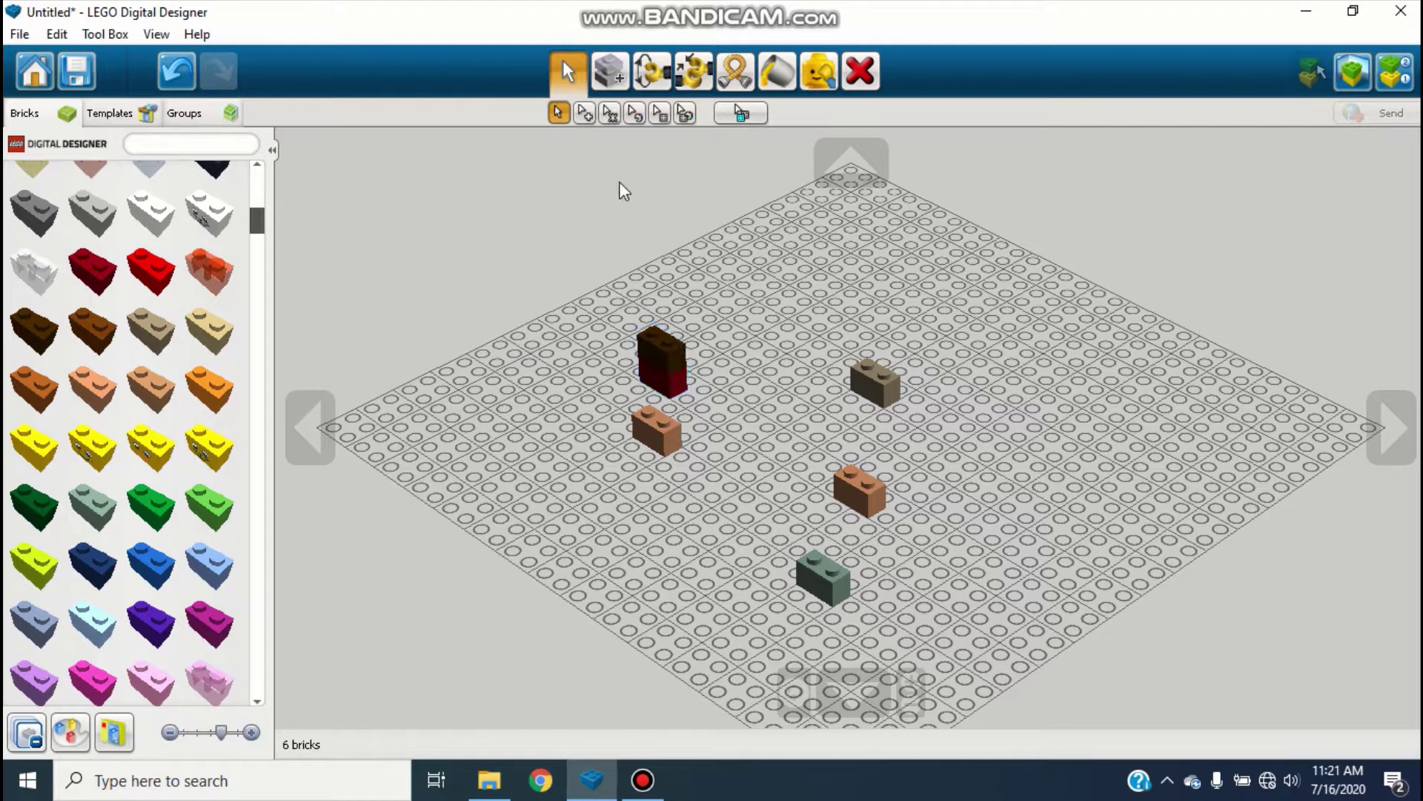
- Copy the dark brown brick and paste the copy near the back of the baseplate
left_click(635, 115)
left_click(681, 361)
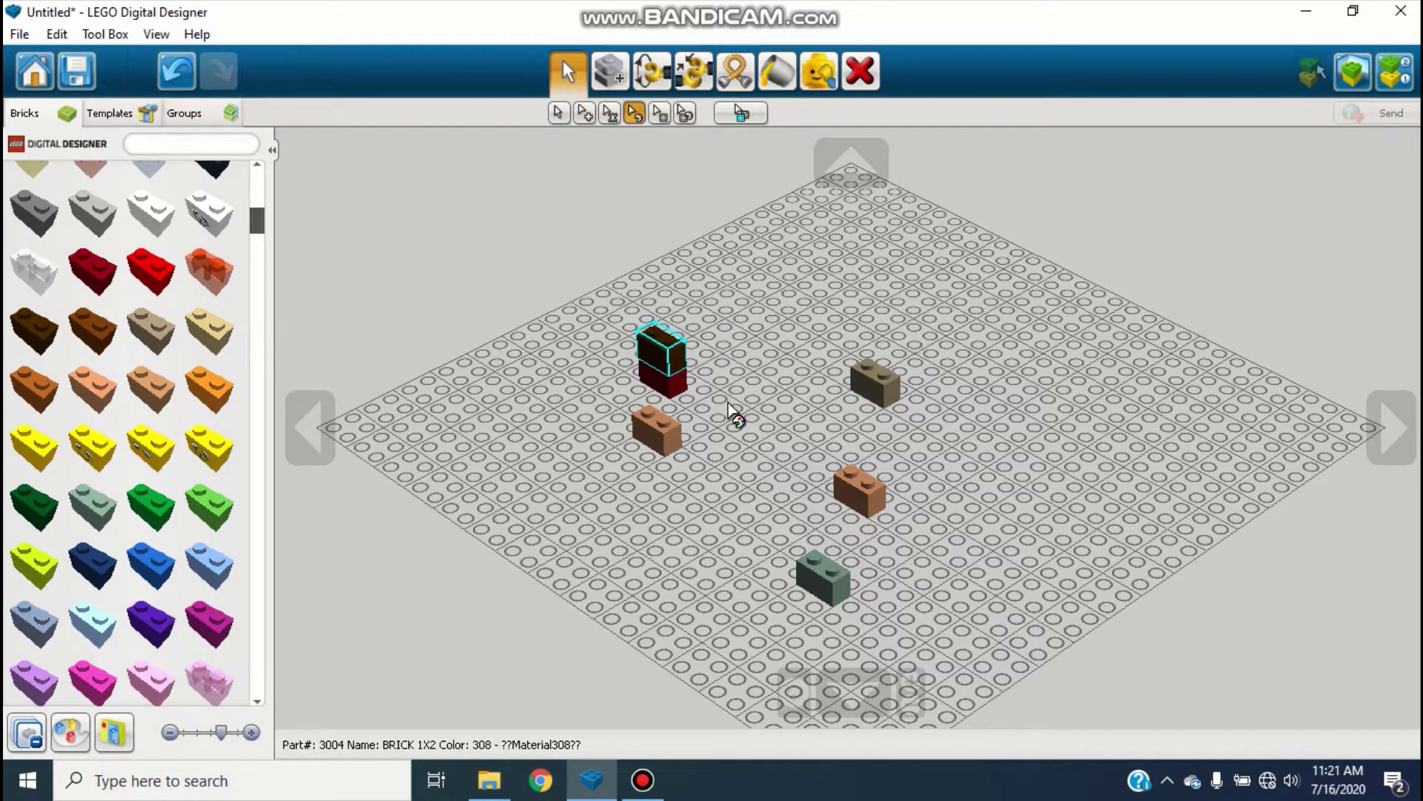
left_click(560, 113)
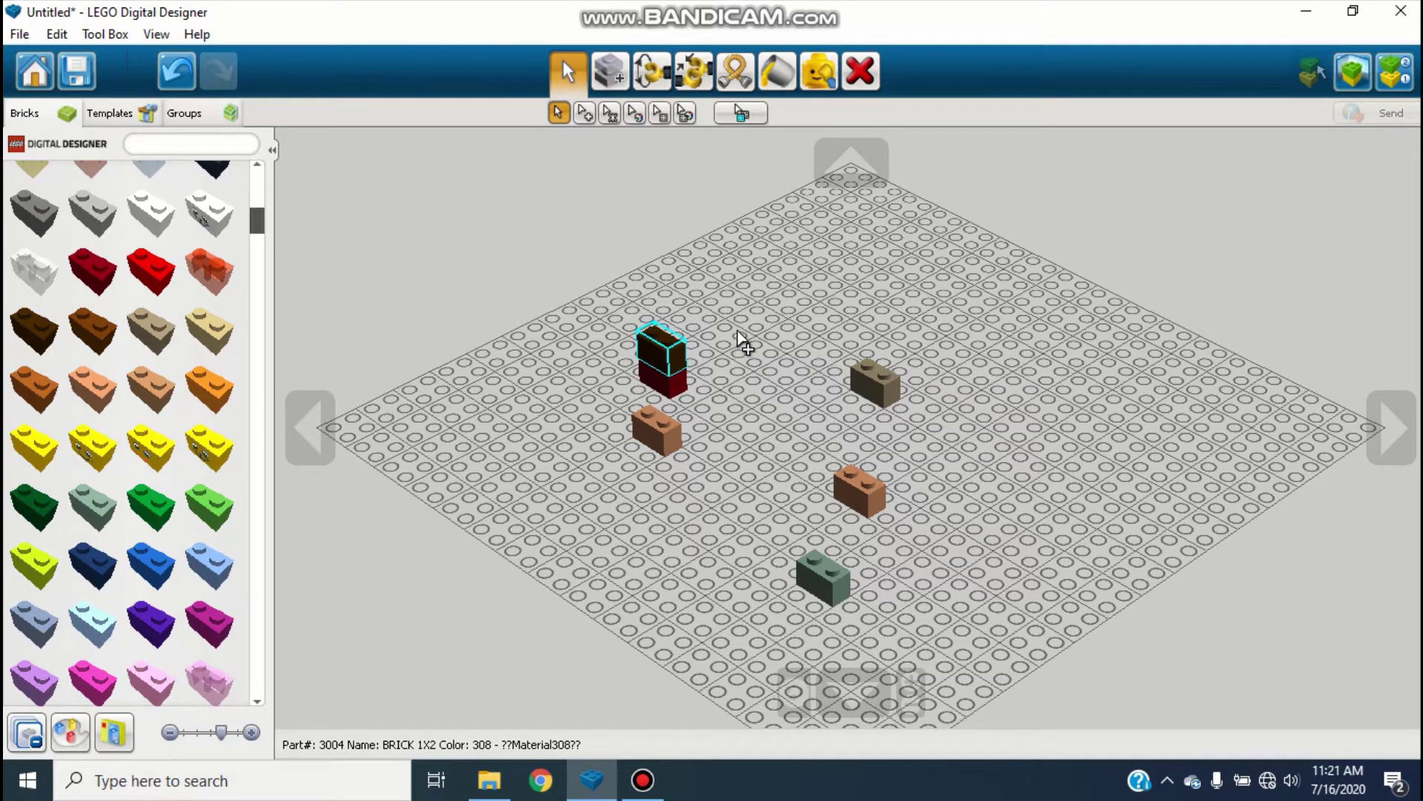
key("ctrl+c")
key("ctrl+v")
left_click(771, 318)
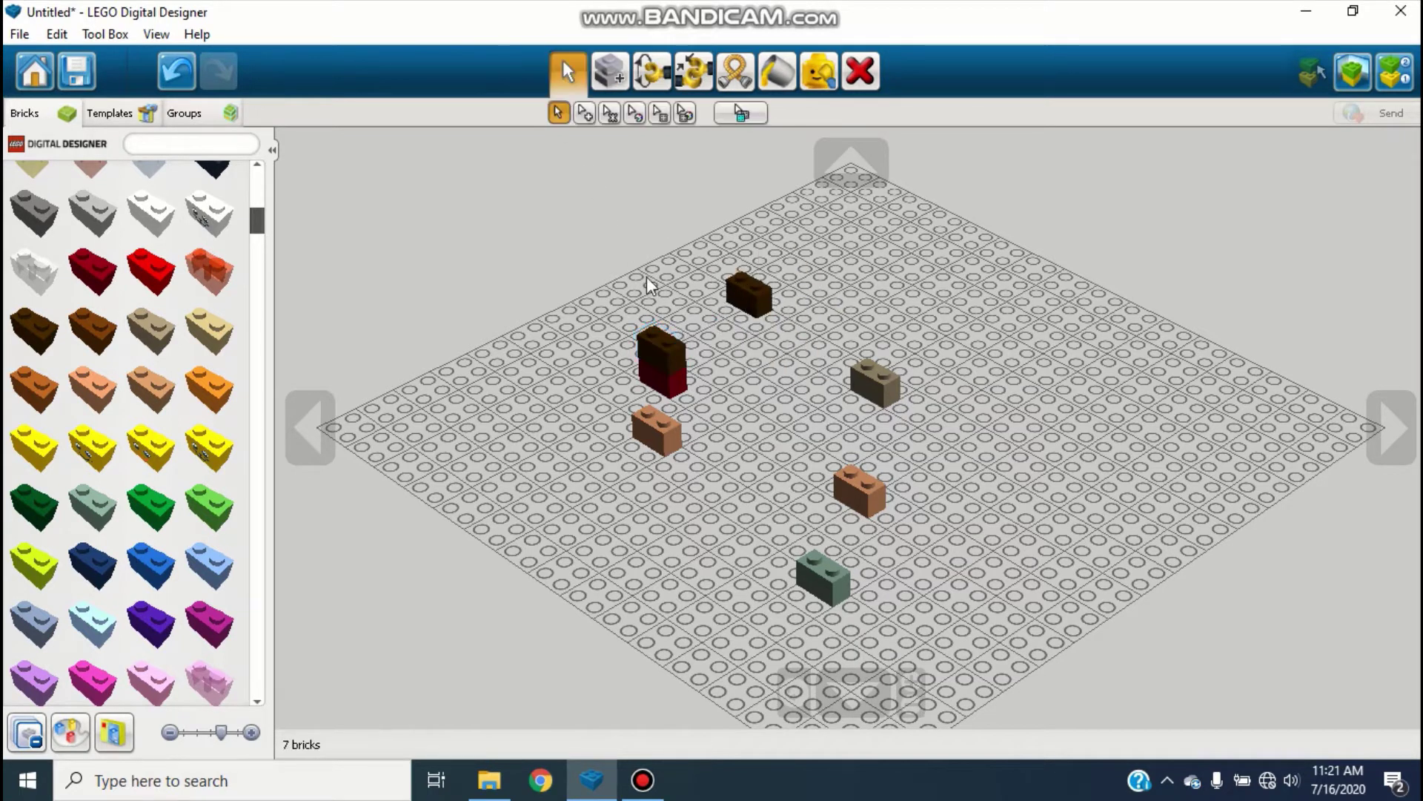
- Select both dark brown bricks by colour, then clear the selection
left_click(634, 117)
left_click(755, 298)
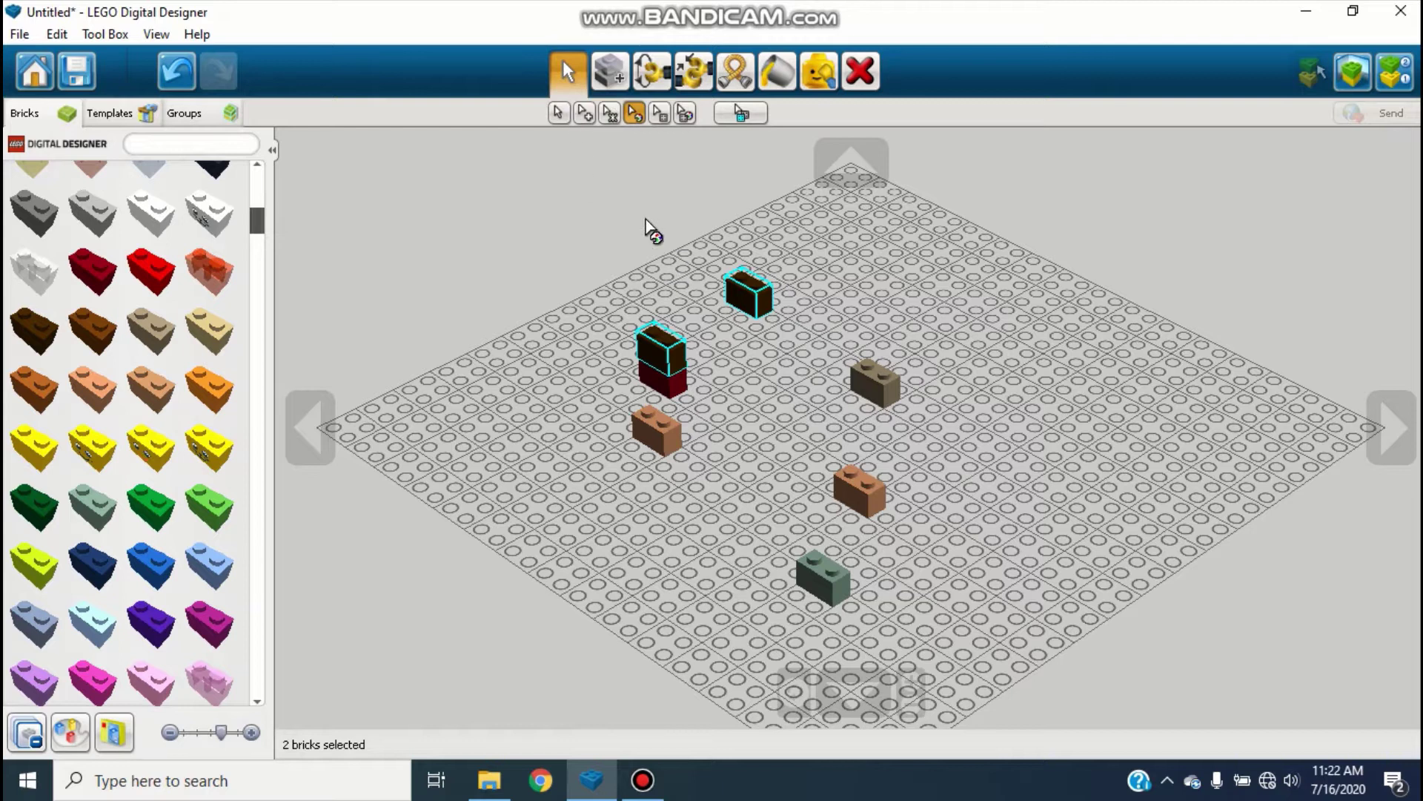
left_click(559, 112)
left_click(773, 340)
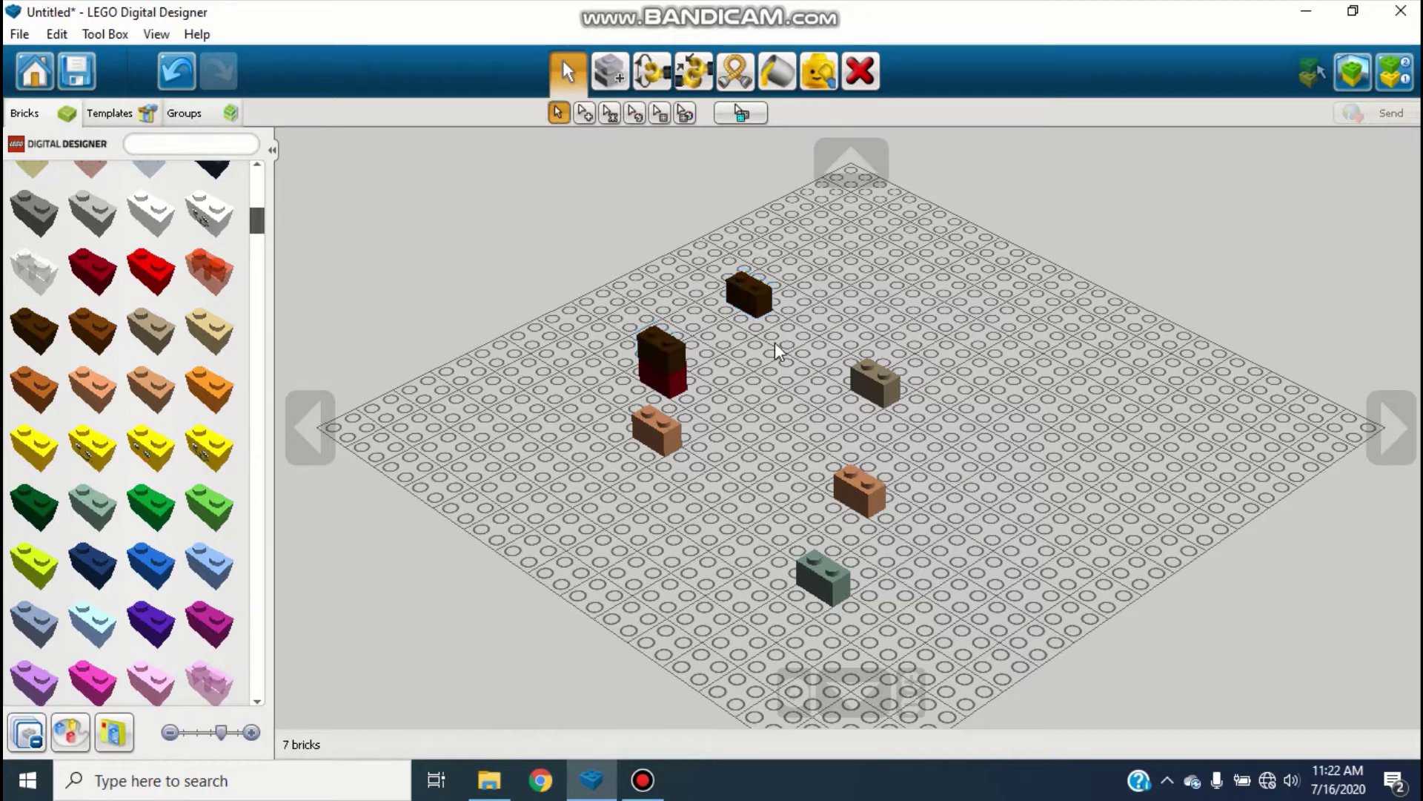
- Select all seven bricks by shape, then the dark brown ones by colour and shape
left_click(662, 112)
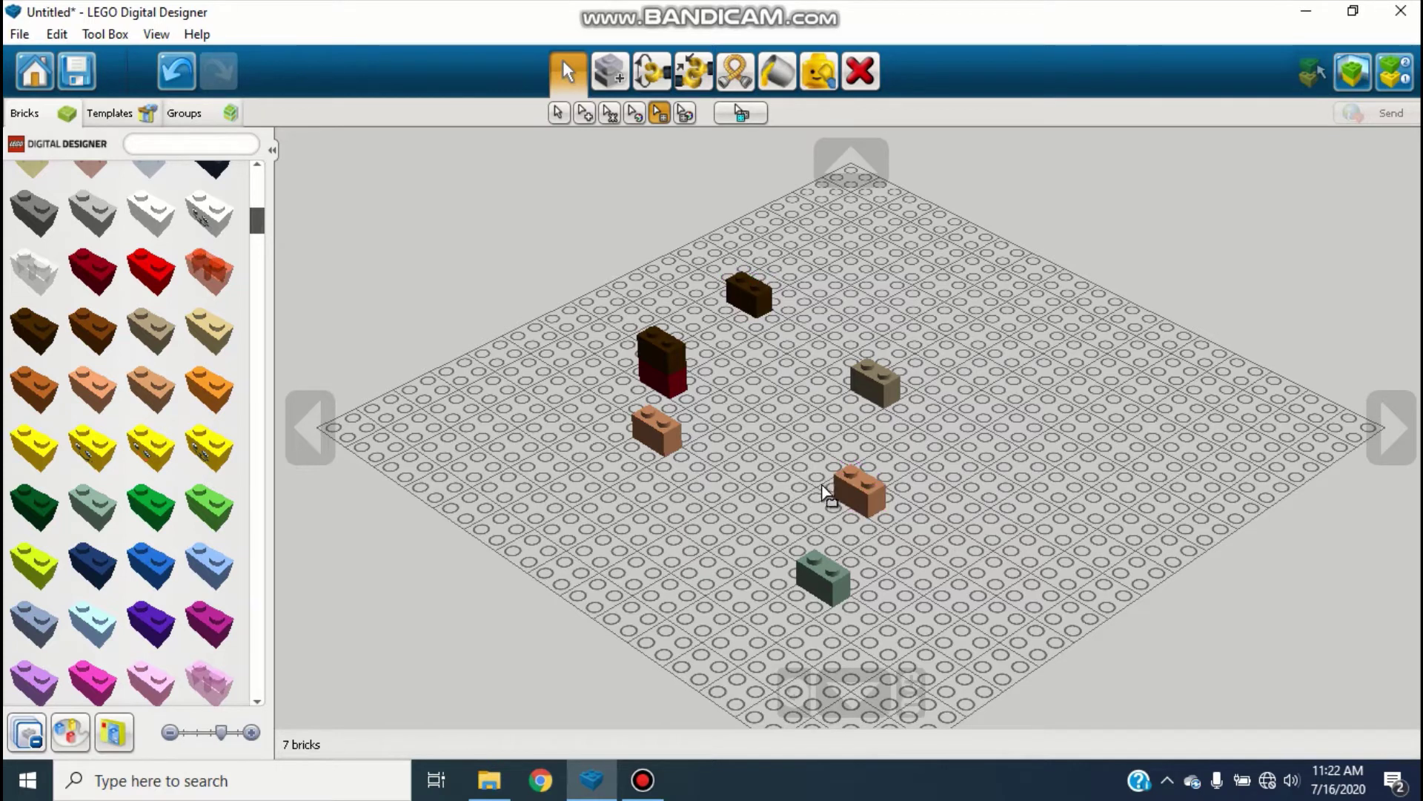
left_click(761, 307)
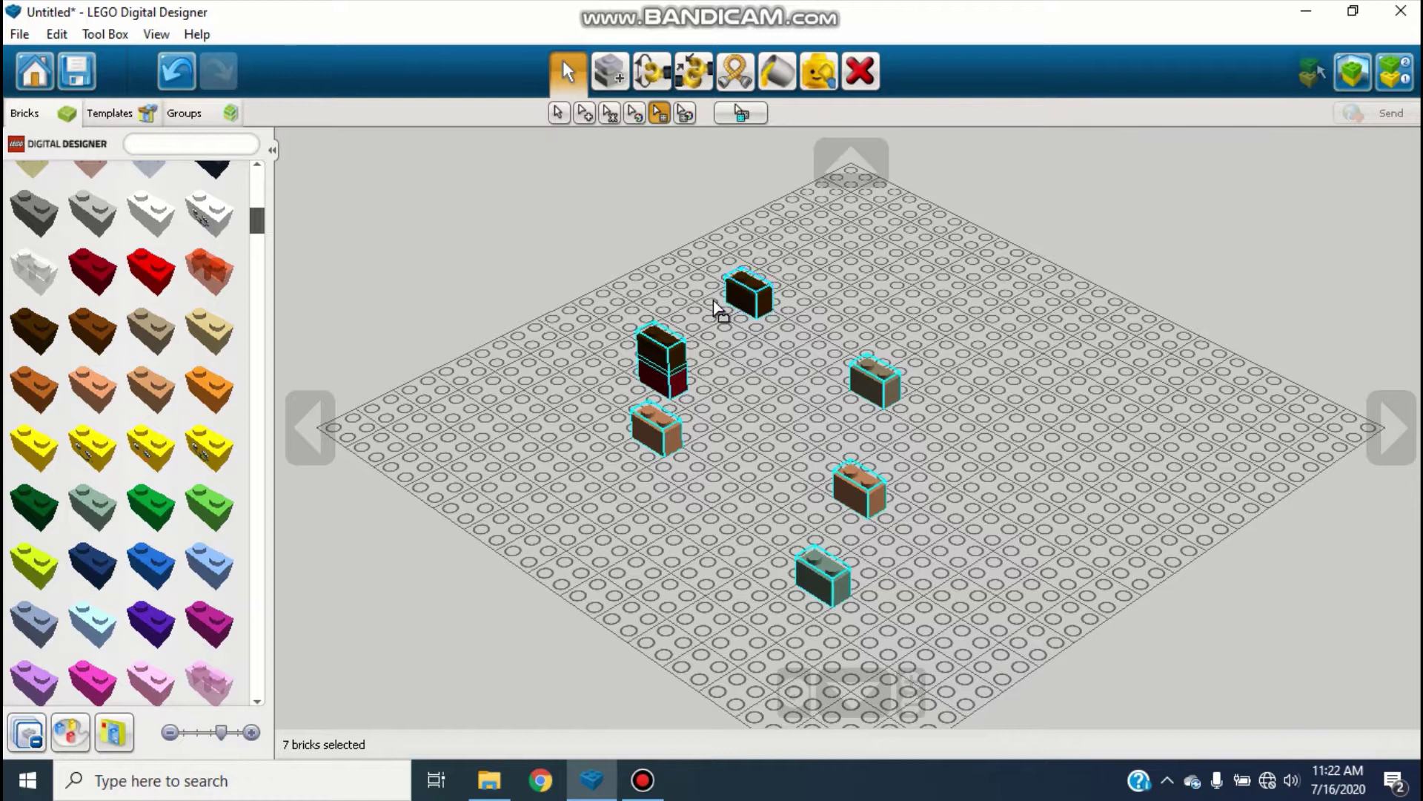
left_click(708, 174)
left_click(685, 114)
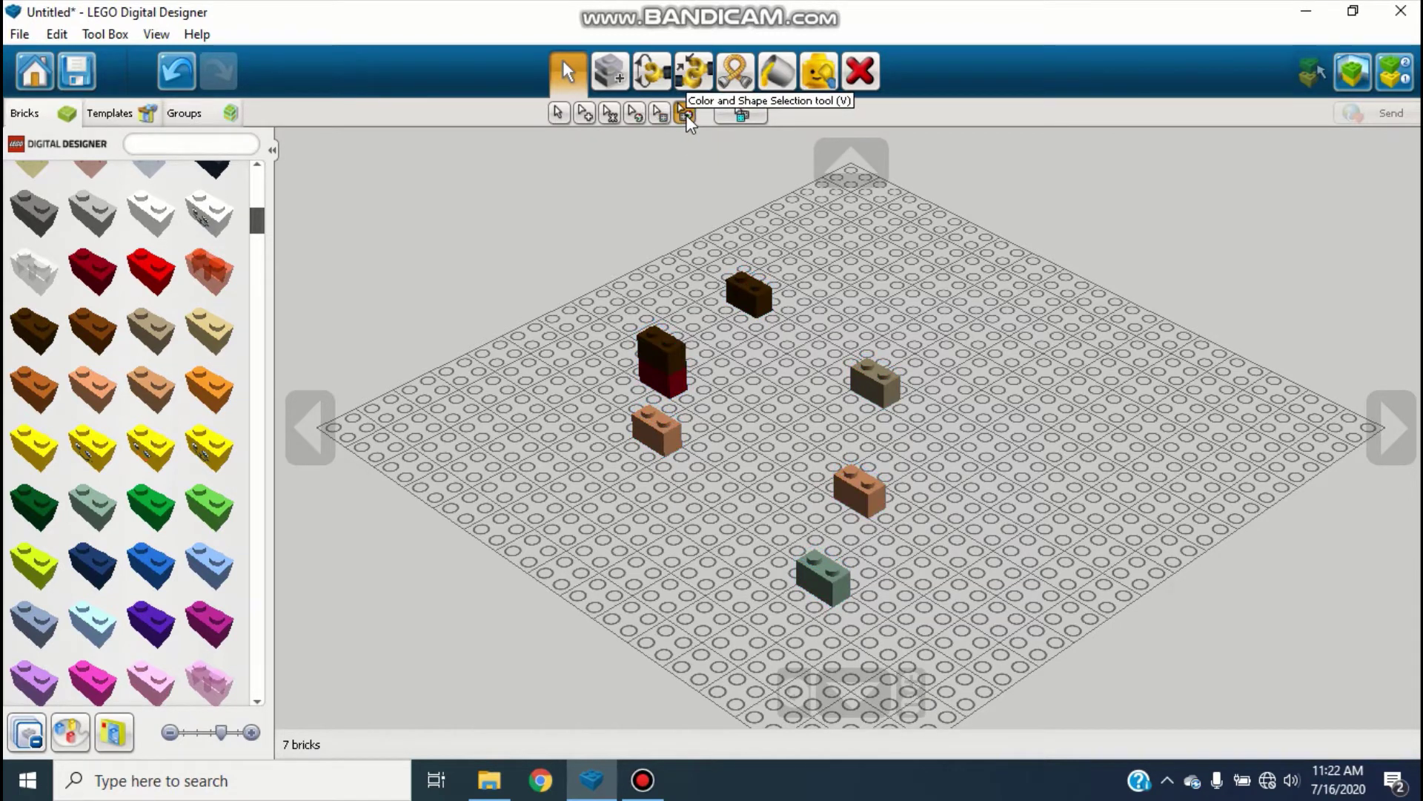
left_click(761, 306)
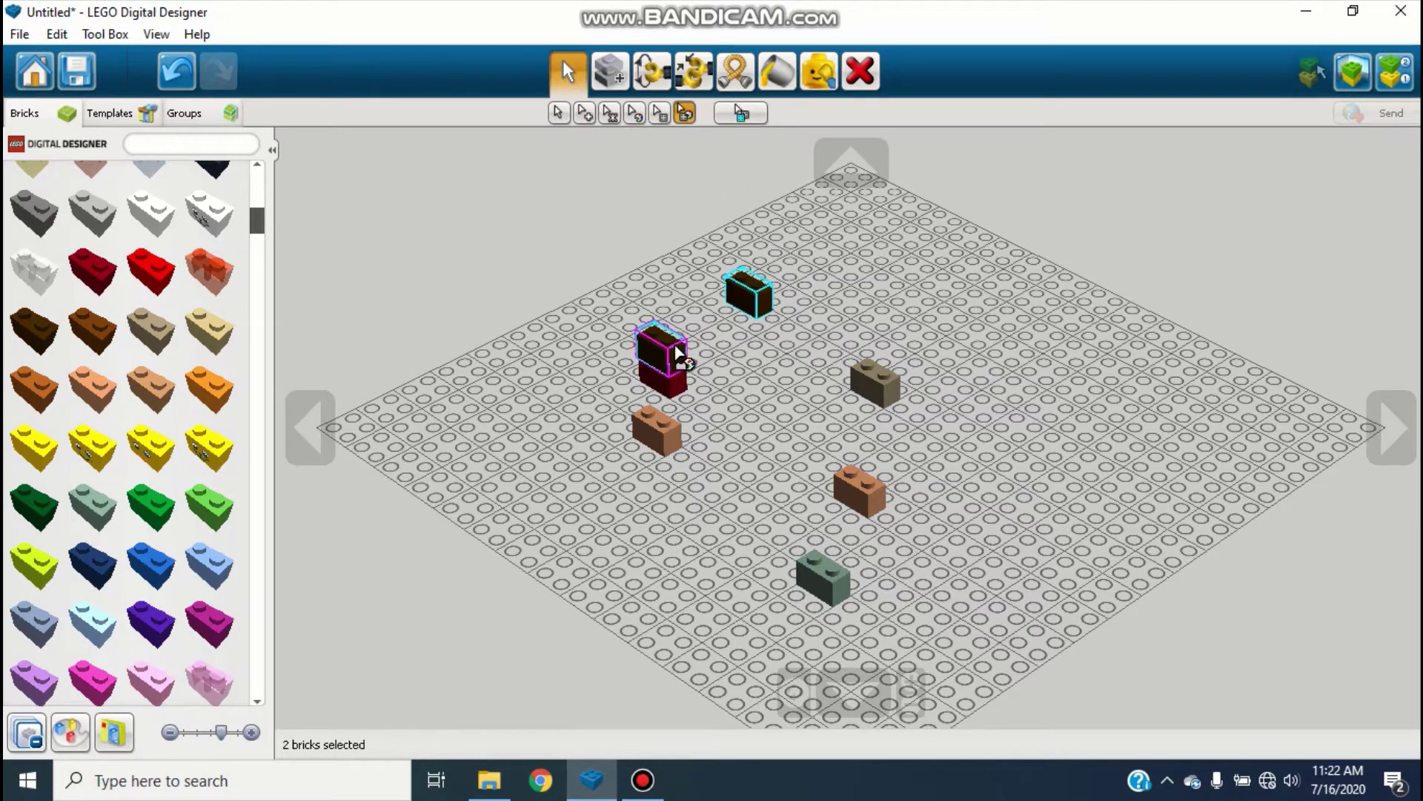
scroll(148, 404, "up", 5)
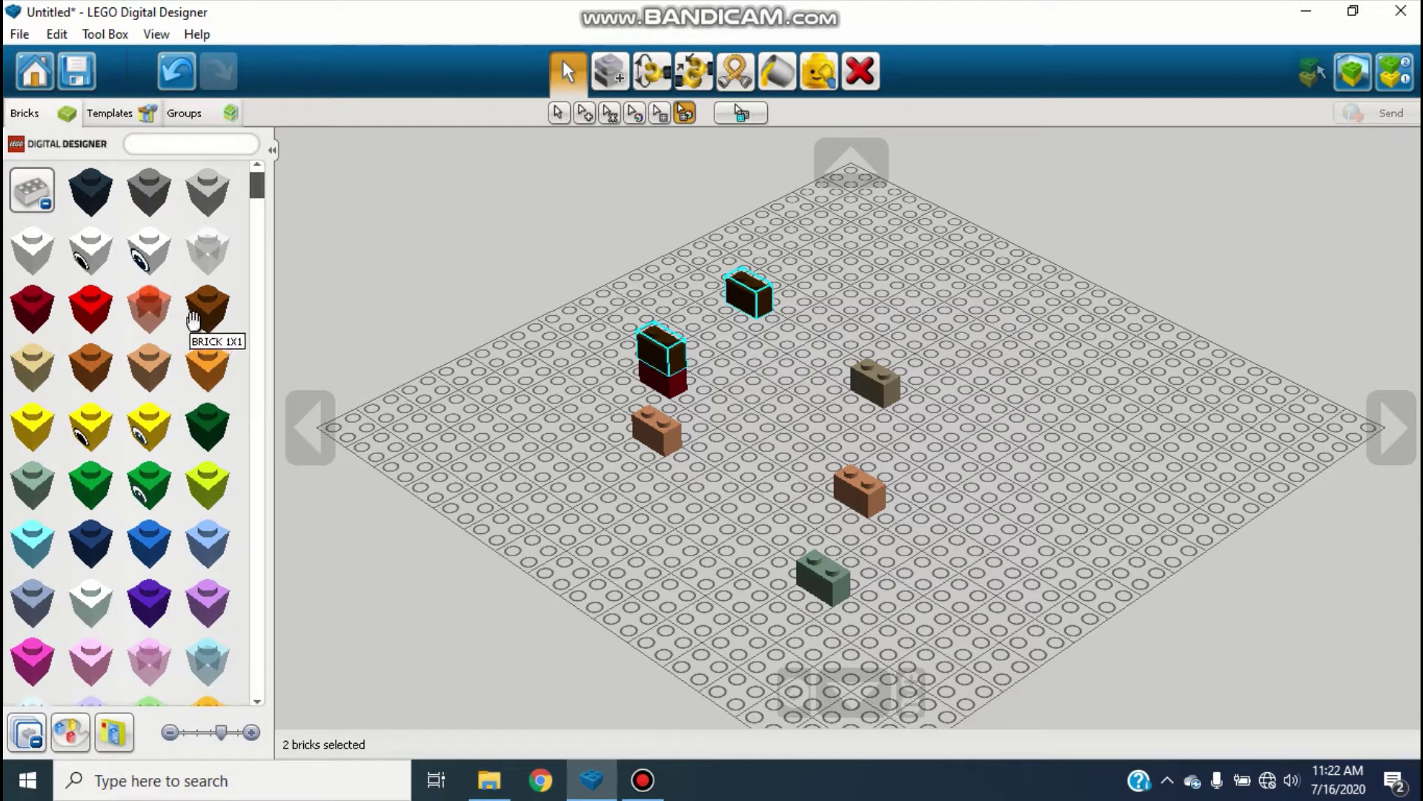
- Add a brown 1x1 brick left of the stack, then invert a colour-and-shape selection
left_click(193, 320)
left_click(569, 378)
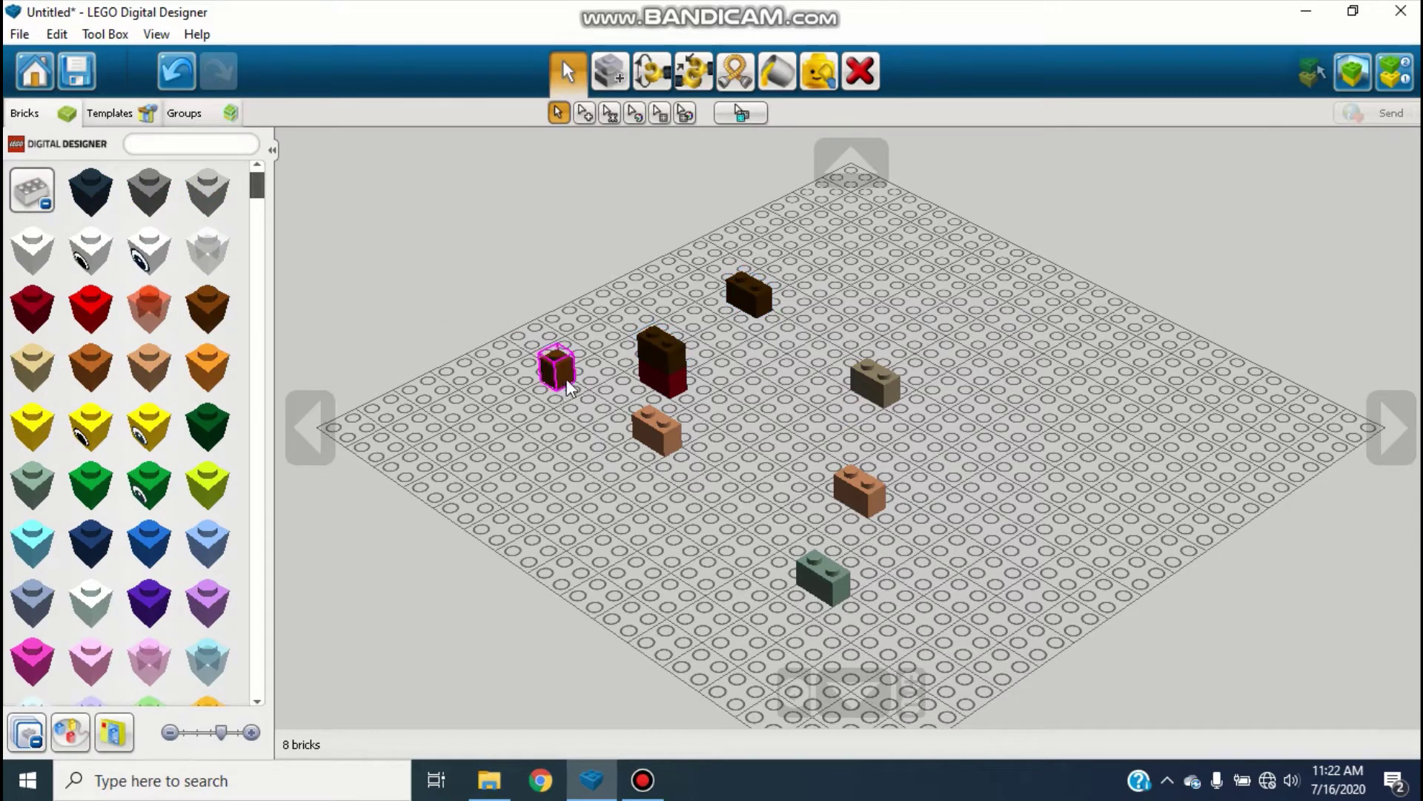
left_click(685, 113)
left_click(741, 315)
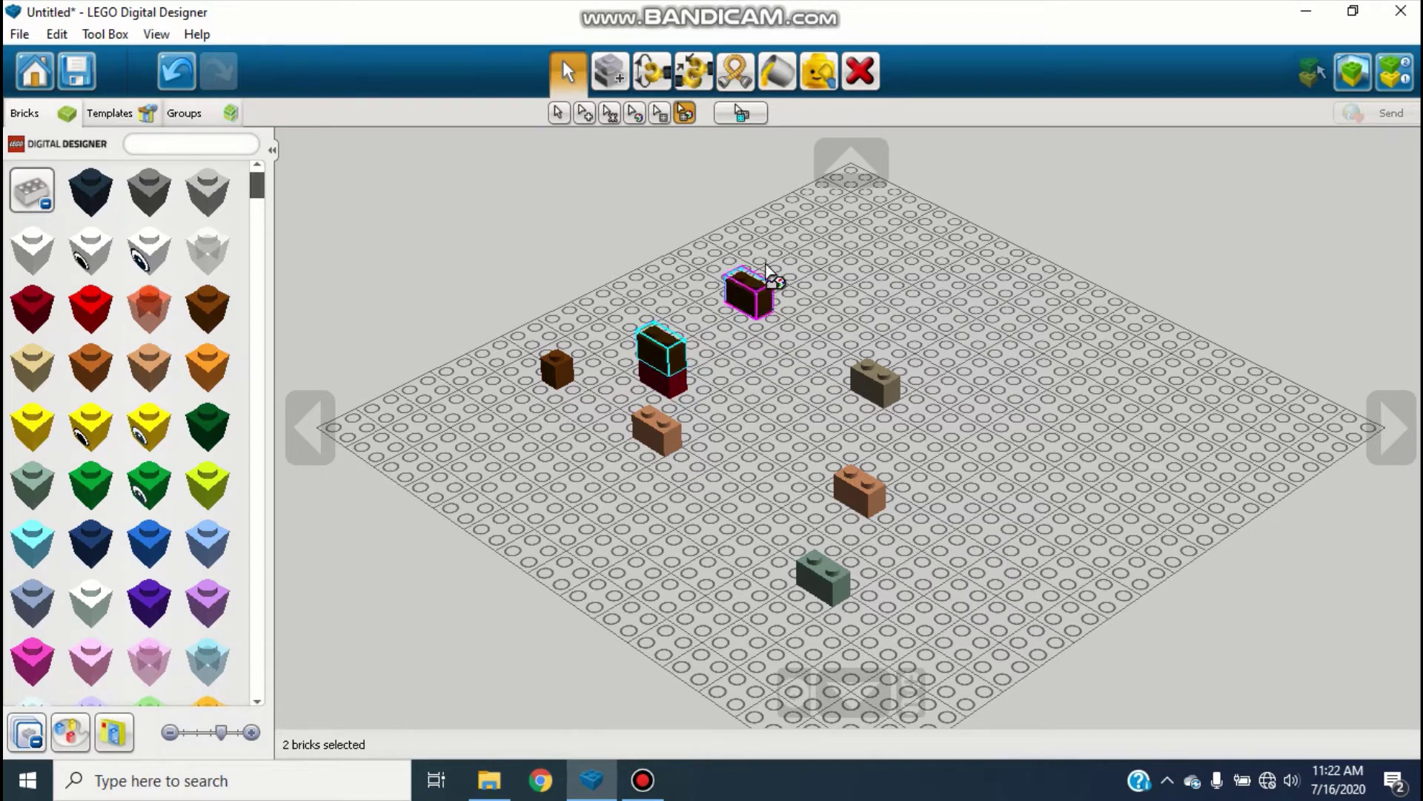
left_click(736, 117)
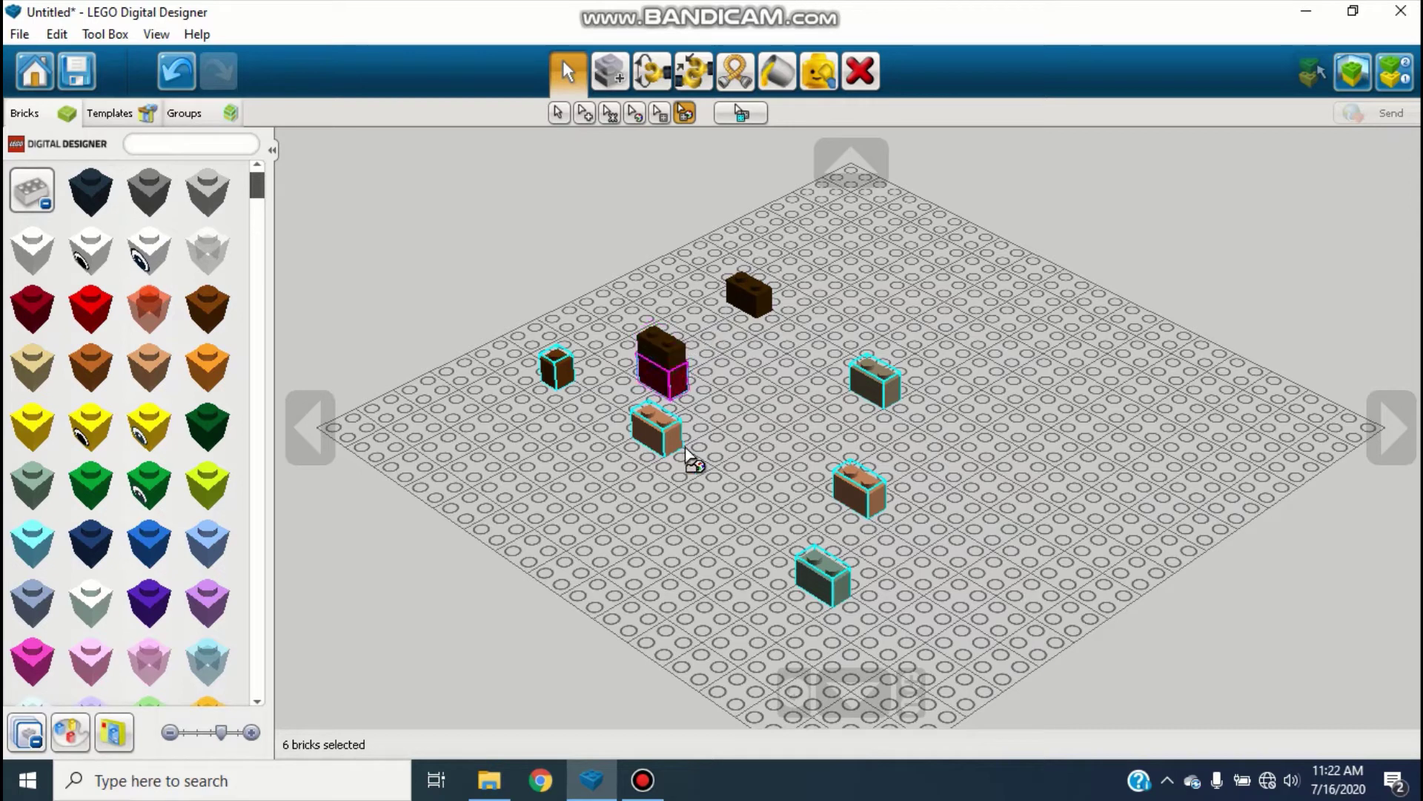
left_click(558, 113)
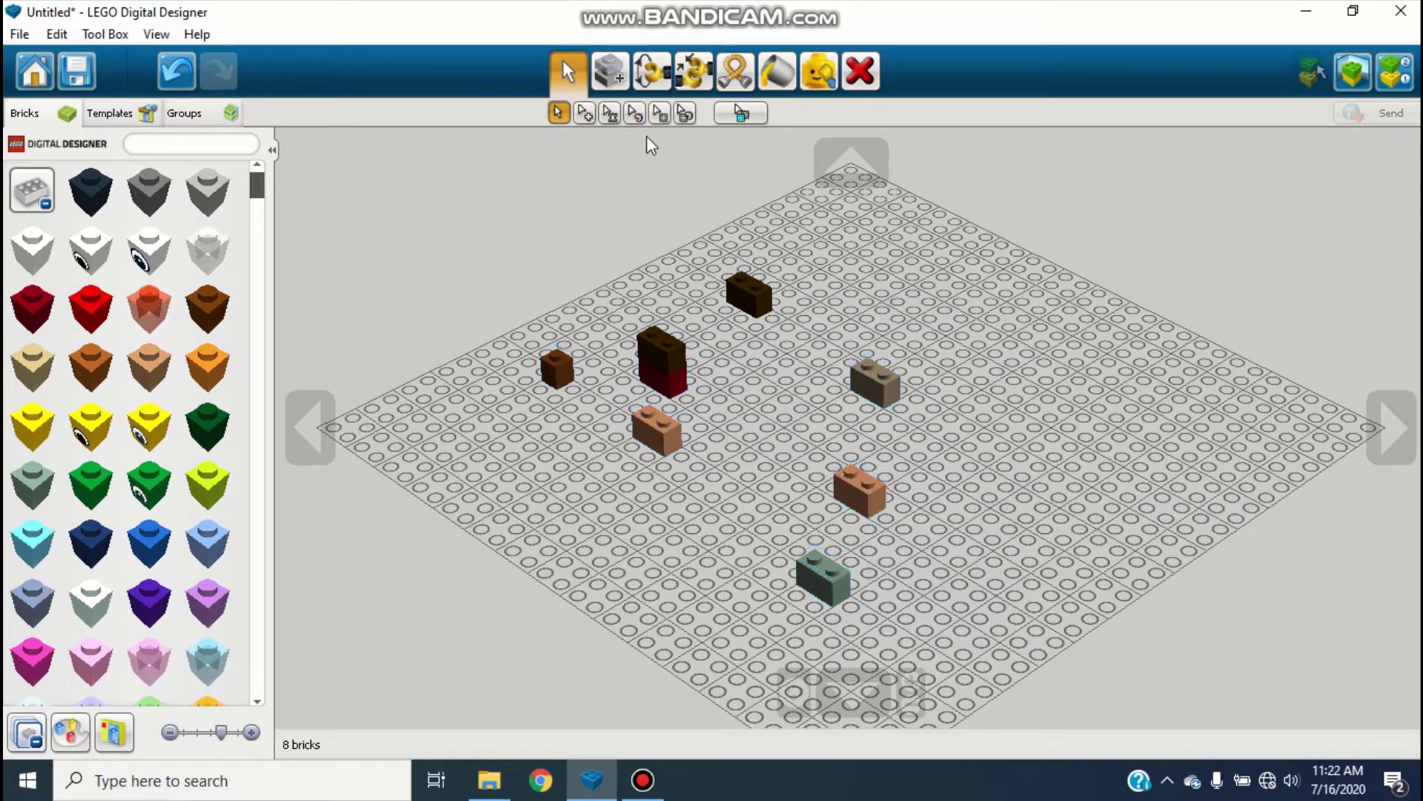
- Clone three dark brown bricks, a tan brick and a salmon brick around the baseplate
left_click(607, 73)
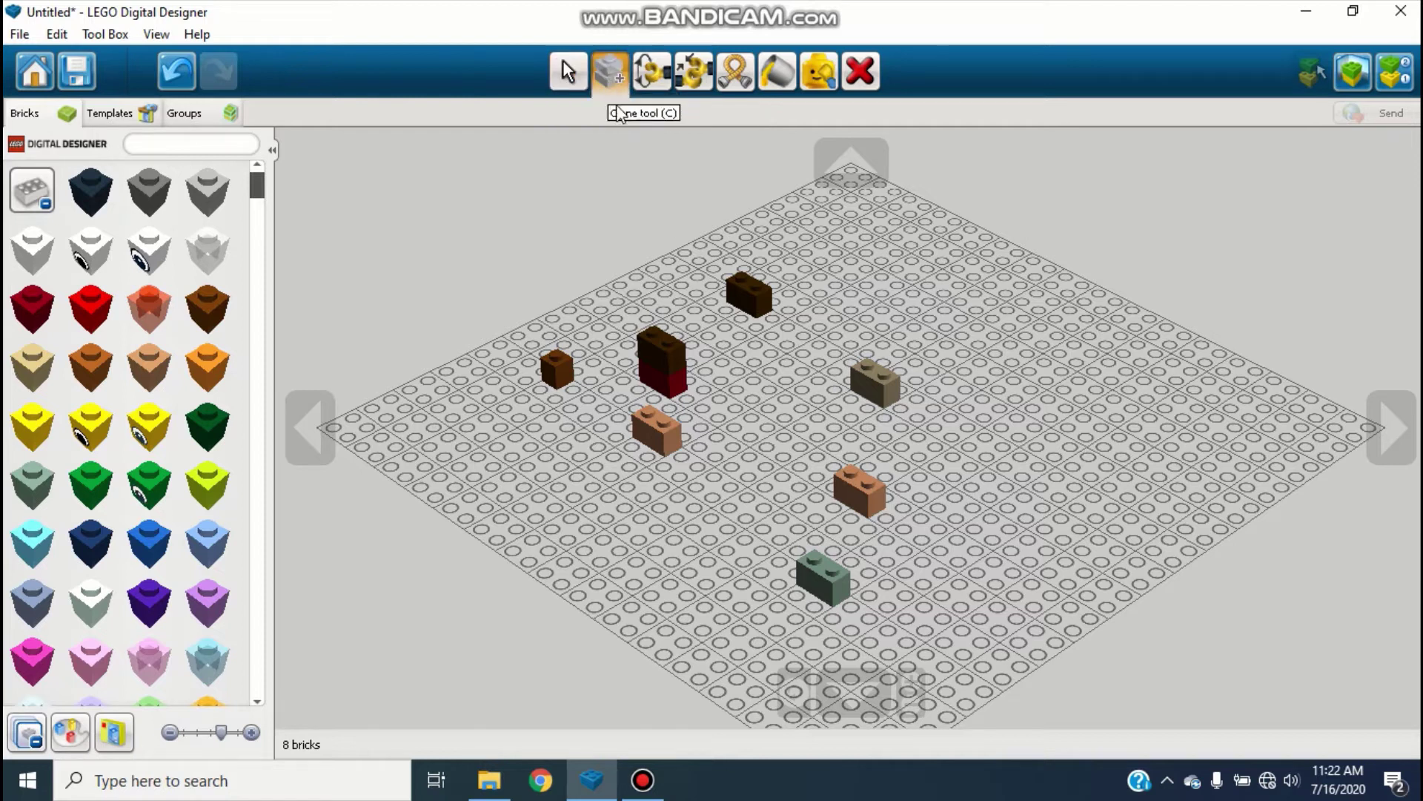
left_click(751, 293)
left_click(835, 285)
left_click(836, 281)
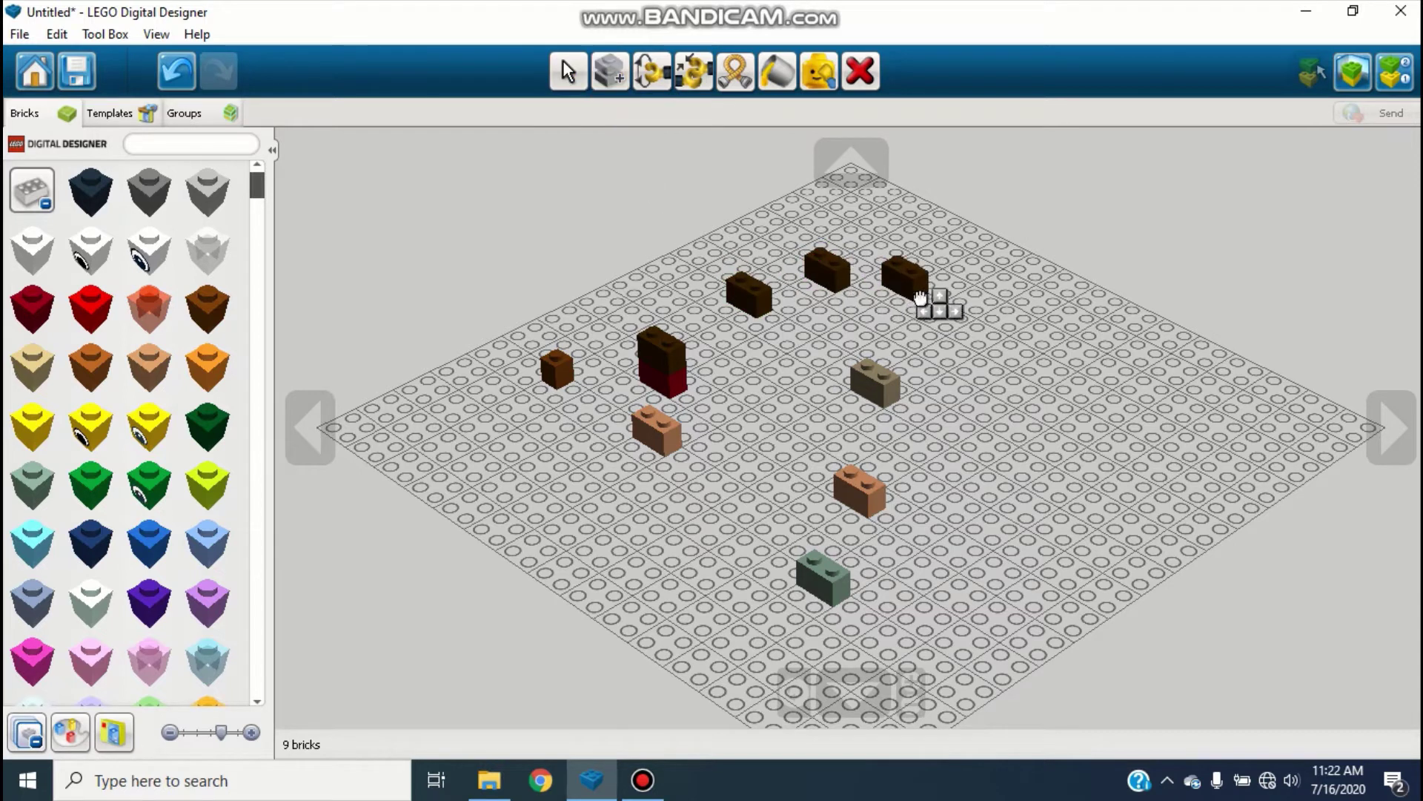
left_click(915, 293)
left_click(916, 289)
left_click(963, 374)
left_click(867, 389)
left_click(777, 404)
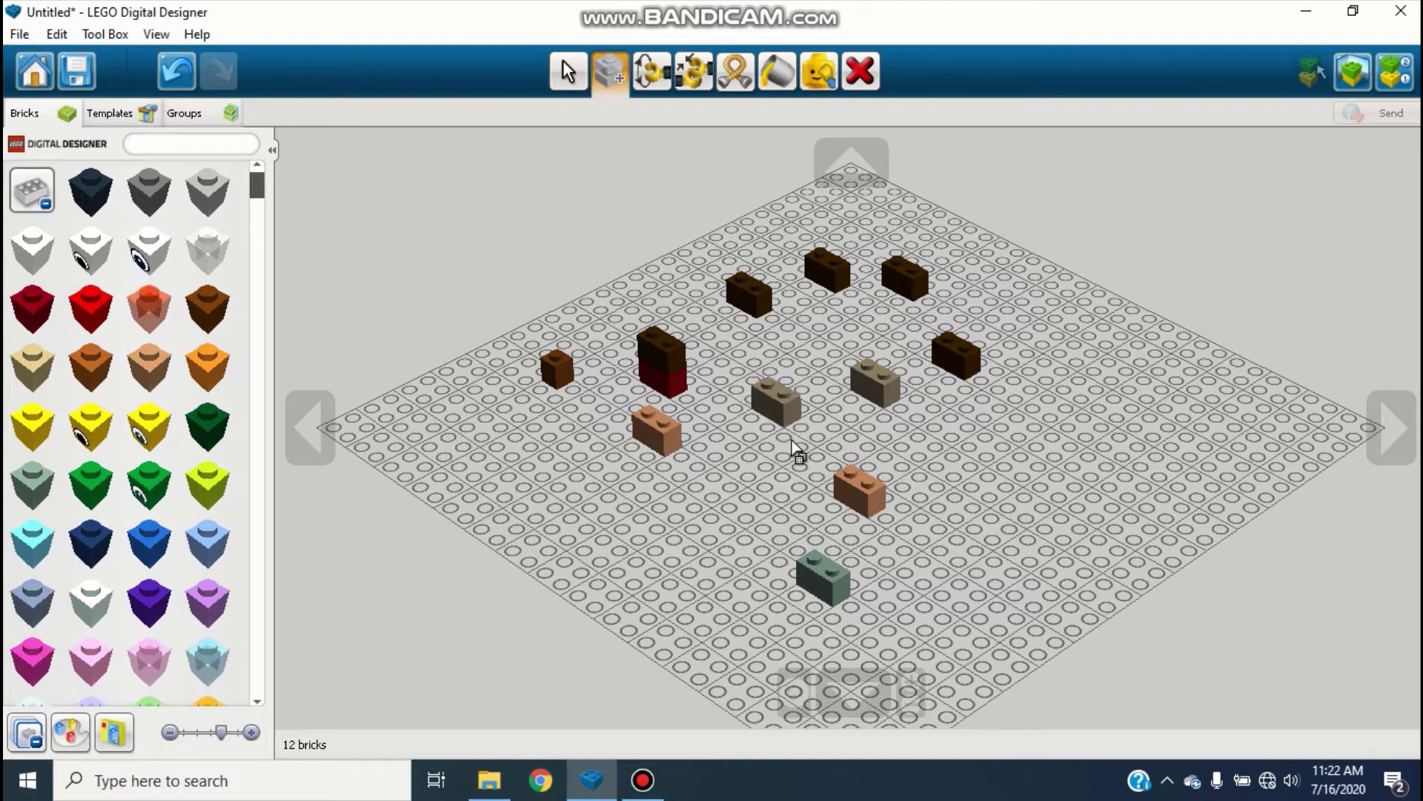
left_click(842, 478)
left_click(968, 460)
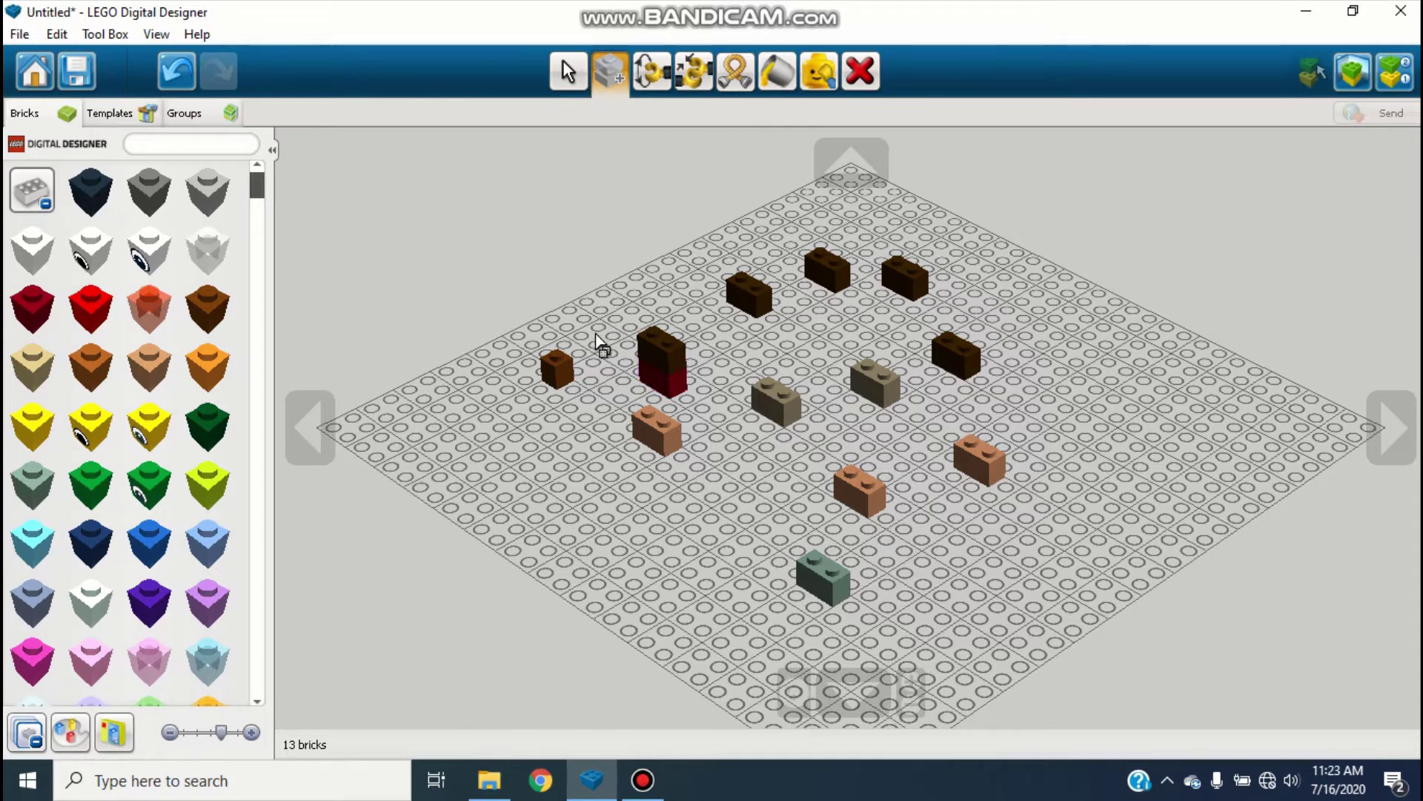
- Copy the brown 1x1 brick and paste it on top, making a two-high column
left_click(568, 71)
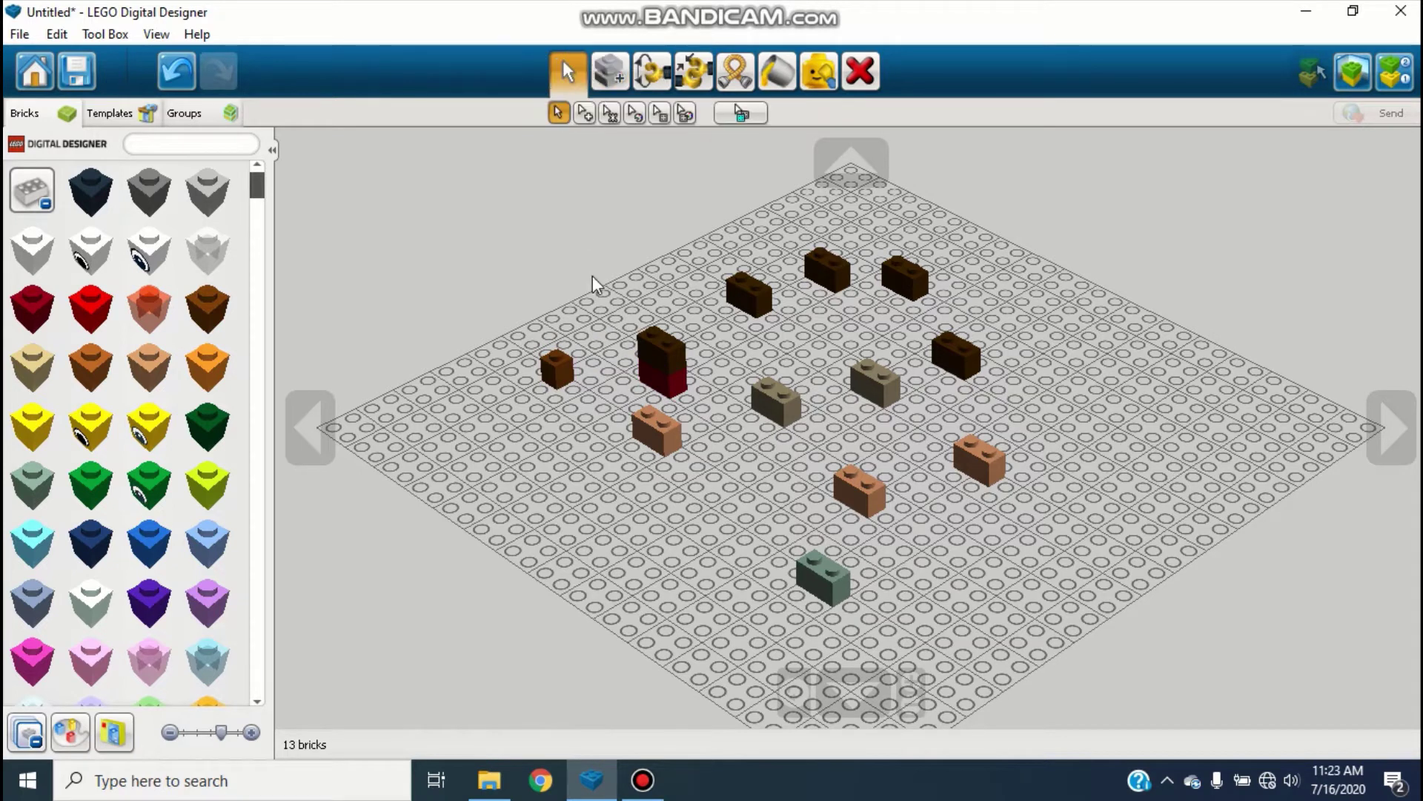
left_click(553, 371)
key("ctrl+c")
key("ctrl+v")
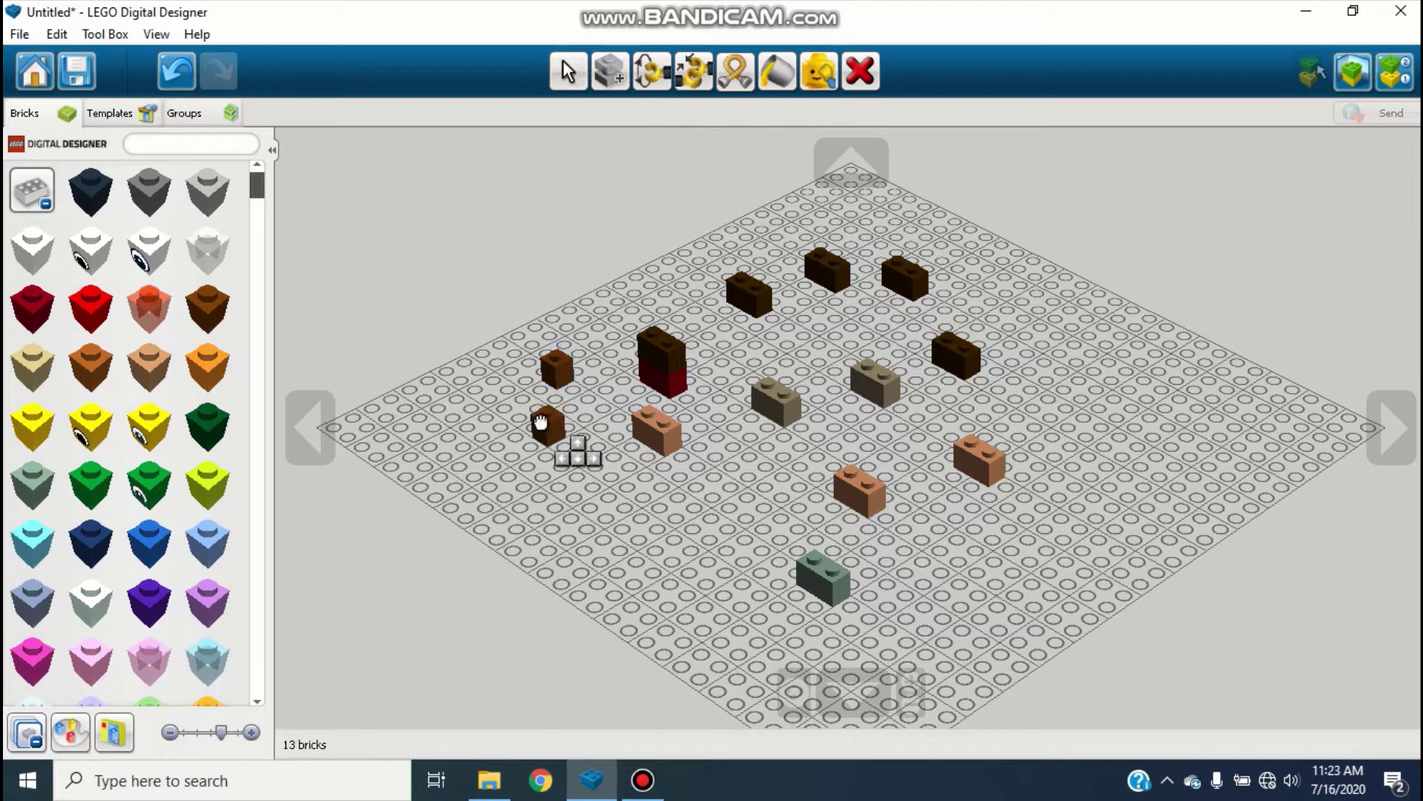
left_click(556, 367)
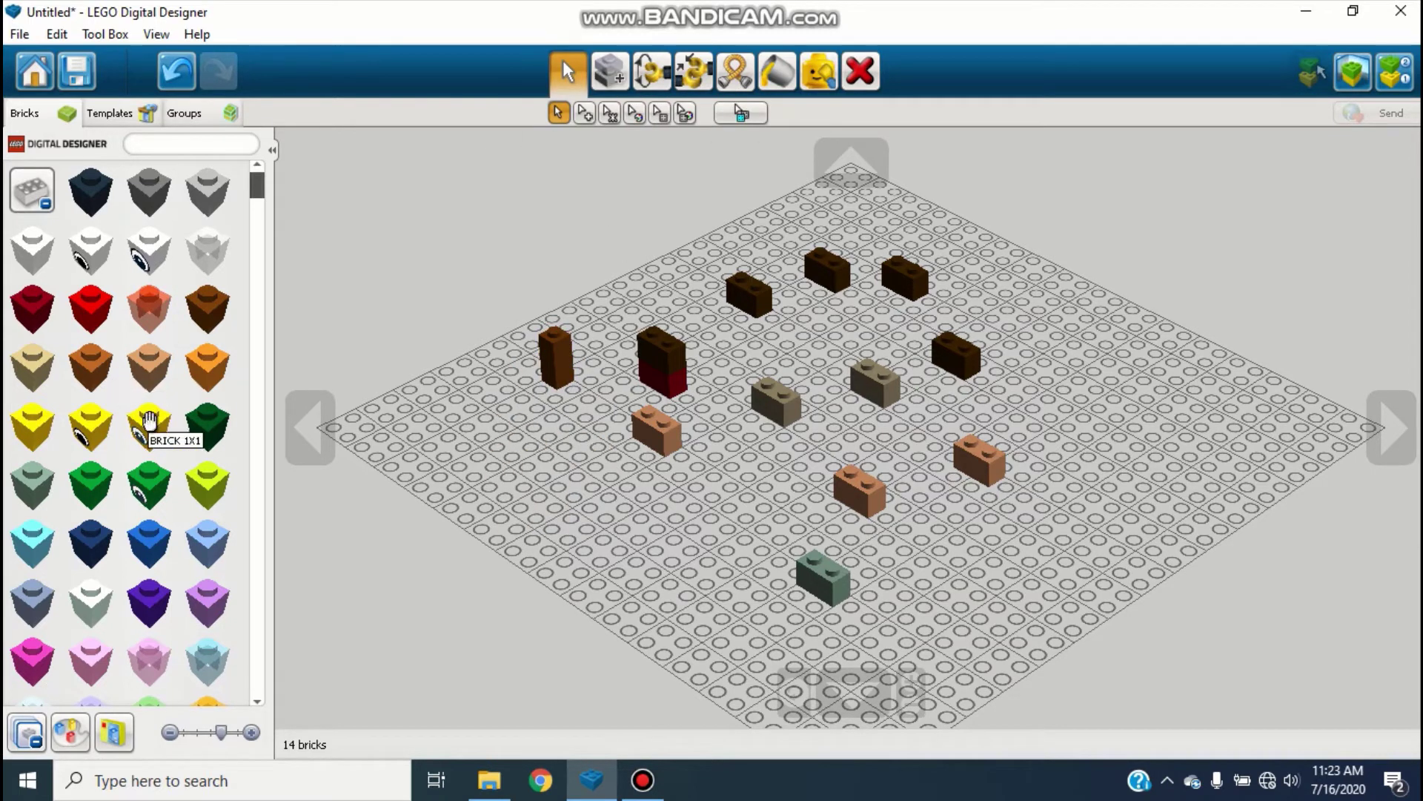
left_click(649, 74)
- Place a dark 1x1 holder plate near the baseplate's left edge
left_click(32, 189)
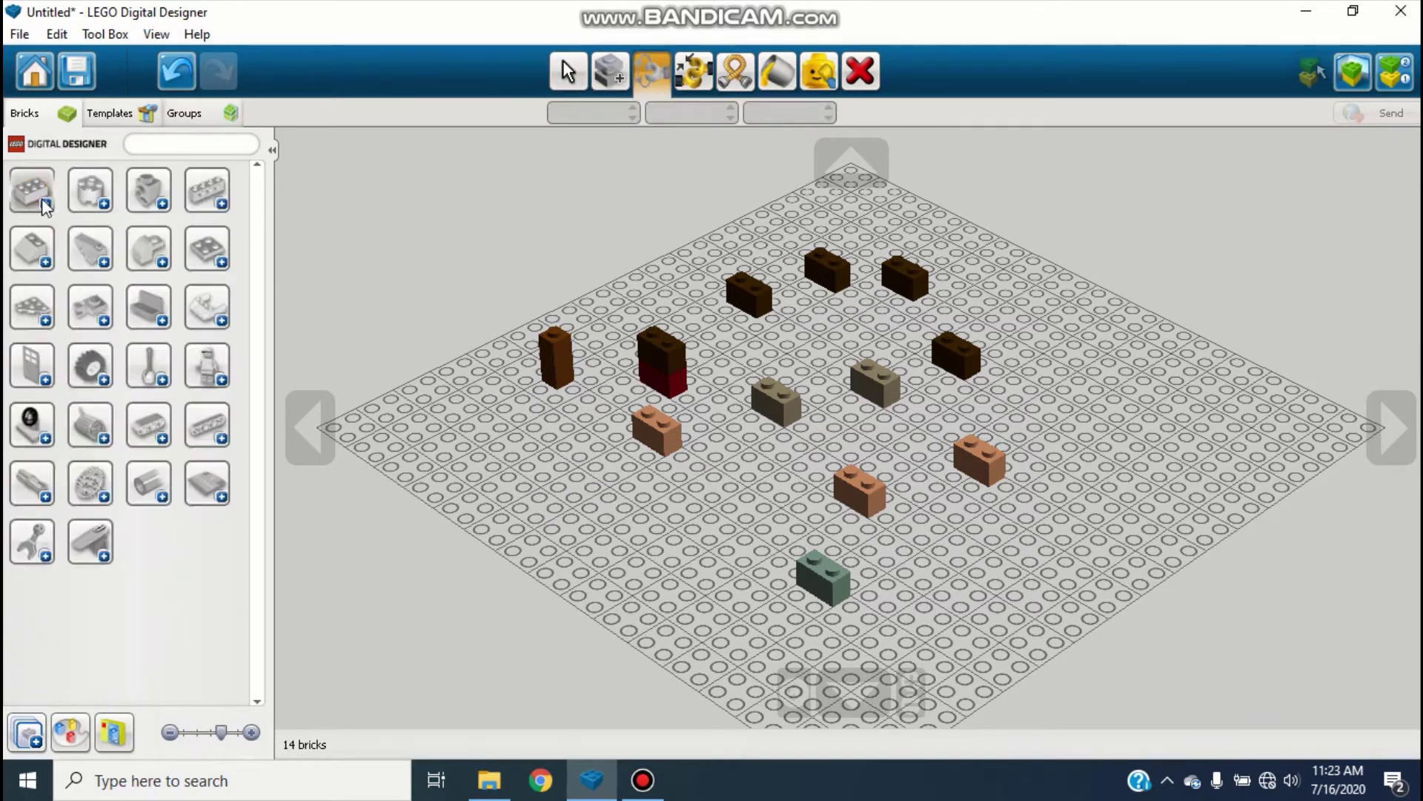
left_click(89, 306)
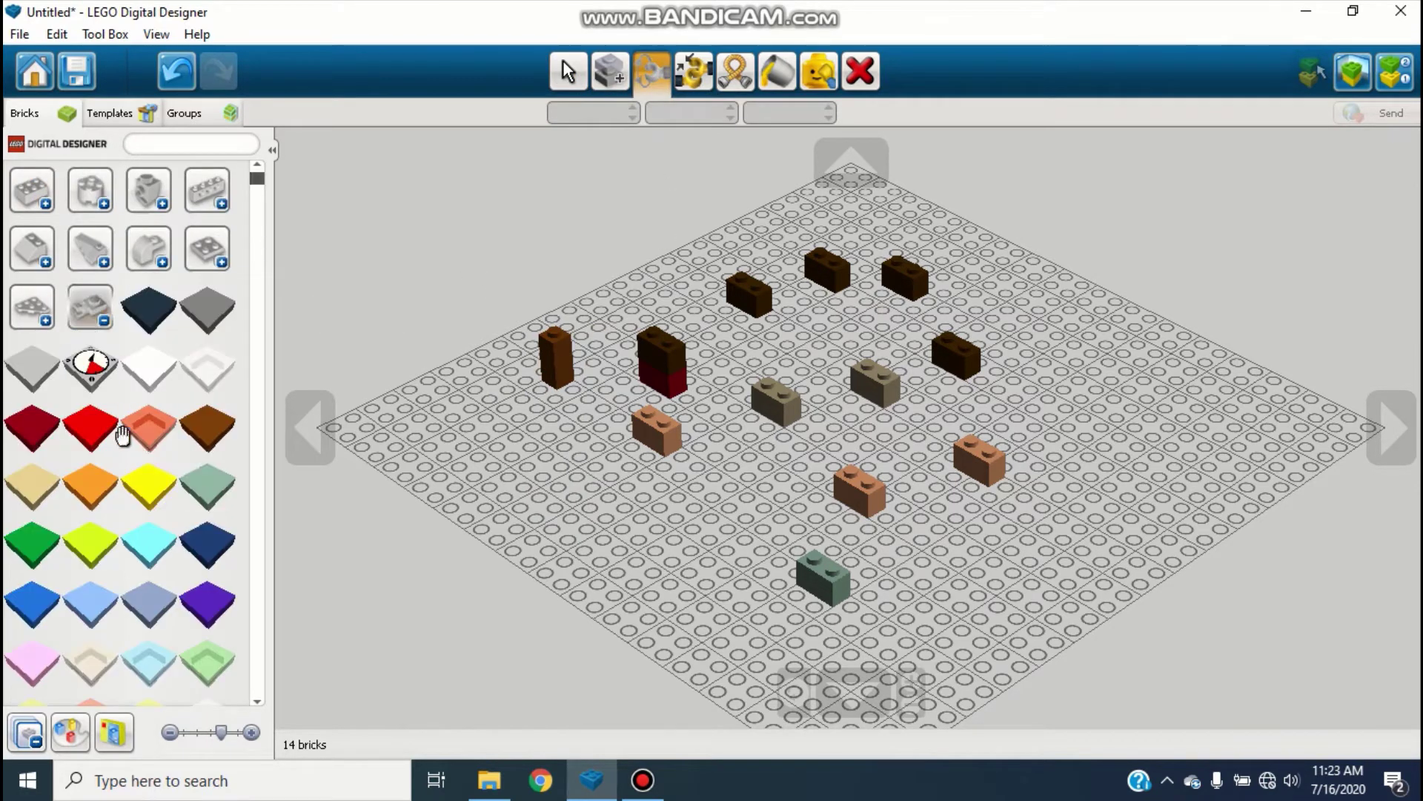
scroll(136, 438, "down", 5)
scroll(126, 432, "down", 5)
scroll(126, 433, "up", 4)
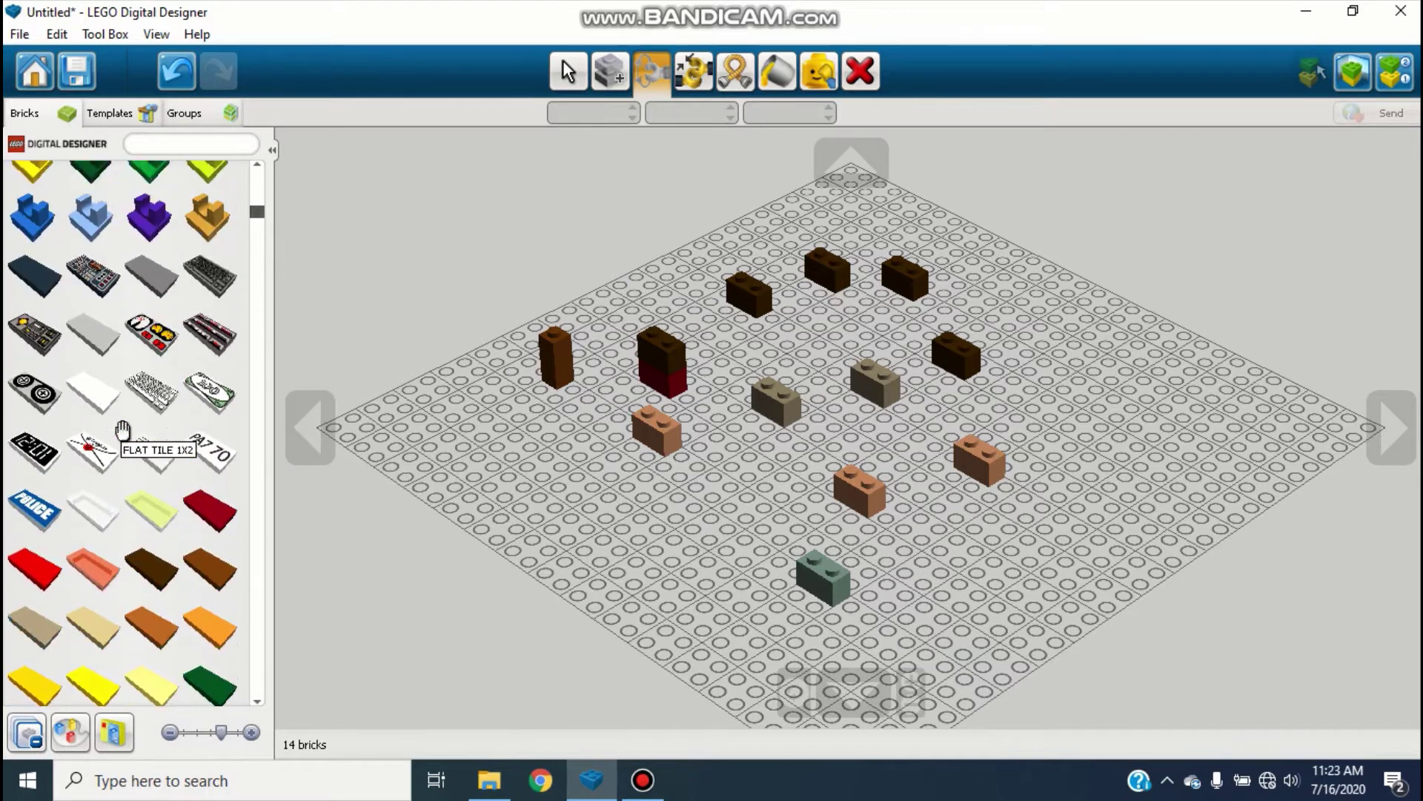
left_click(145, 334)
left_click(448, 429)
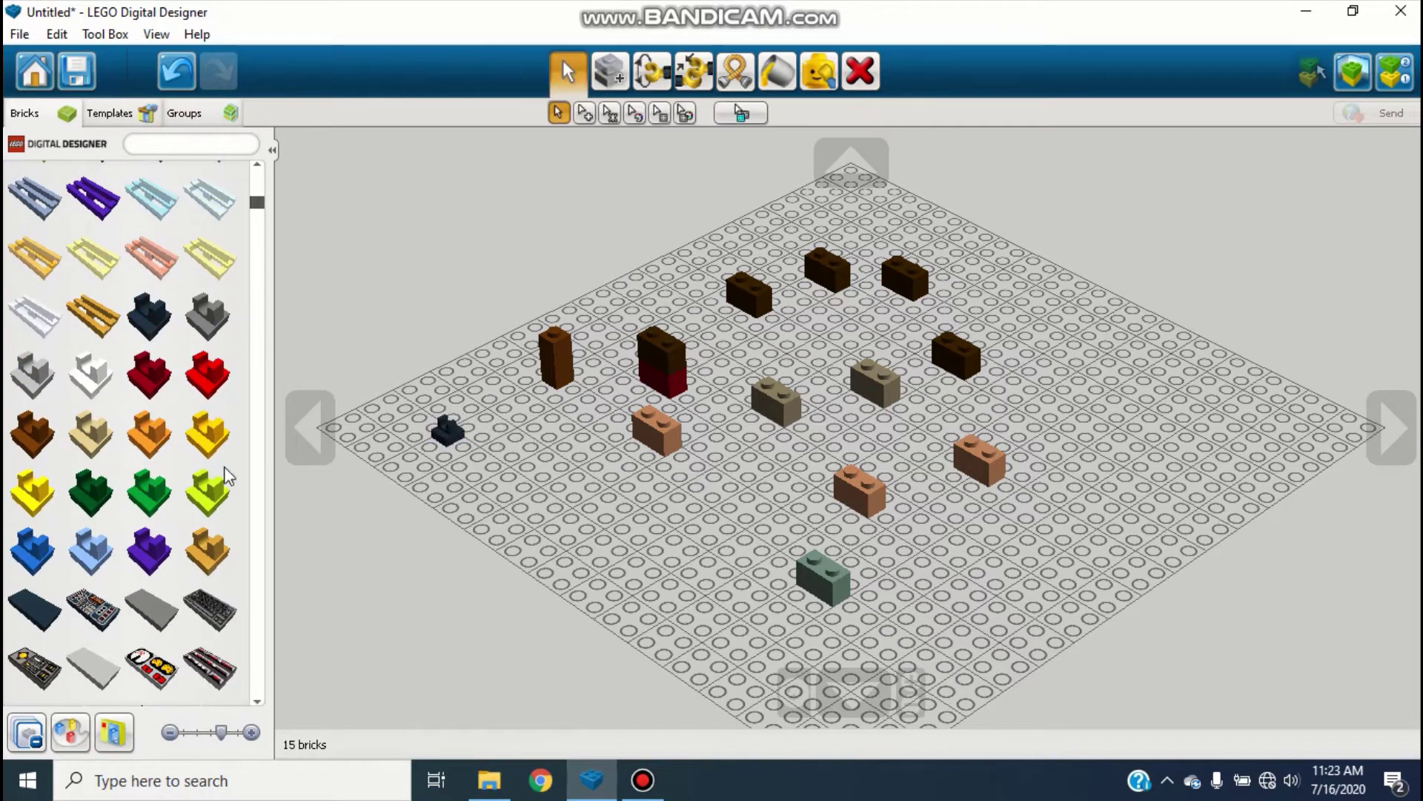
- Add a tan 1x2 hinge plate and clip it onto the dark holder plate
scroll(104, 472, "down", 5)
scroll(112, 473, "down", 8)
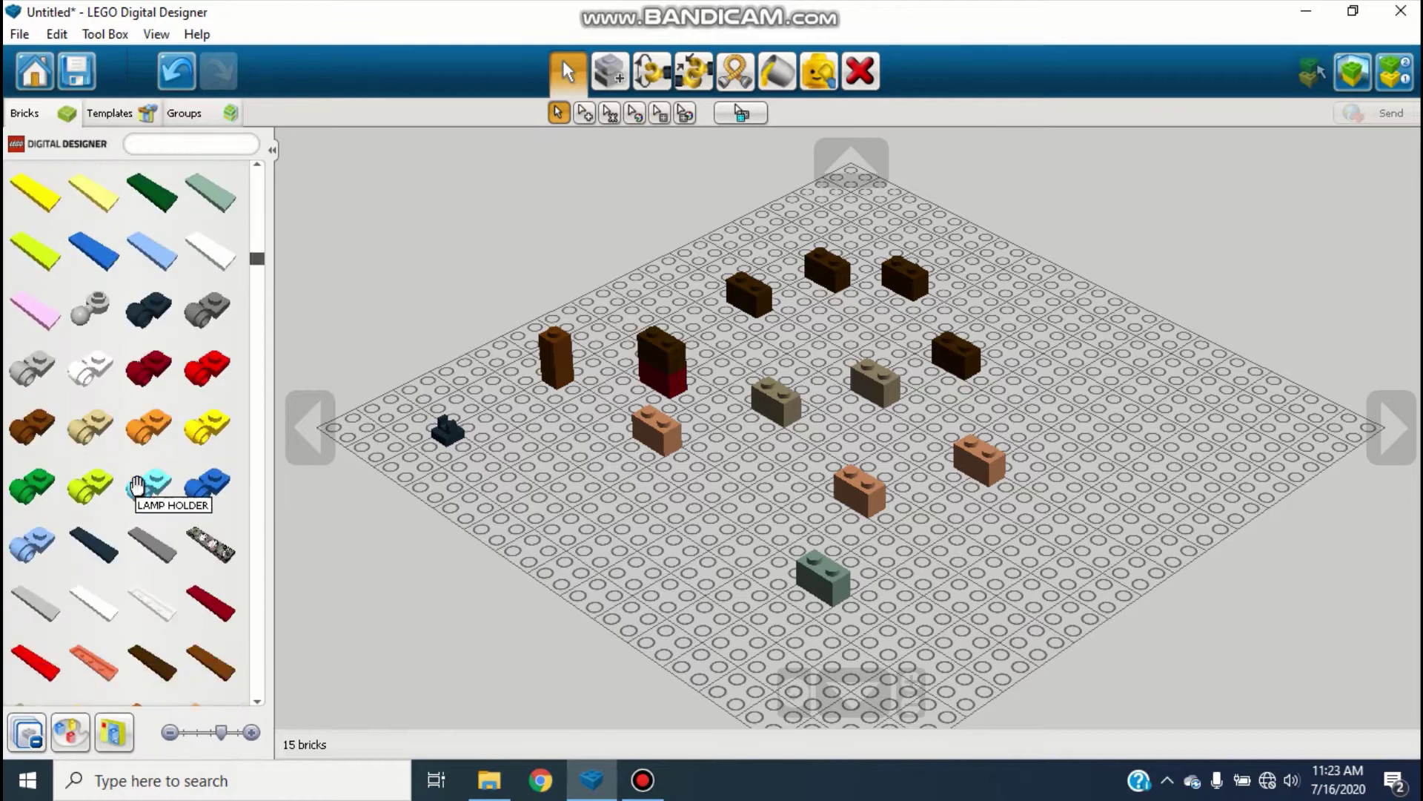
scroll(148, 471, "down", 8)
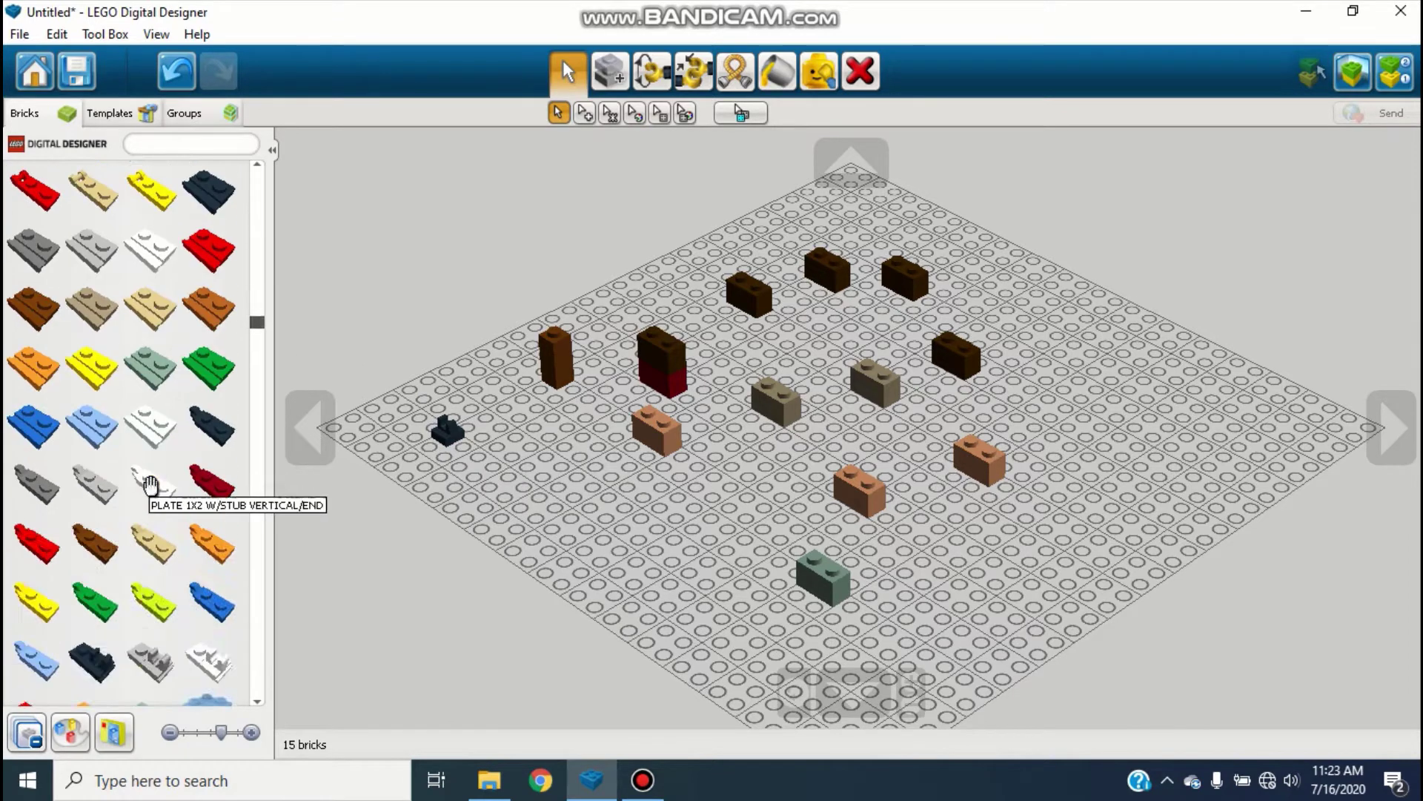
scroll(126, 482, "down", 5)
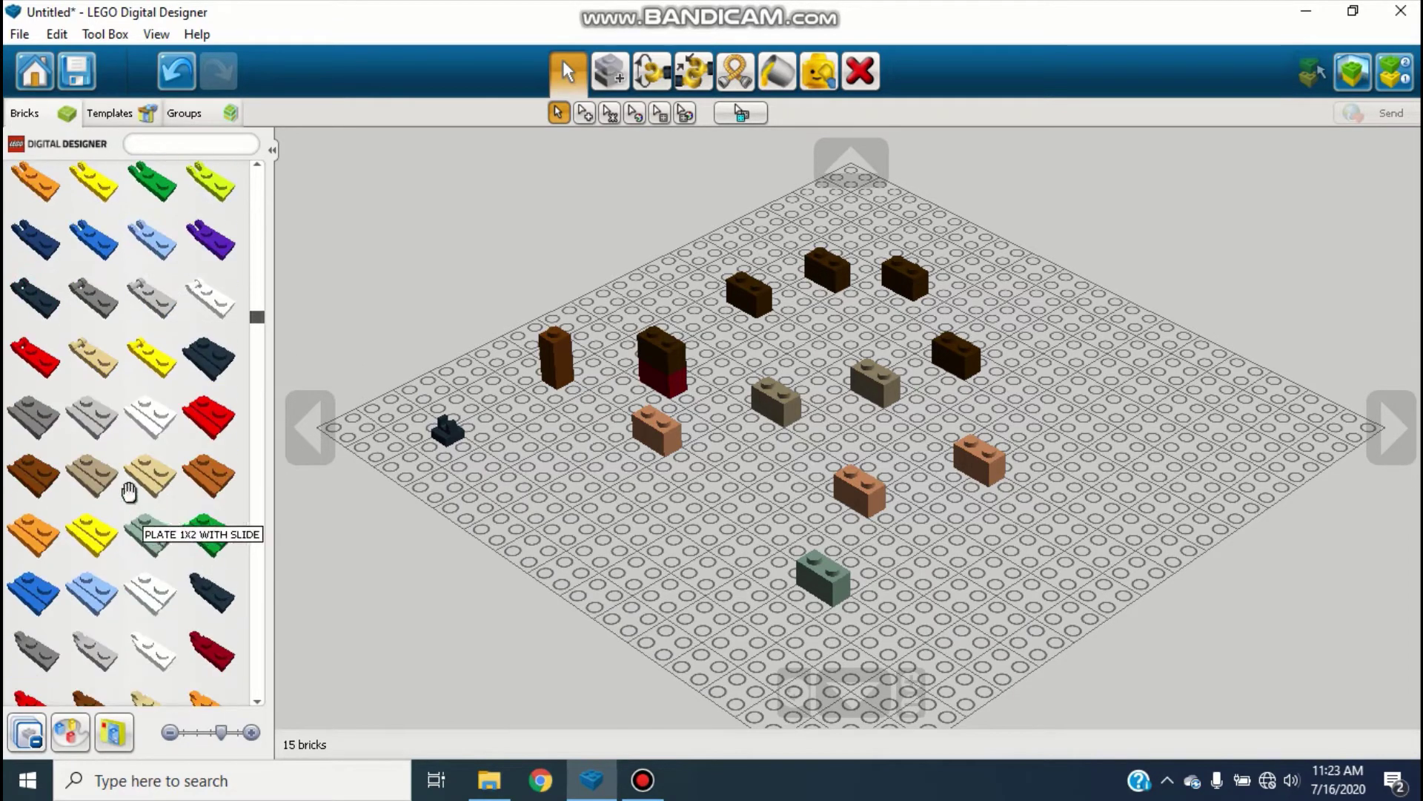
left_click(106, 361)
left_click(467, 445)
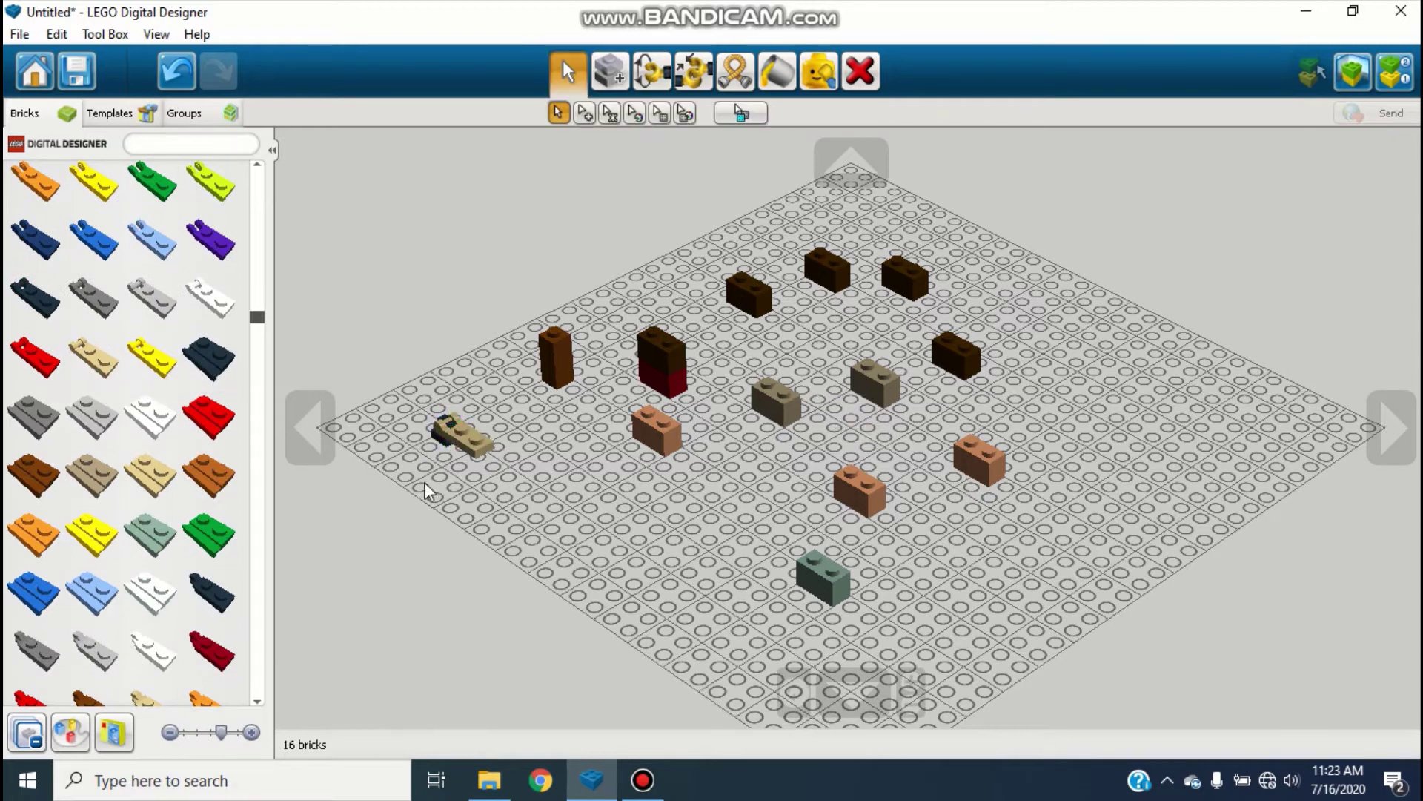
left_click(491, 451)
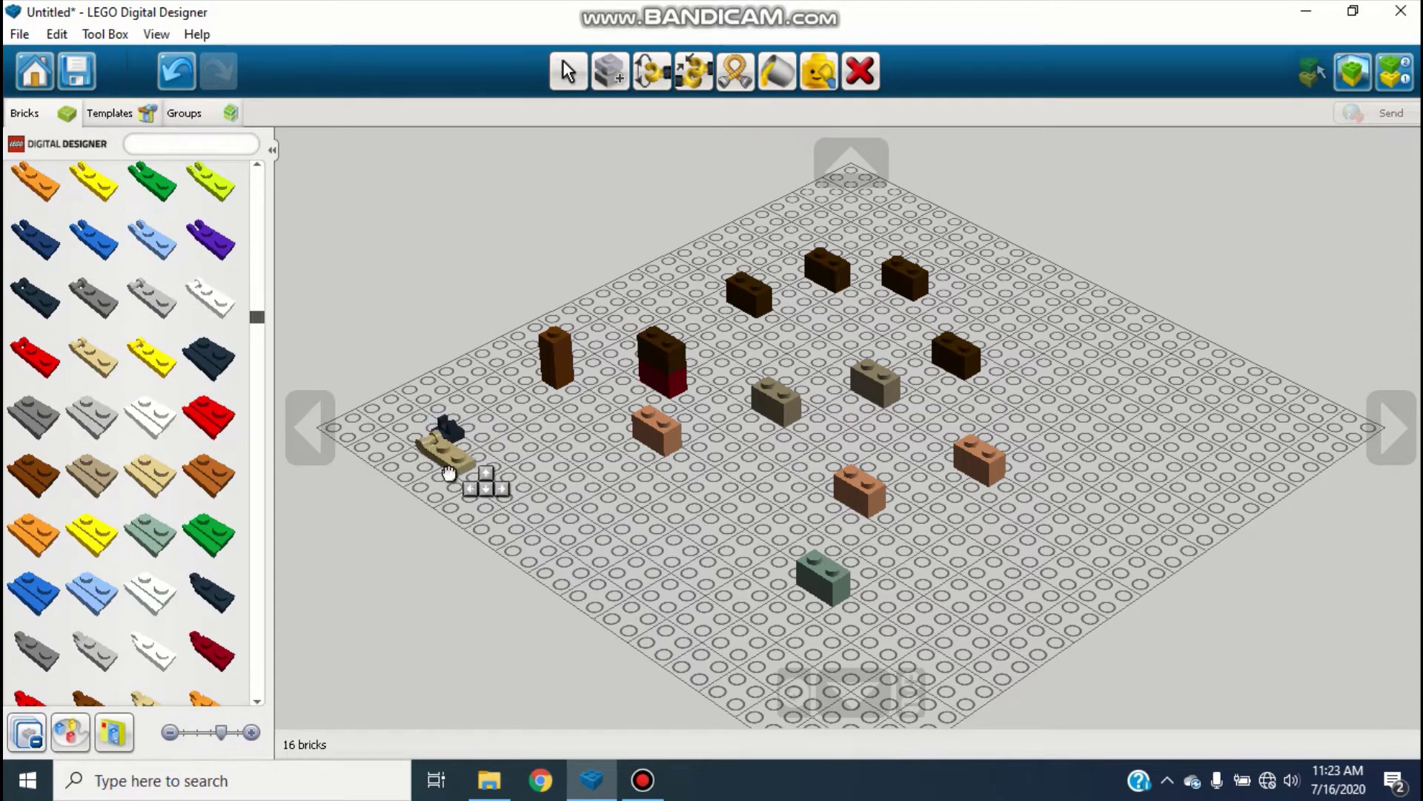
left_click(493, 465)
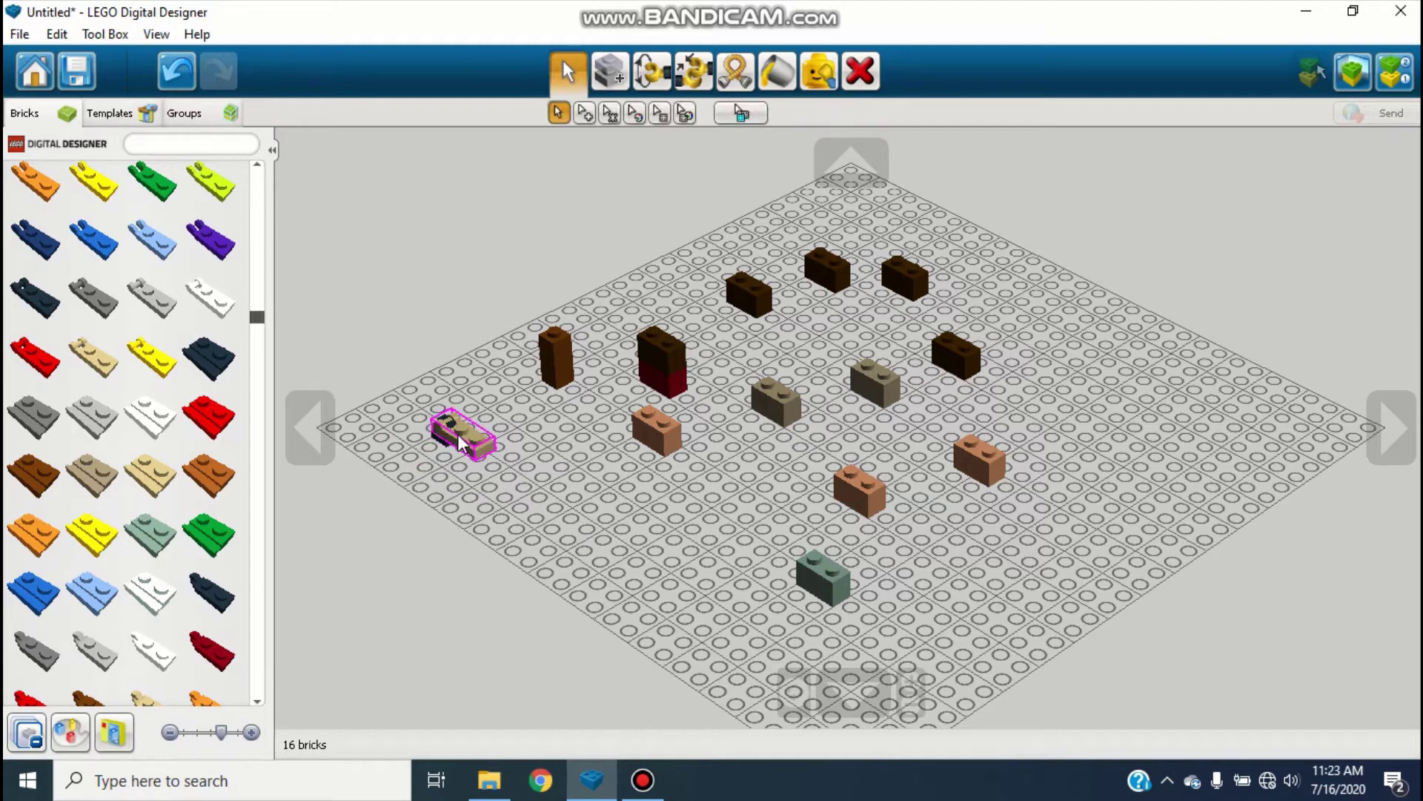
key("Left")
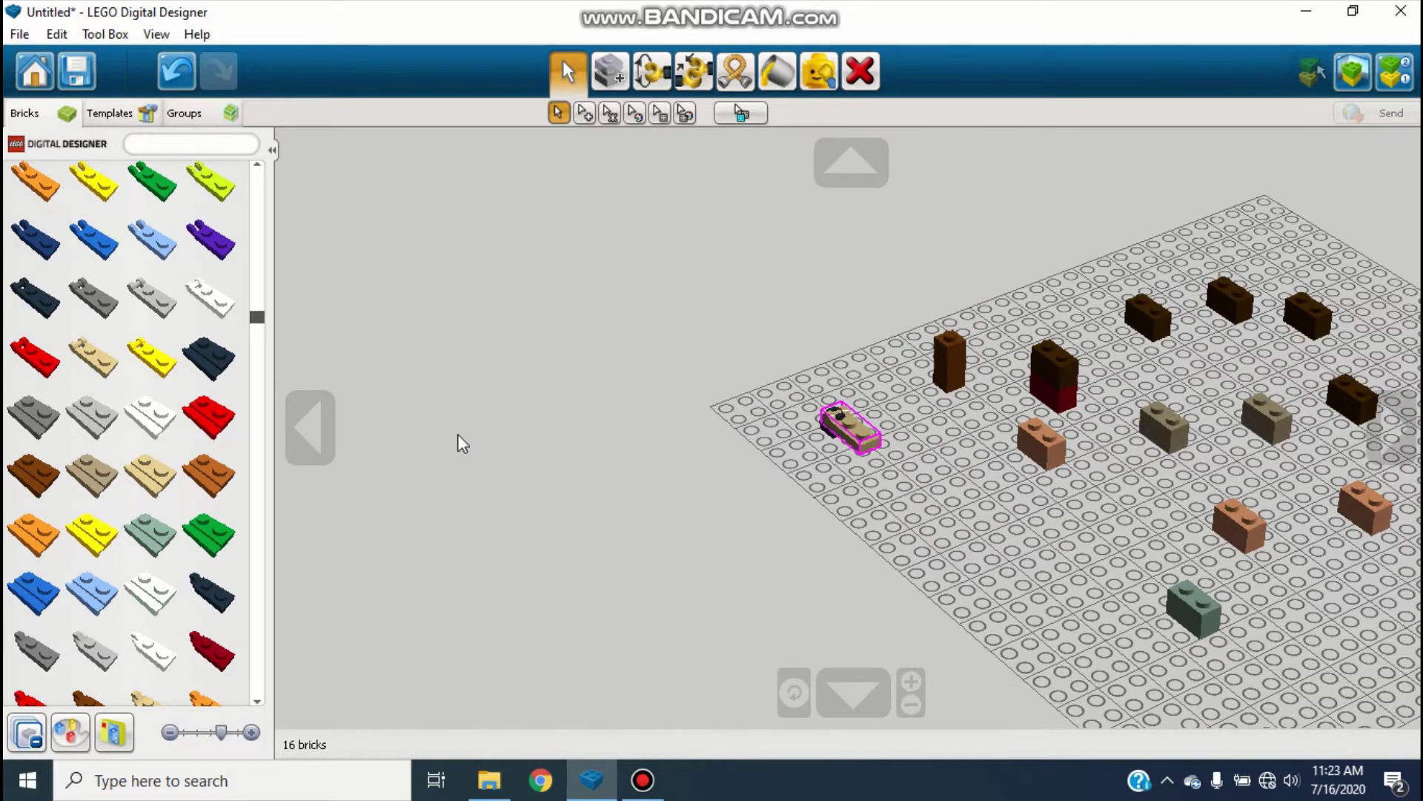
- Zoom in on the tan plate and select it with the Hinge tool
scroll(830, 451, "up", 3)
scroll(871, 470, "up", 5)
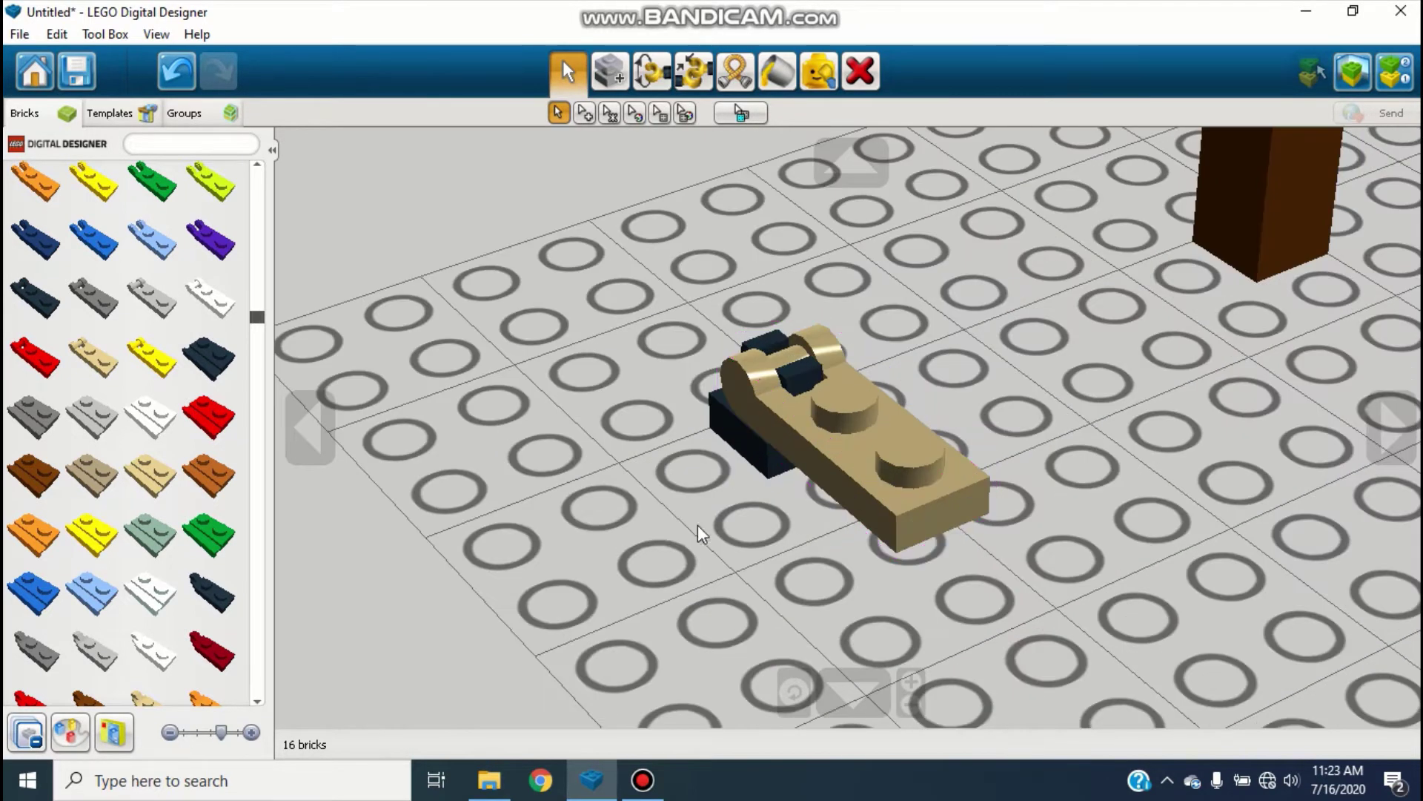
scroll(927, 547, "up", 3)
key("Left")
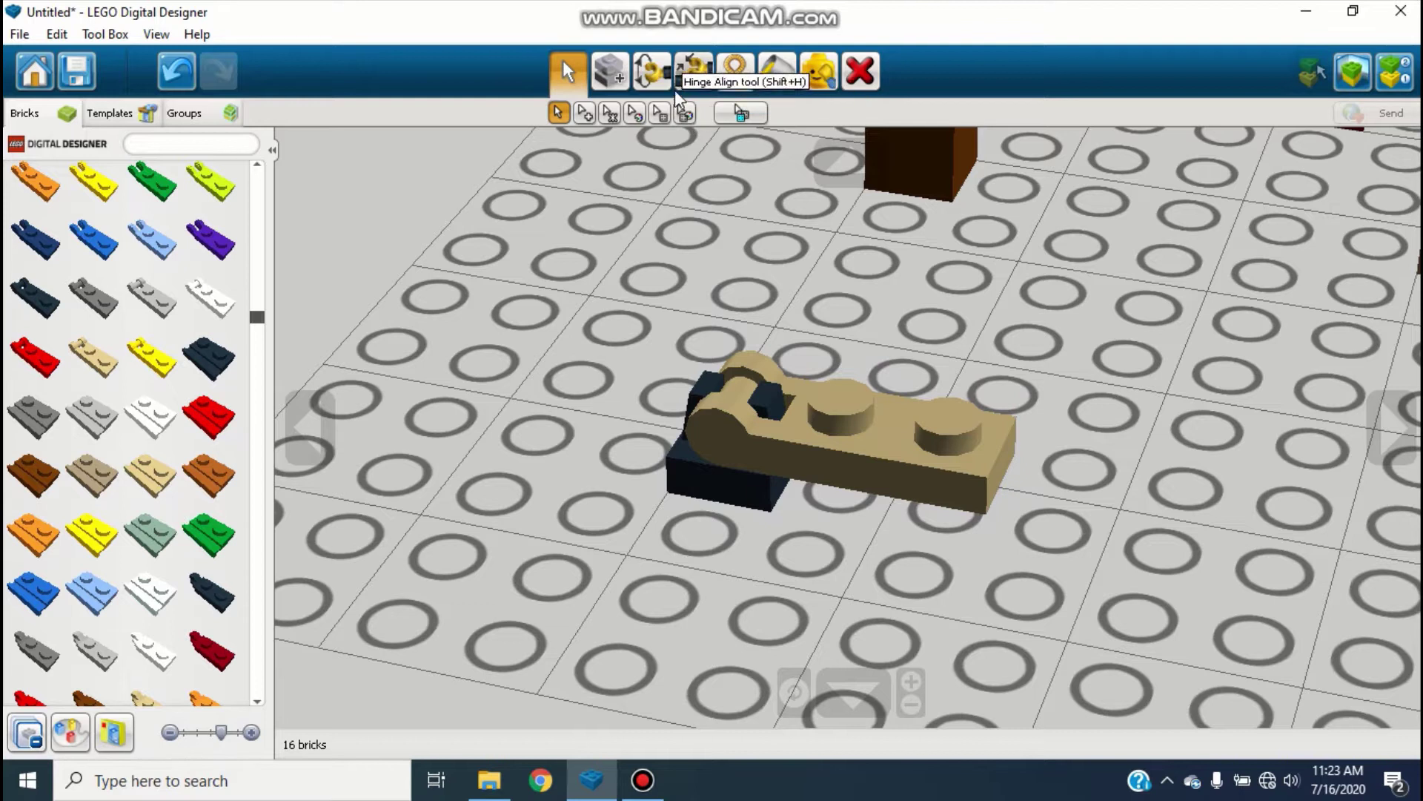
left_click(655, 83)
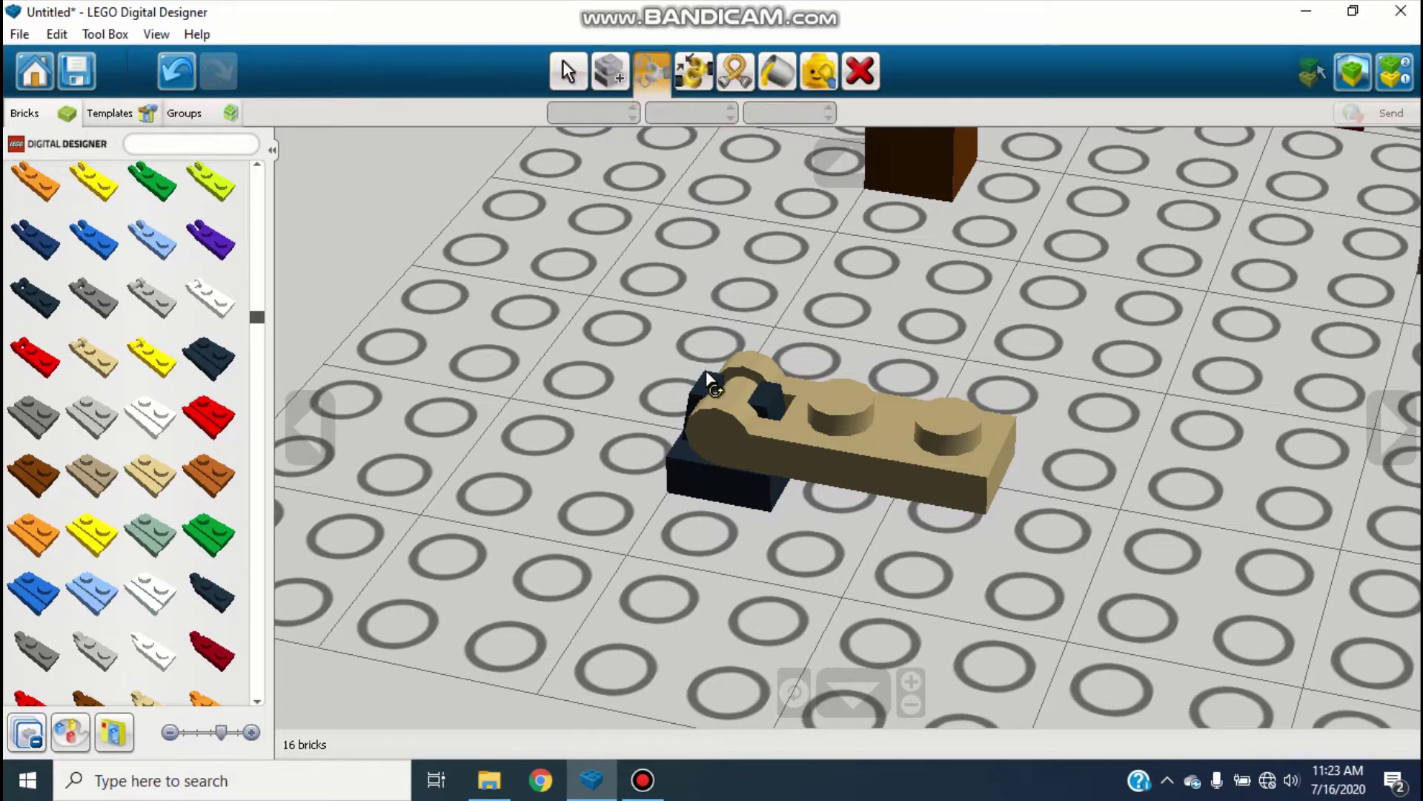
left_click(732, 427)
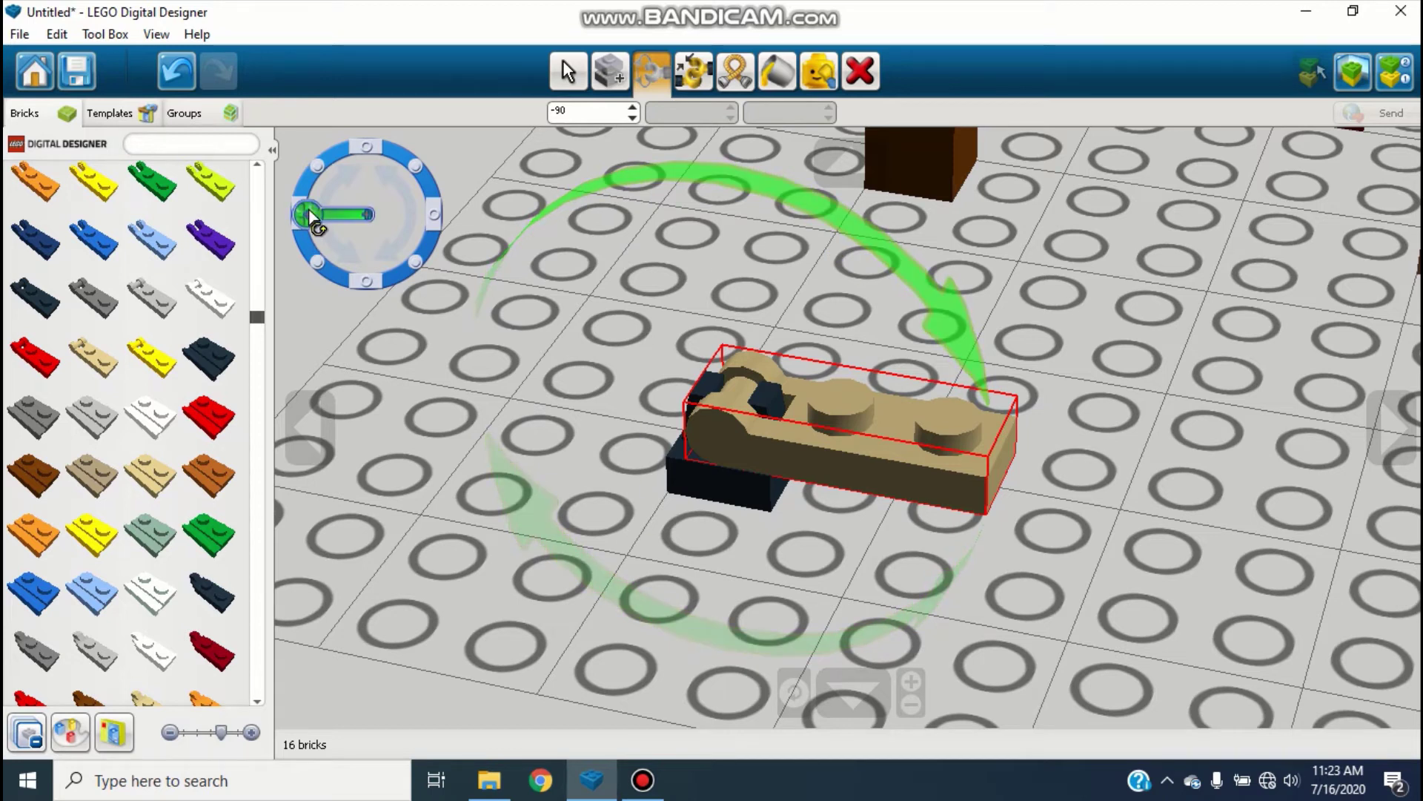
- Swing the tan hinge plate through several angles, settling upright at 180°
left_click_drag(845, 237, 492, 207)
left_click_drag(431, 255, 364, 310)
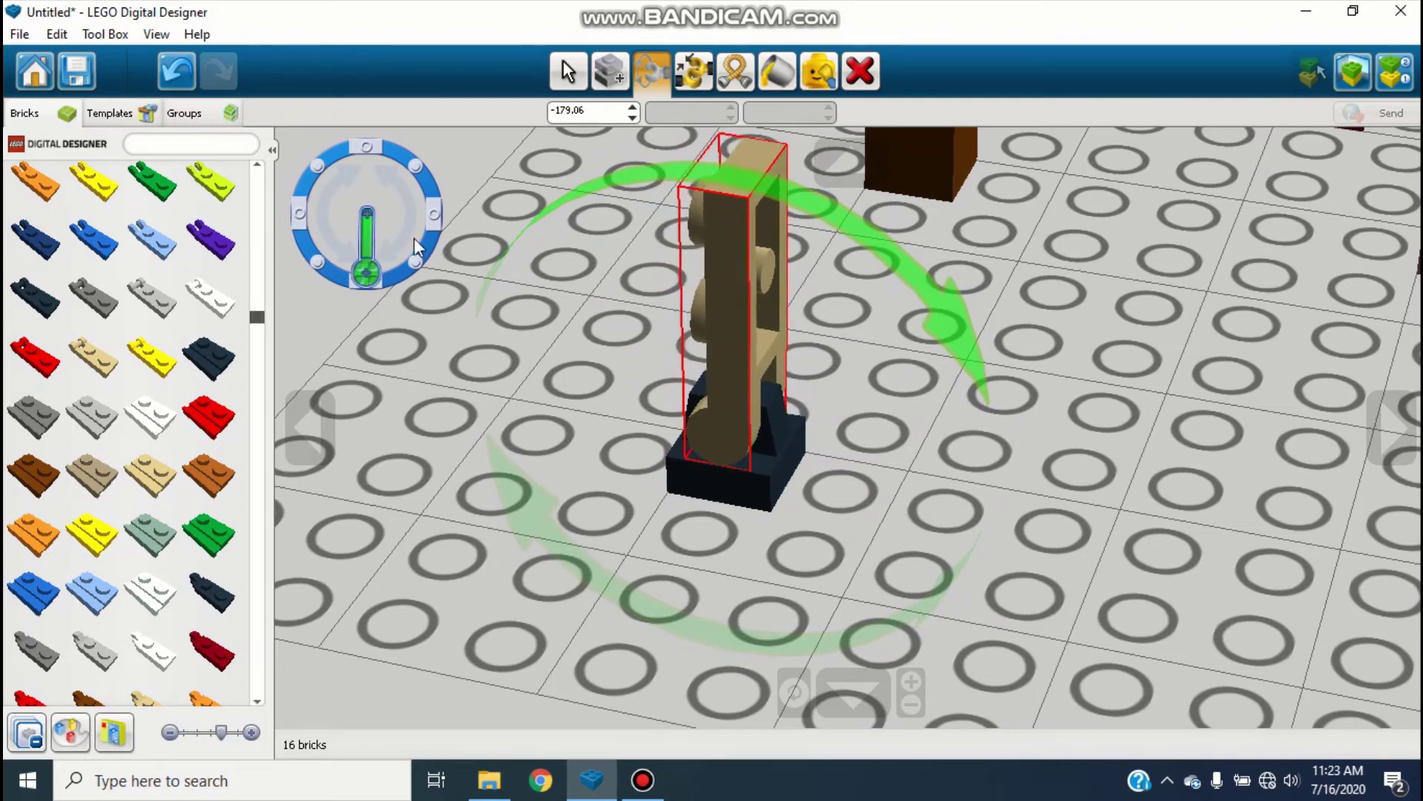
left_click_drag(319, 264, 368, 284)
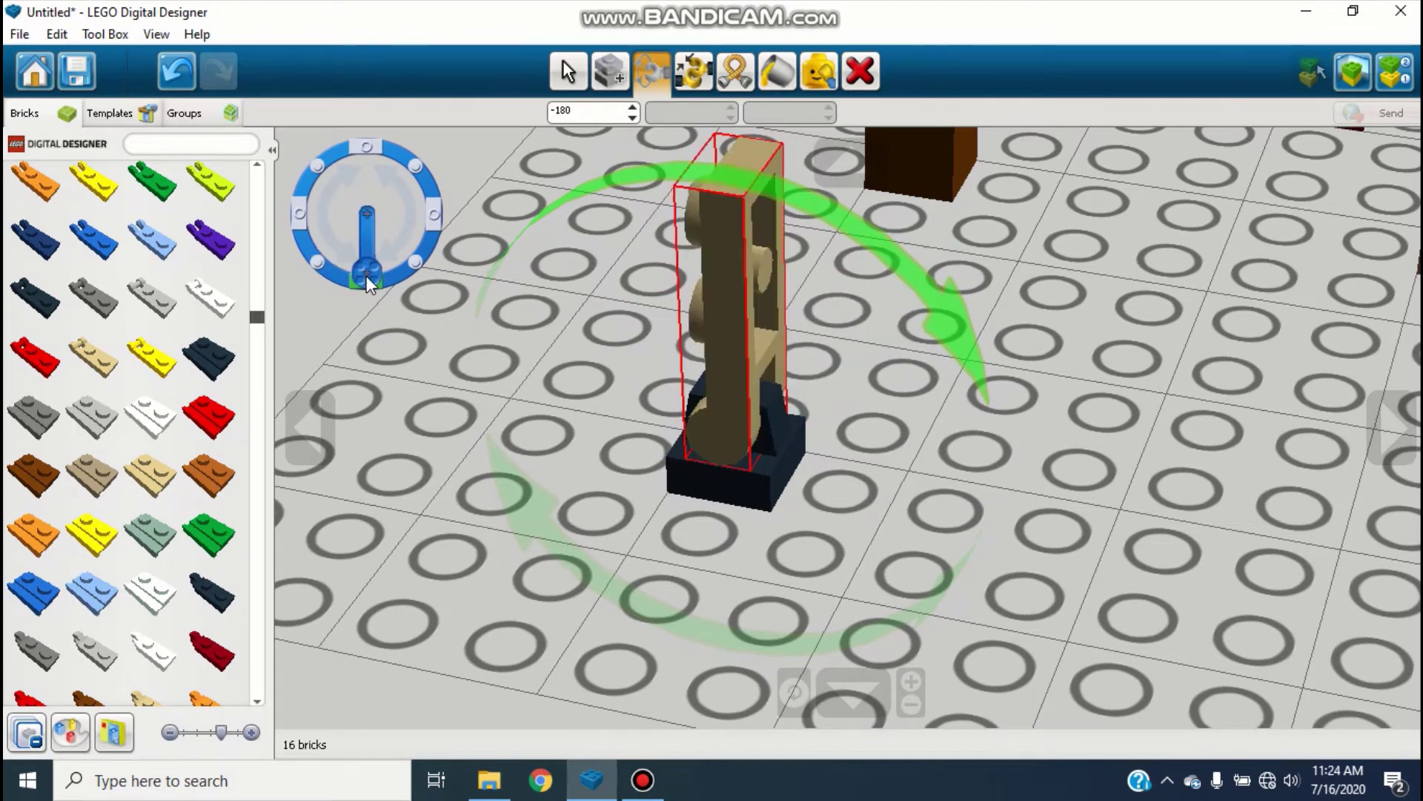
left_click(416, 263)
left_click(434, 216)
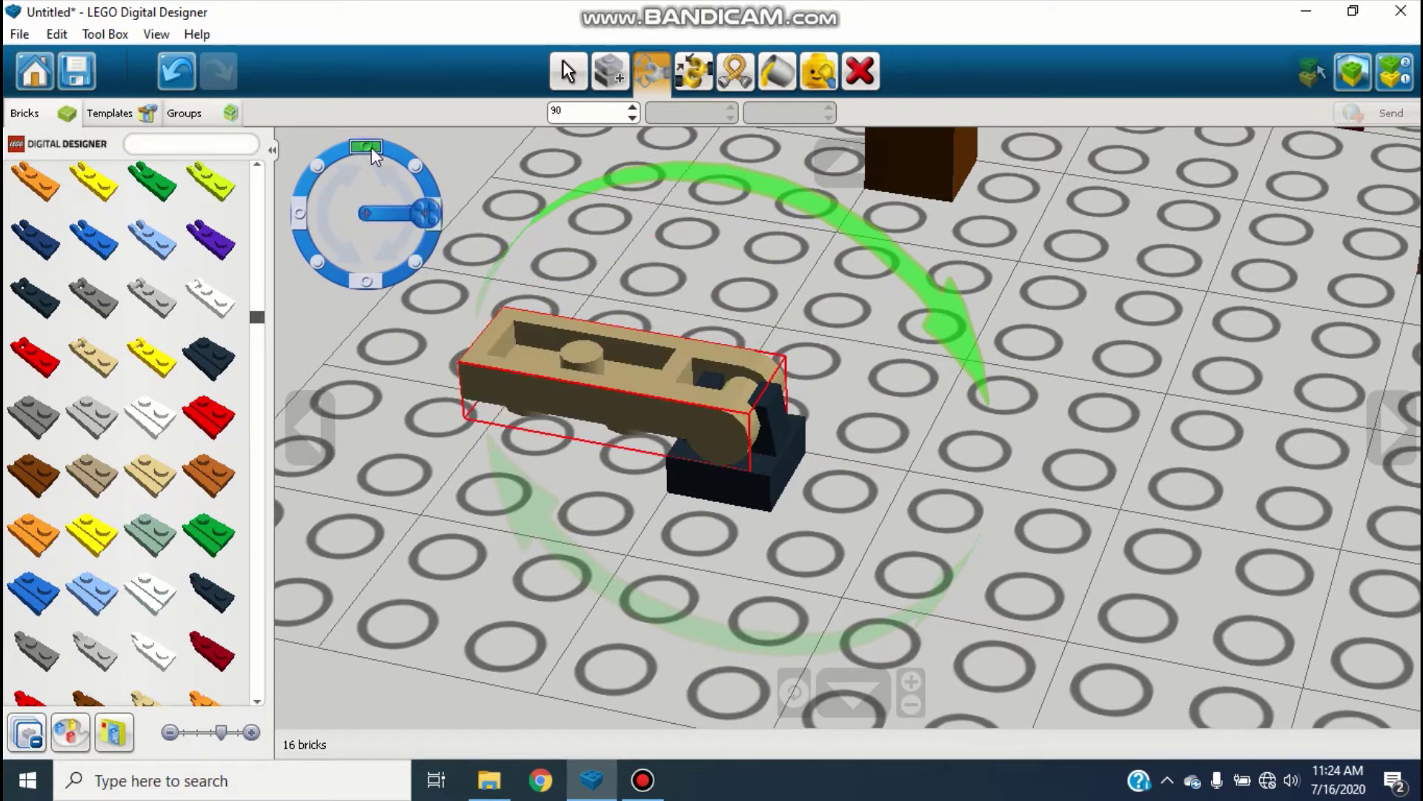
left_click_drag(427, 212, 402, 250)
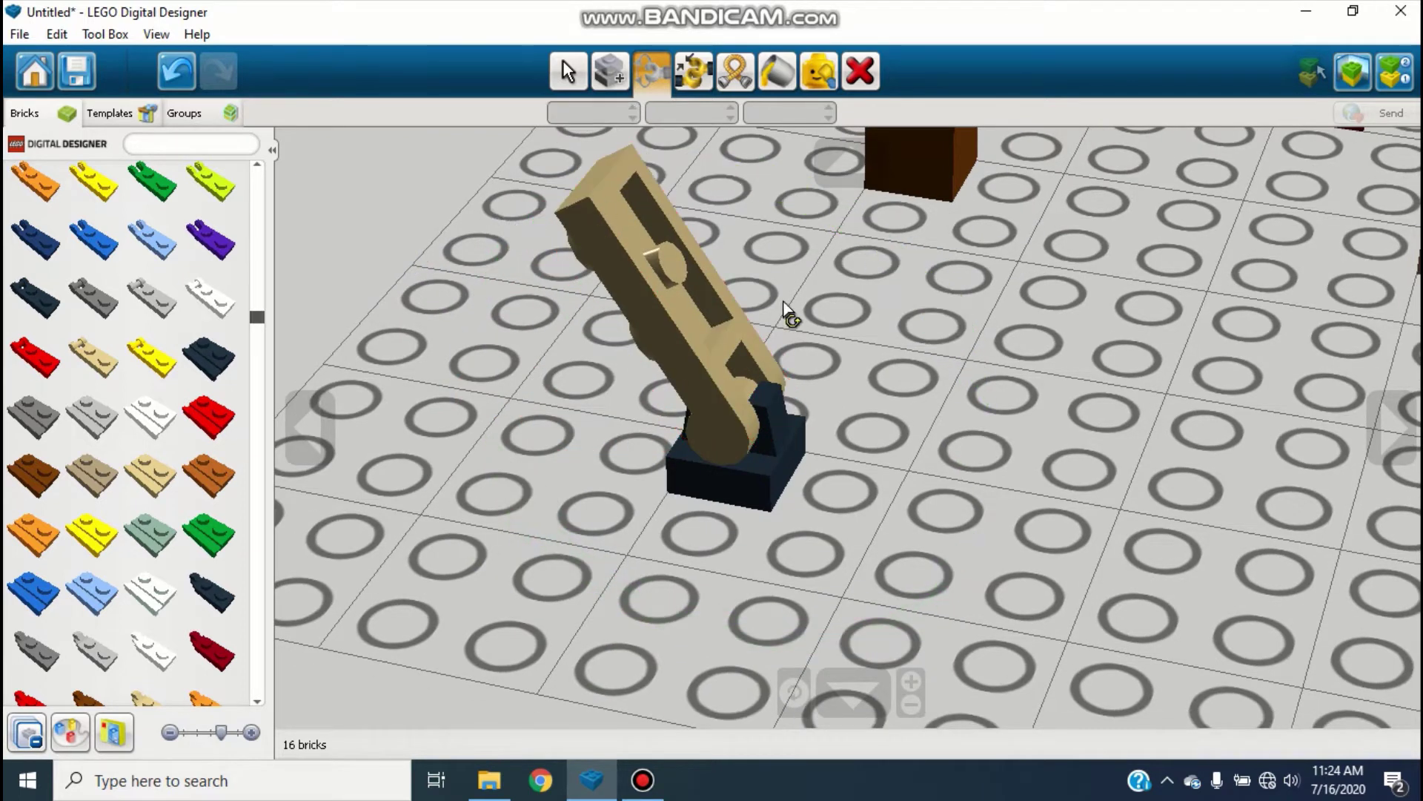
left_click_drag(396, 256, 369, 287)
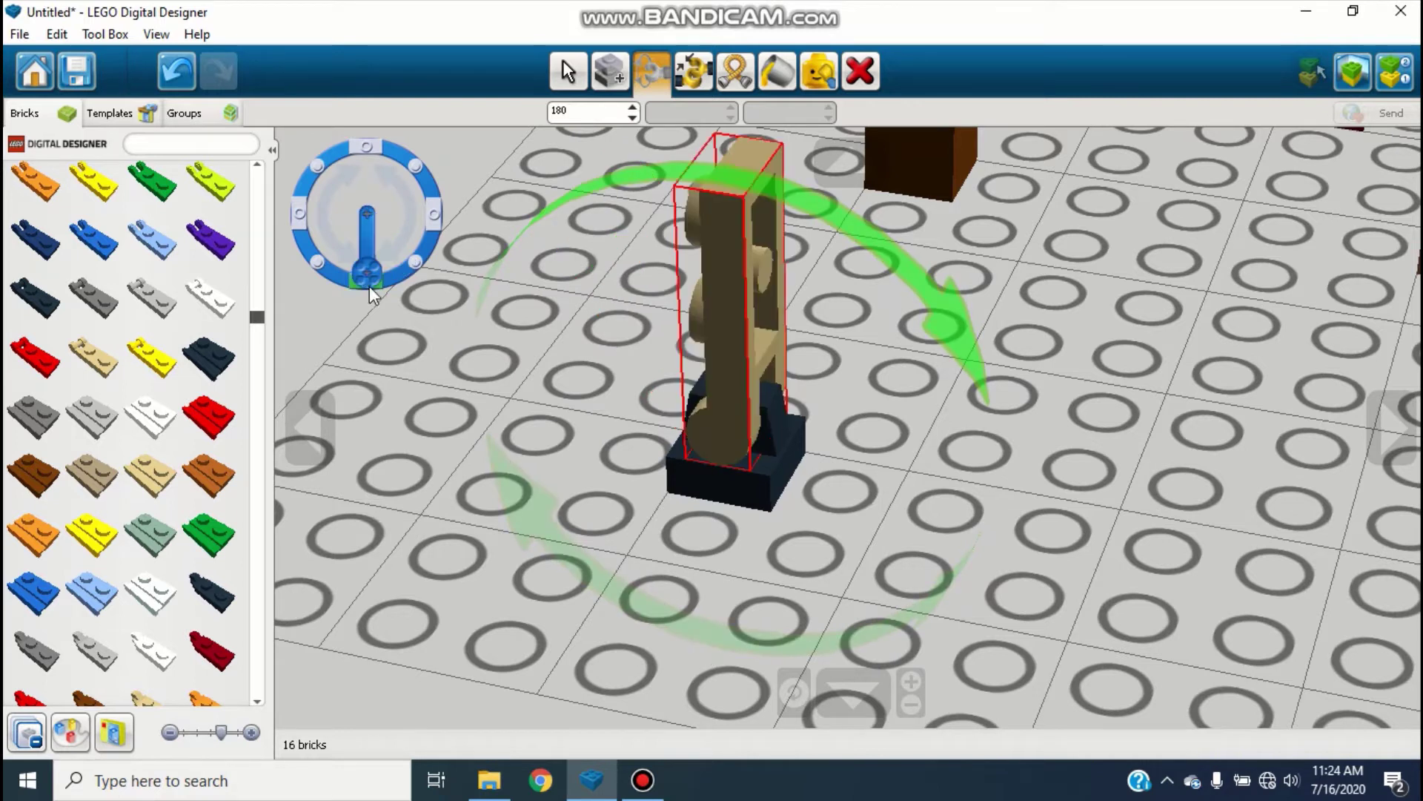
scroll(845, 301, "down", 5)
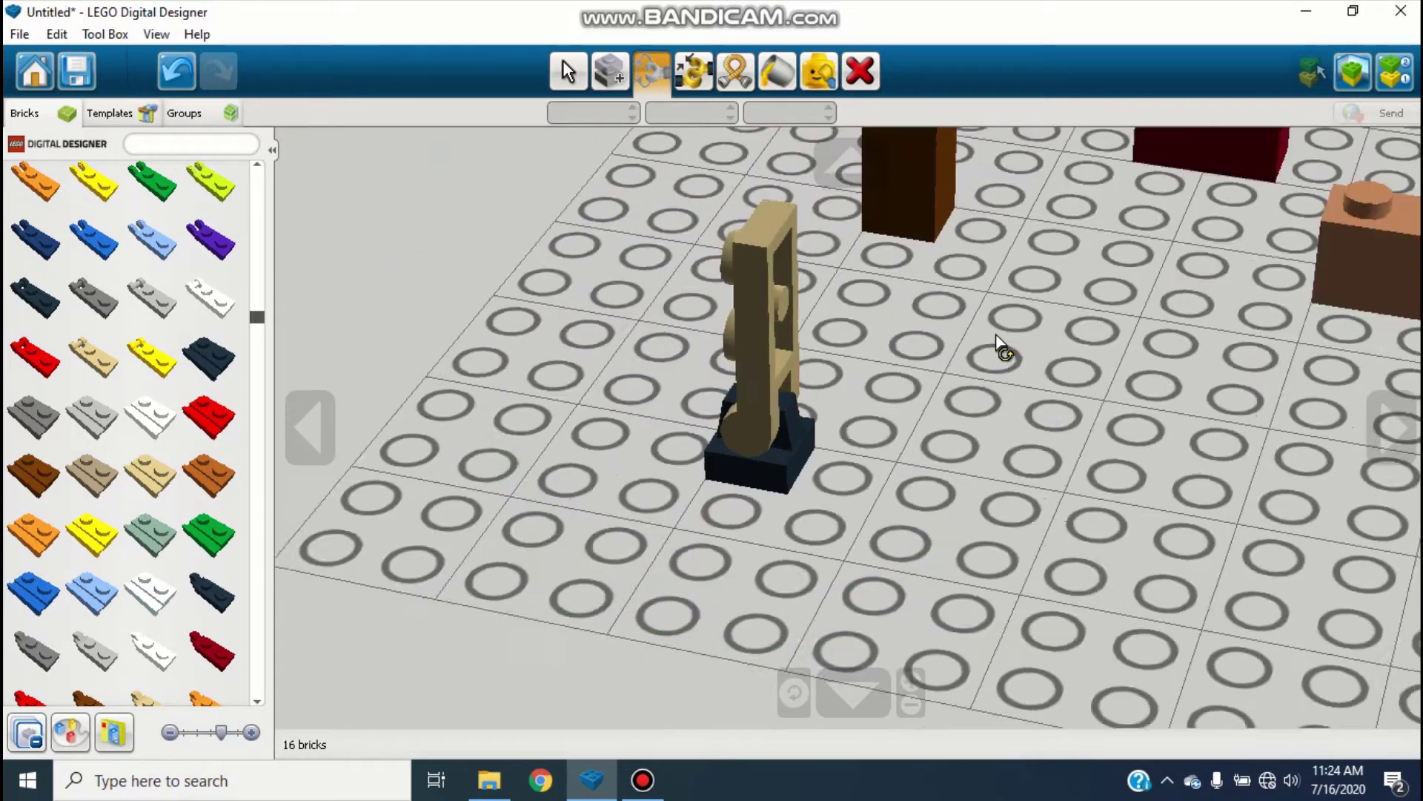
- Move the tan hinge plate off its dark holder to the right
left_click(569, 71)
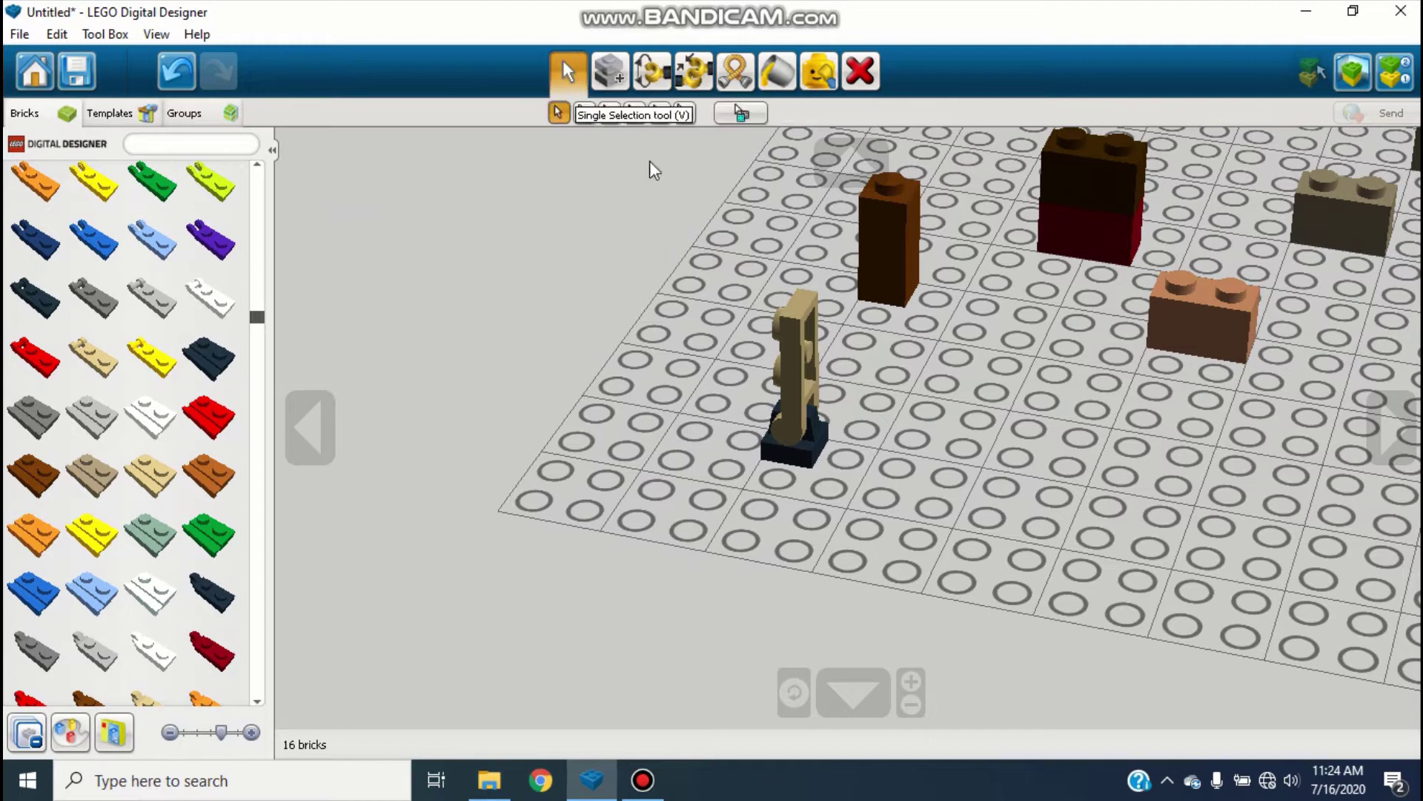
left_click(793, 342)
left_click_drag(826, 332, 891, 388)
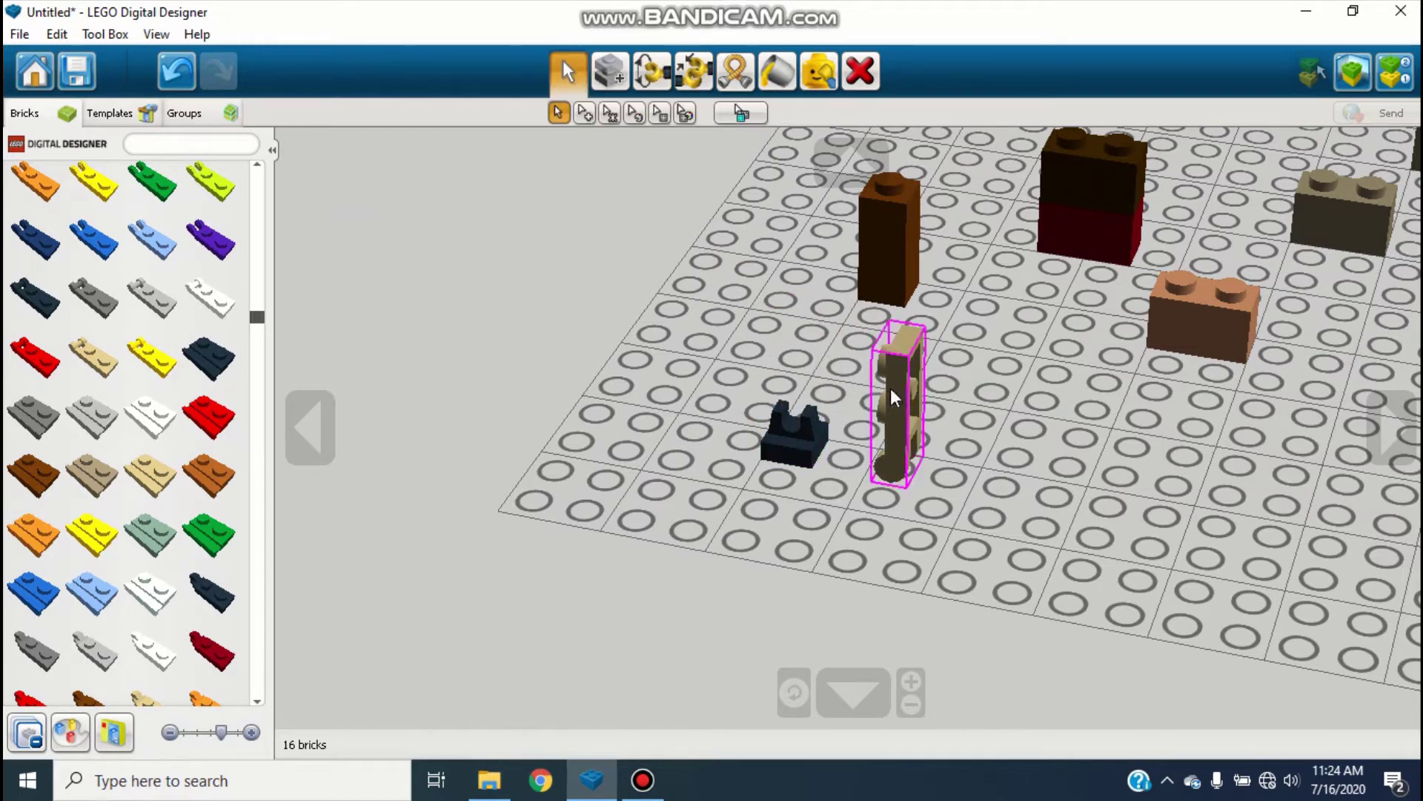
- From a higher view, swing the dark hinge plate to a new angle with the Hinge tool
left_click(698, 84)
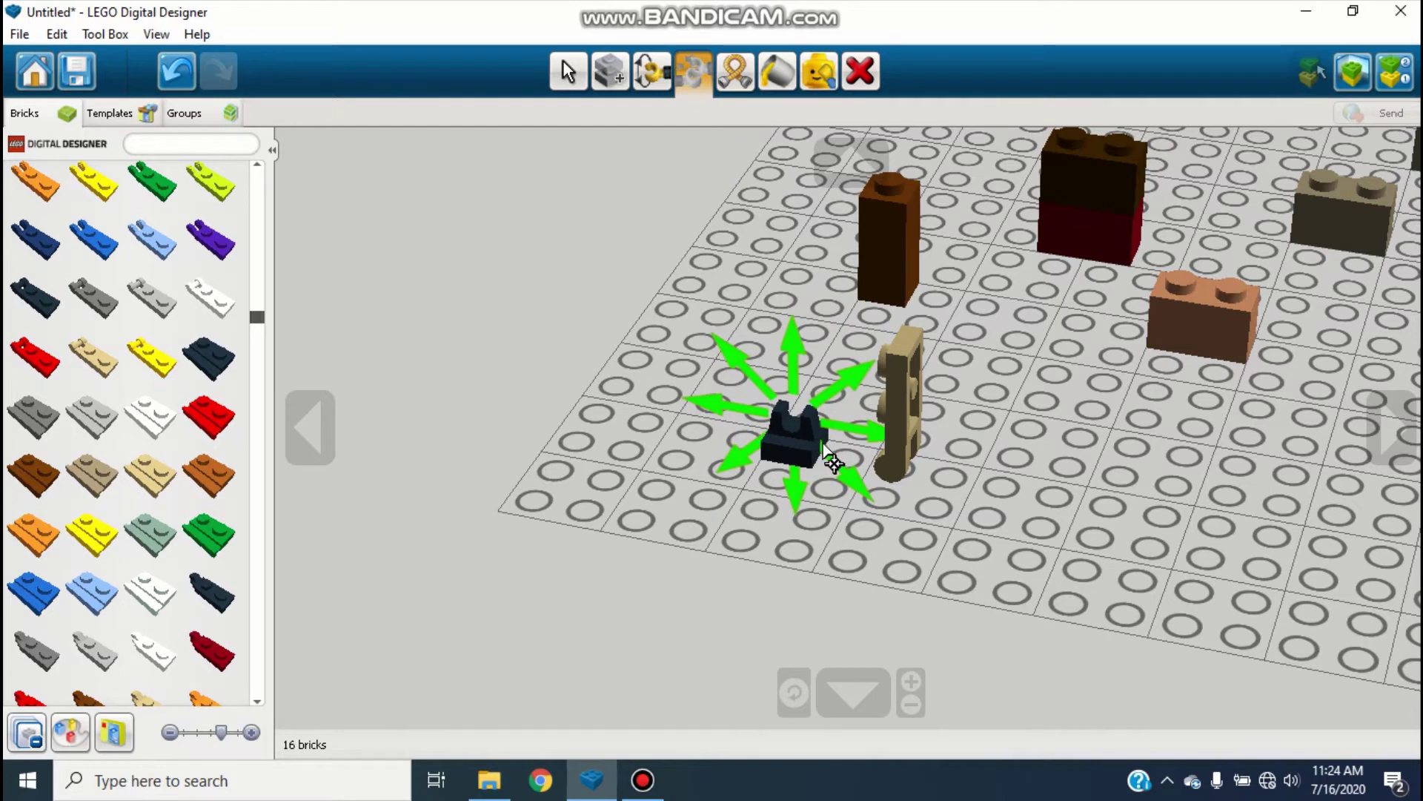
right_click_drag(891, 485, 763, 478)
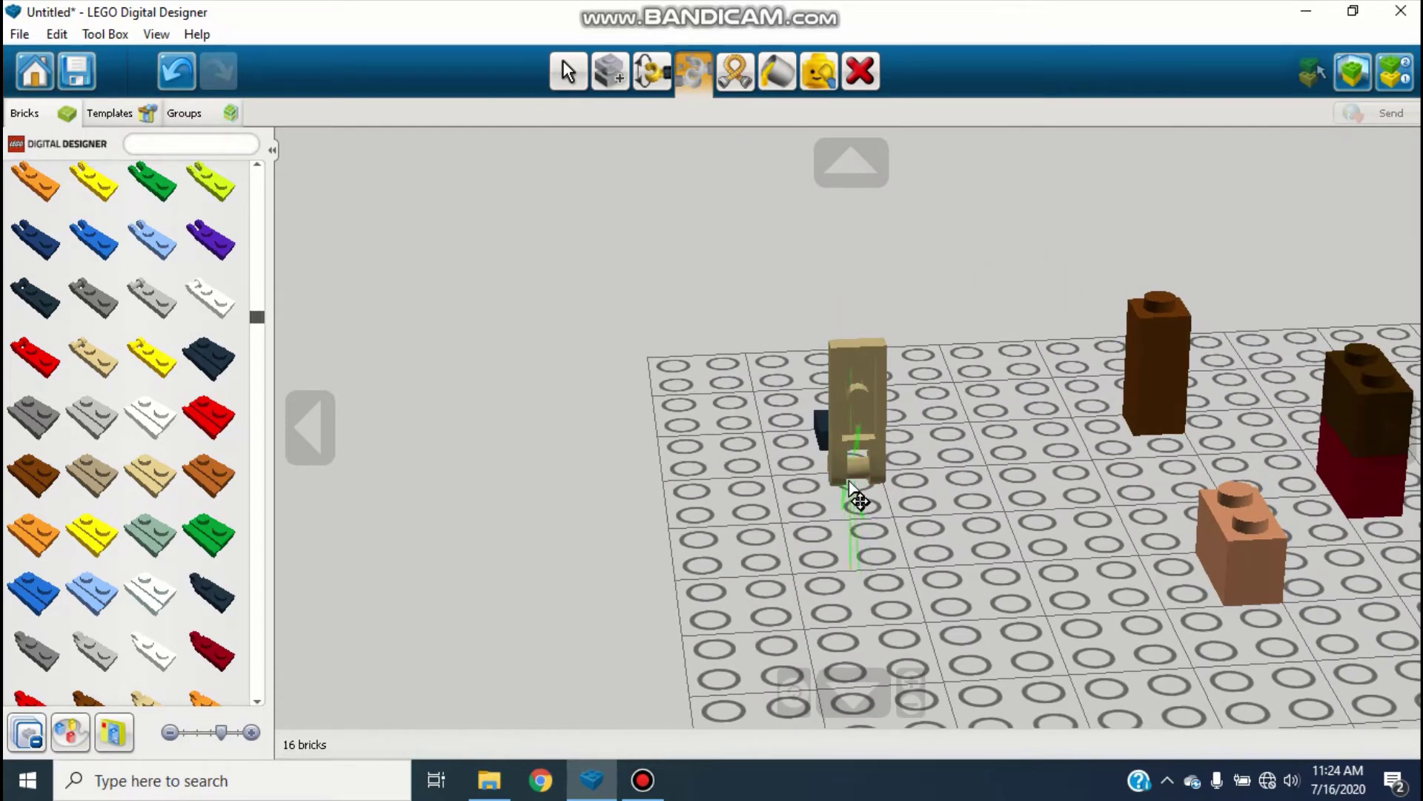
right_click_drag(869, 494, 820, 536)
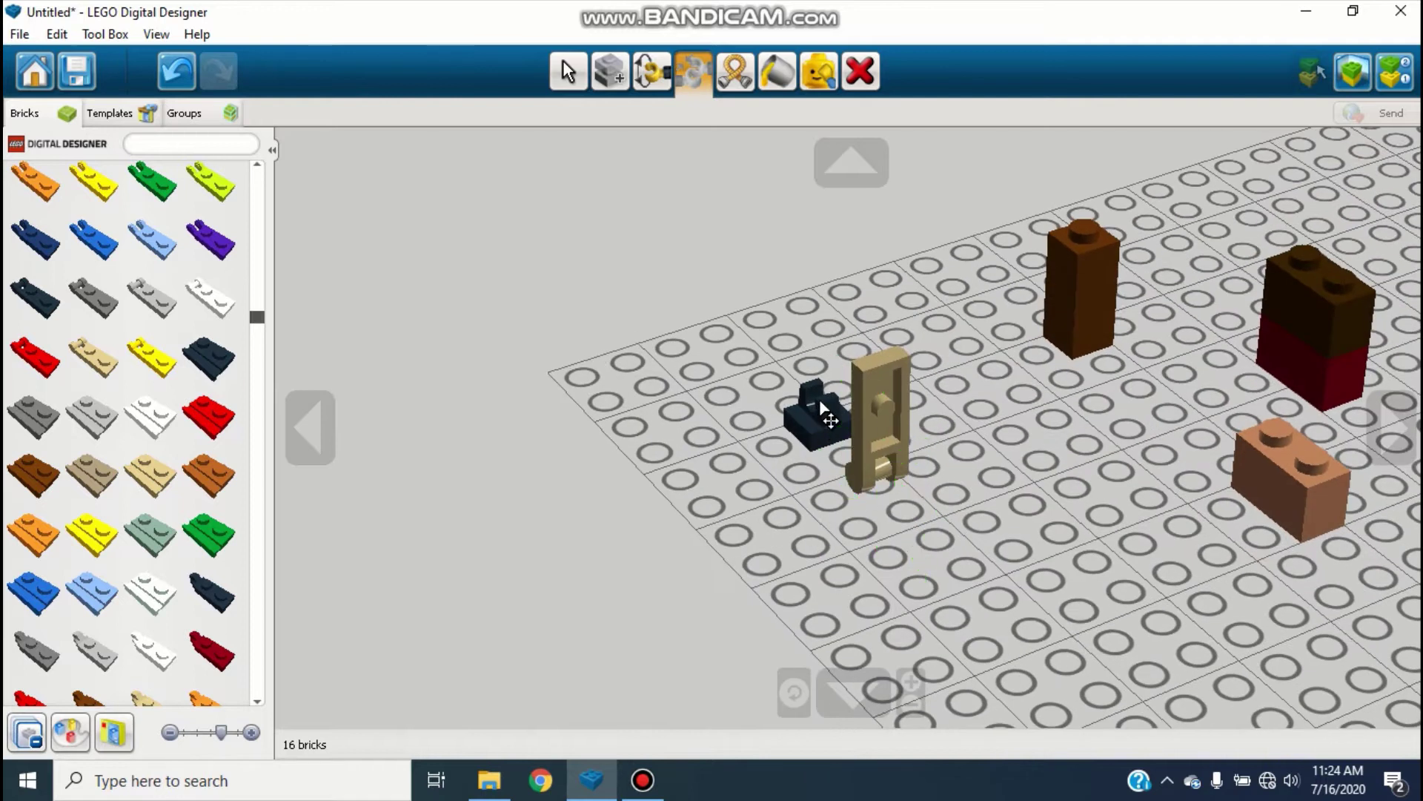
left_click_drag(830, 439, 832, 448)
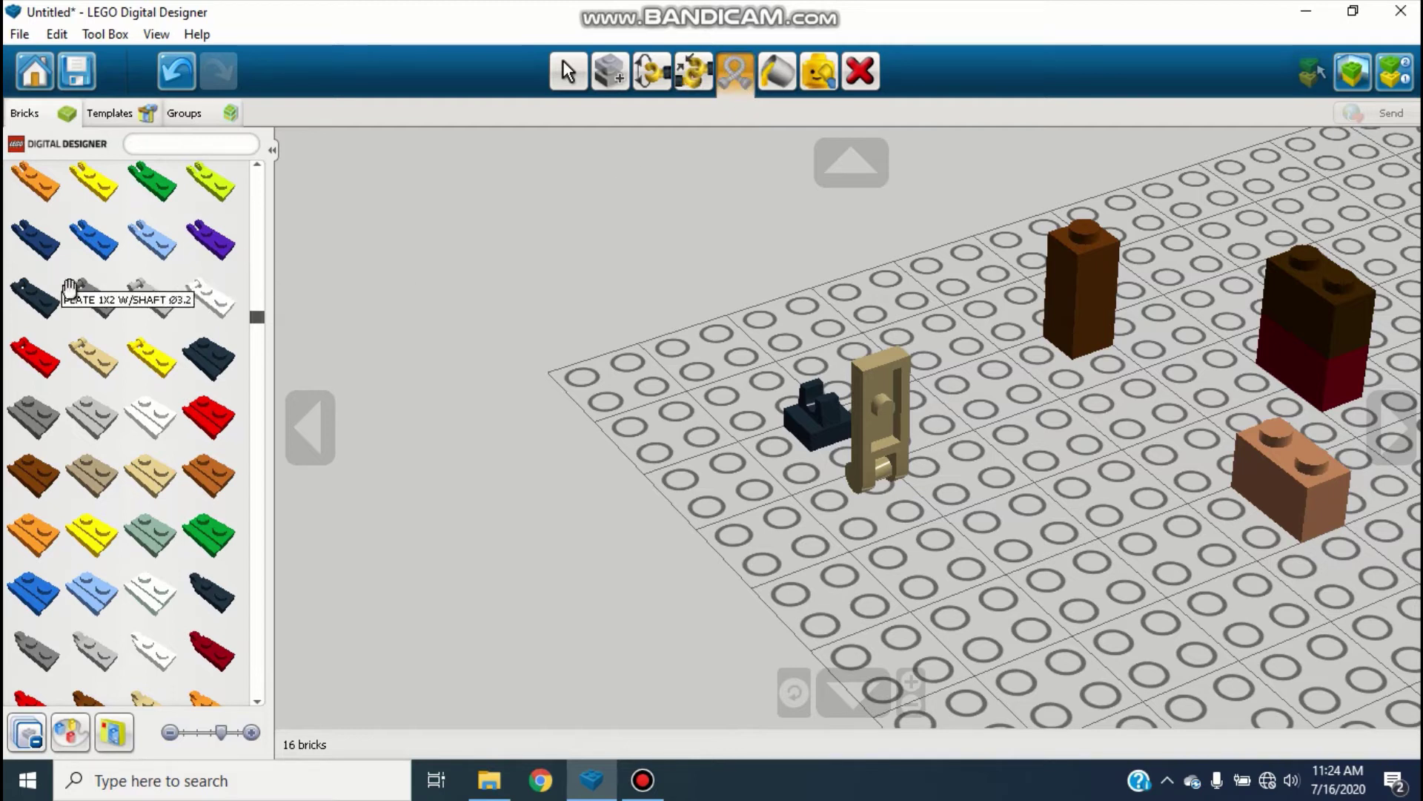
- Place a Chain 6M part from the tube and cable group on the baseplate
scroll(112, 297, "up", 5)
scroll(110, 334, "up", 10)
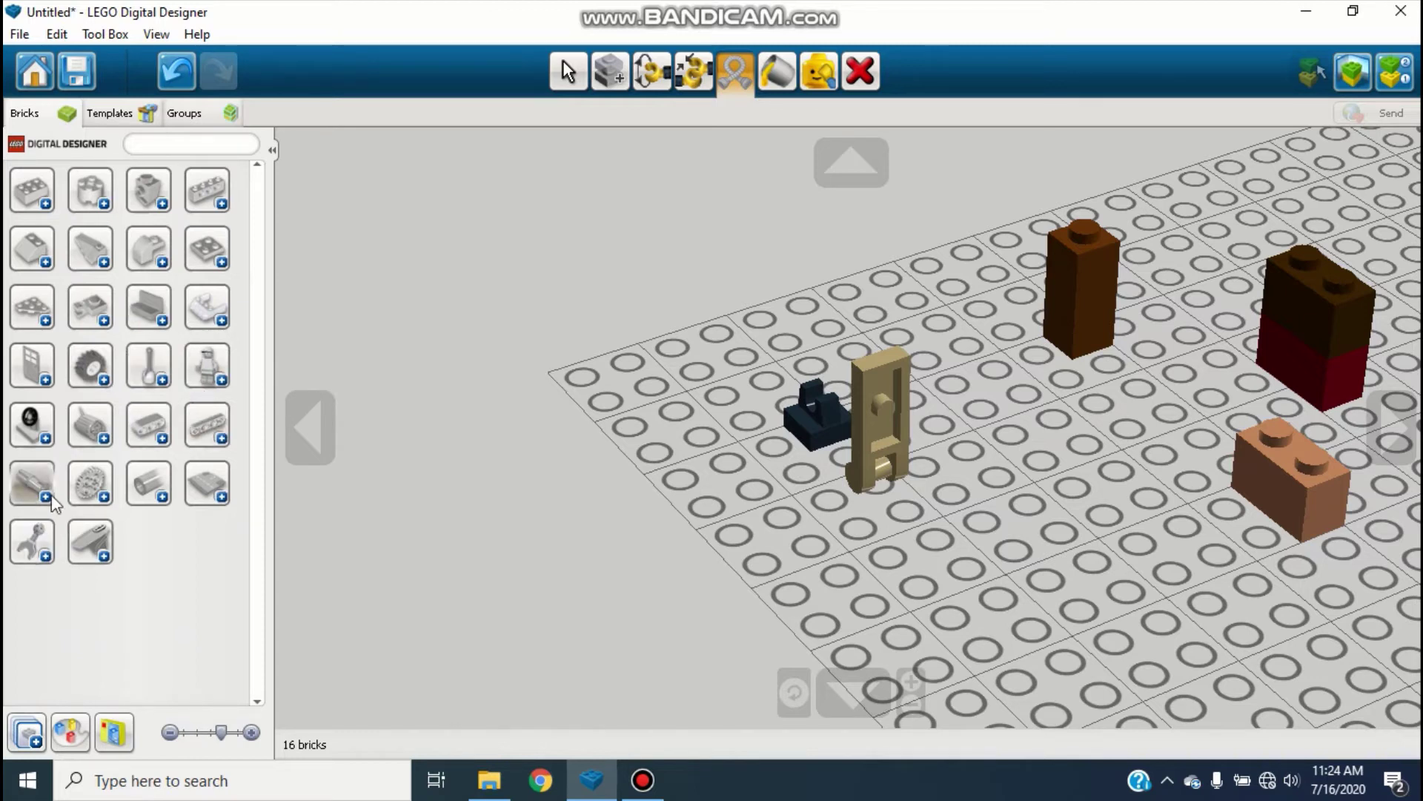
left_click(160, 482)
scroll(174, 478, "down", 3)
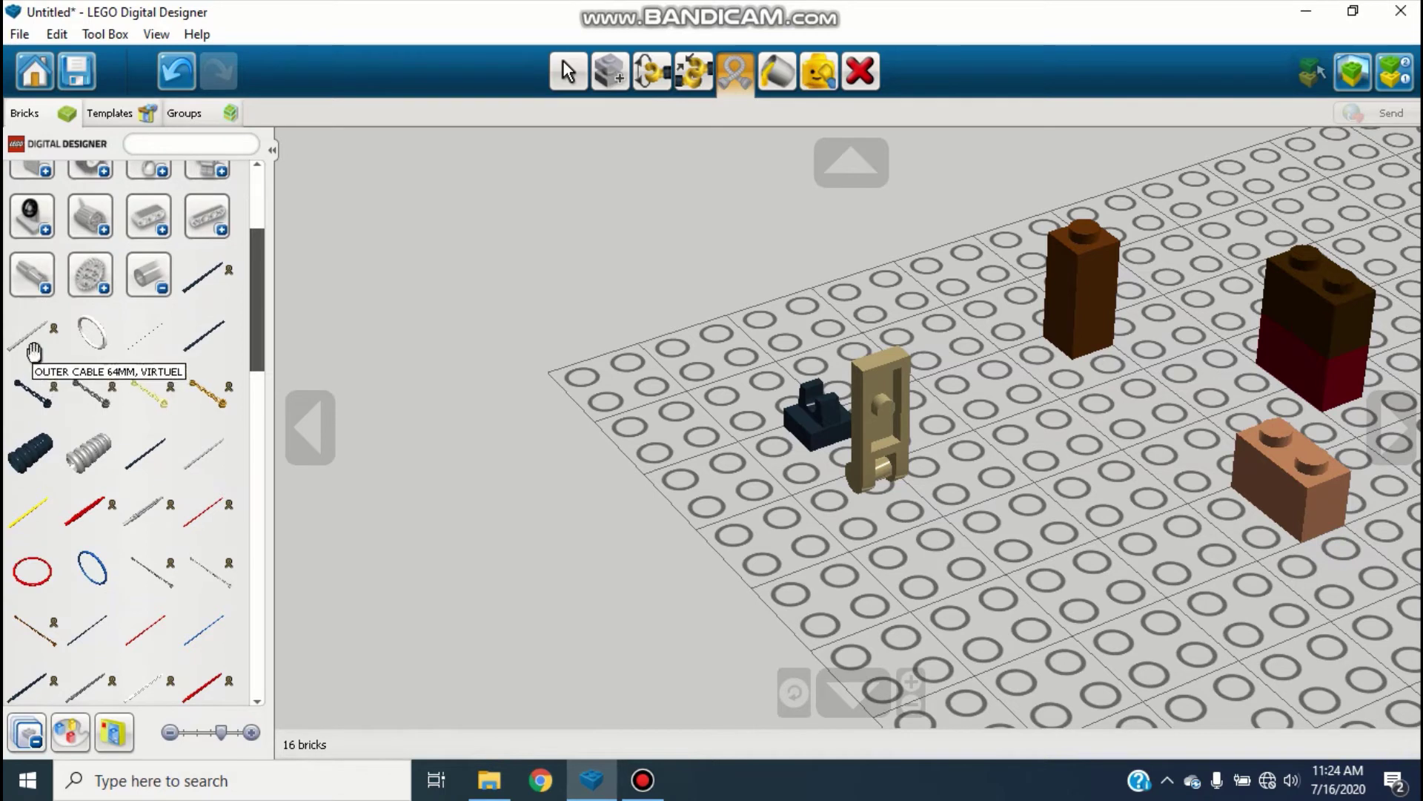
scroll(65, 363, "down", 1)
scroll(126, 337, "down", 1)
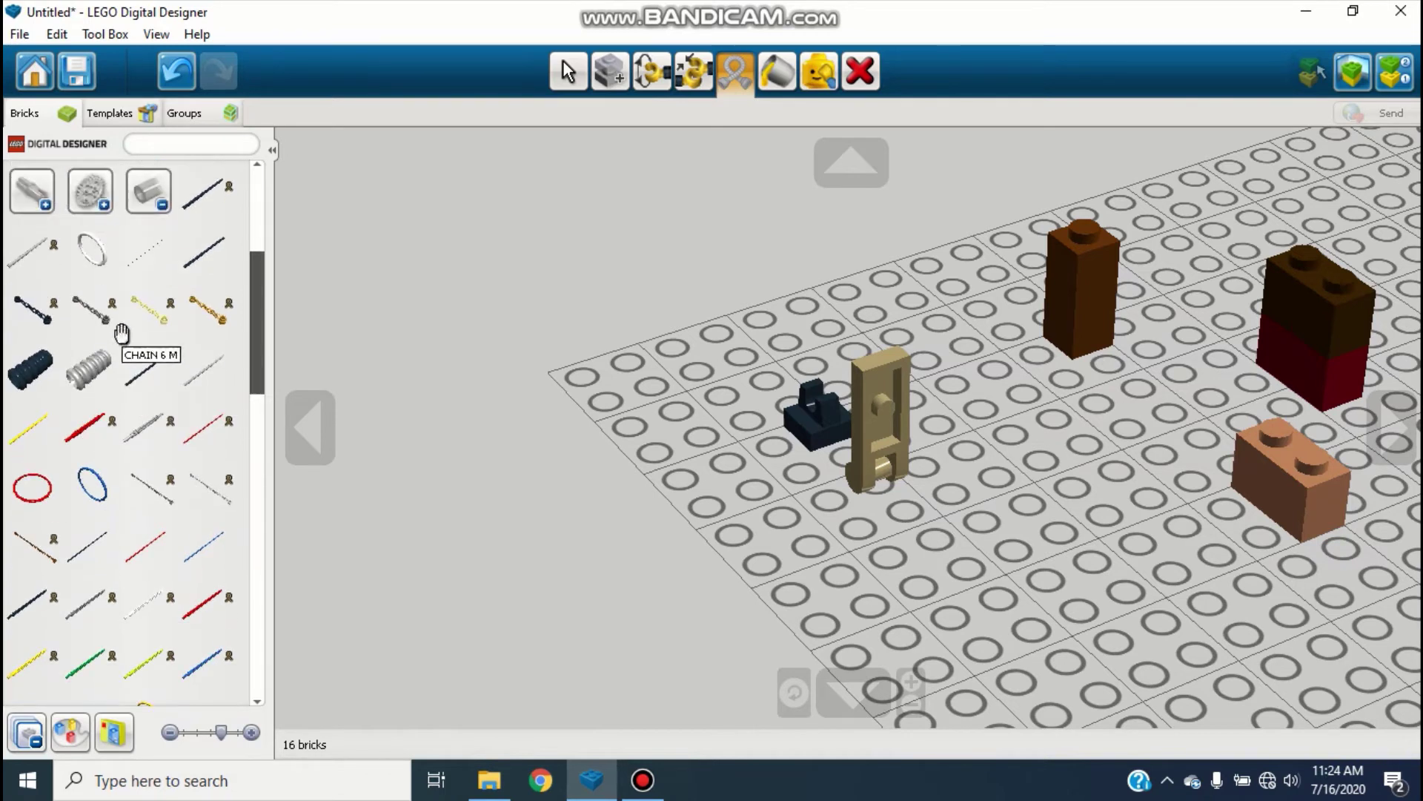
left_click(208, 363)
left_click(624, 417)
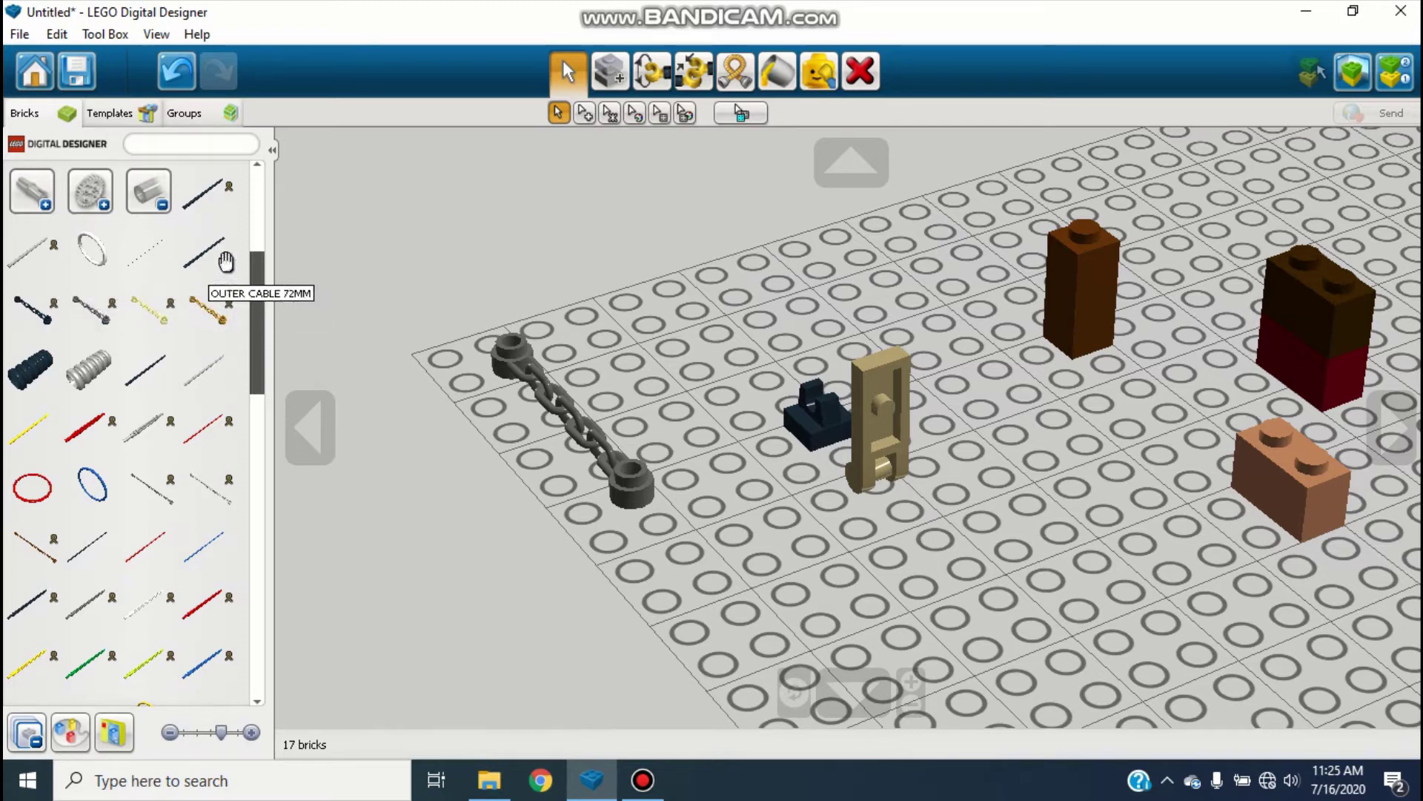
- Bend the chain with Hinge Align so one end stands upward
left_click(556, 428)
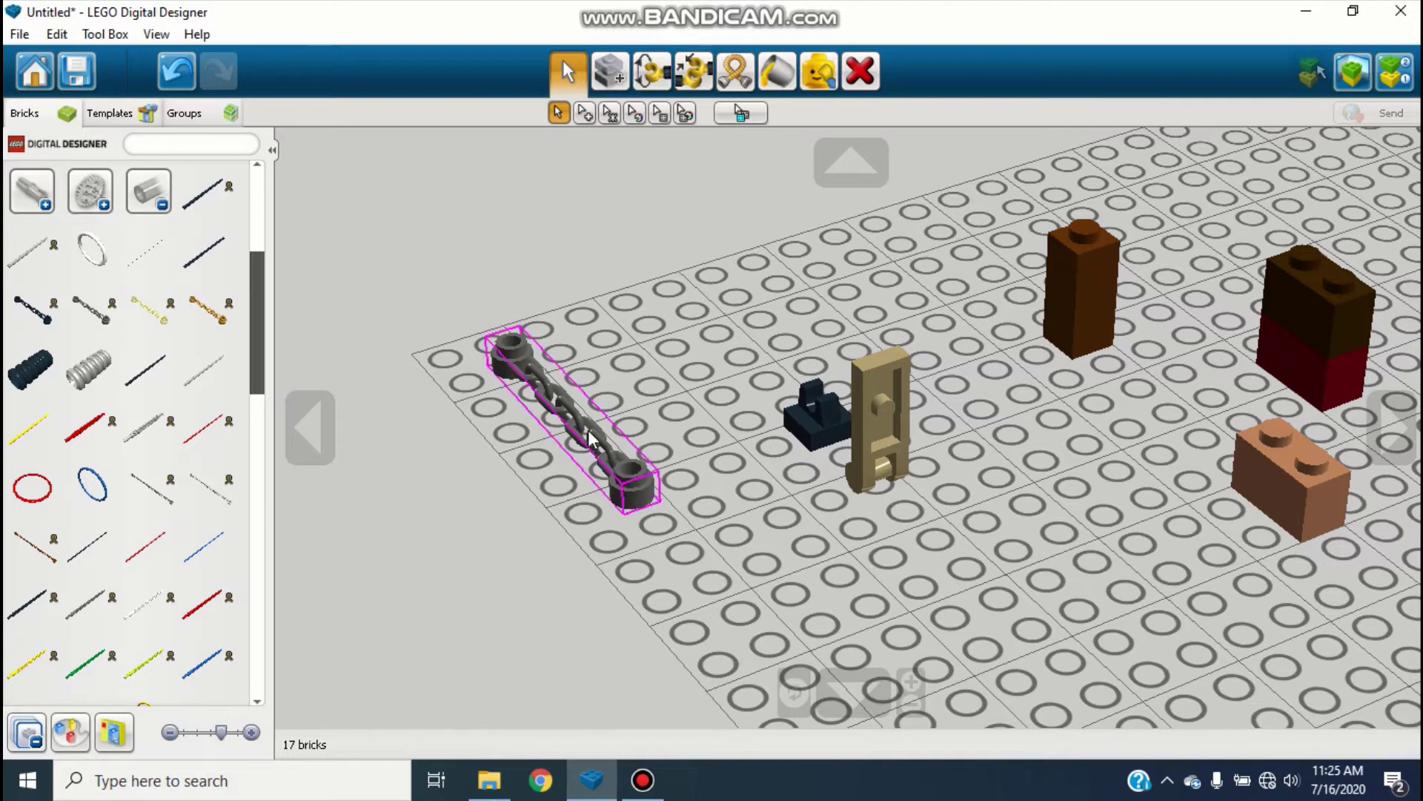
left_click(720, 78)
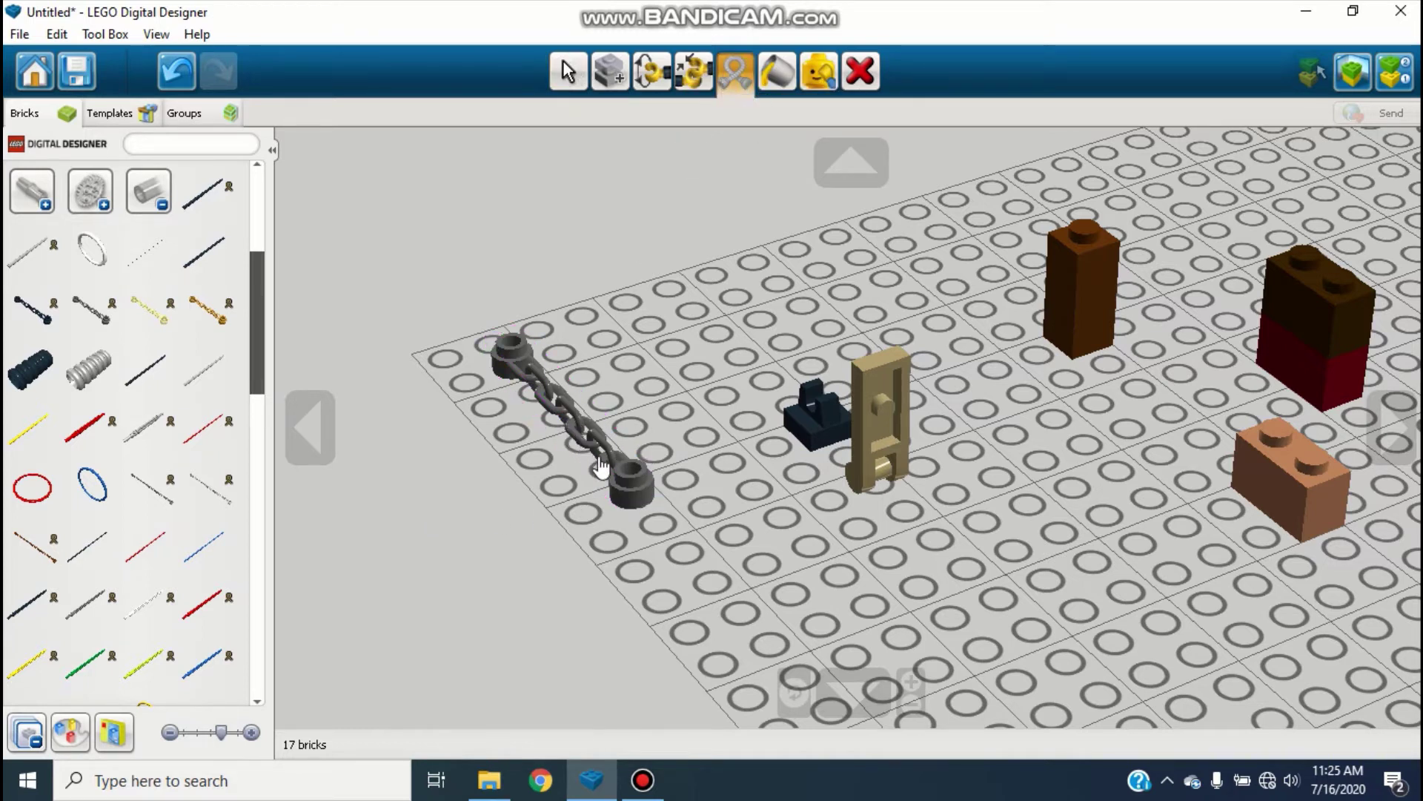
left_click_drag(602, 469, 493, 356)
- Drop a flex hose onto the baseplate and frame the view around it
scroll(199, 474, "down", 12)
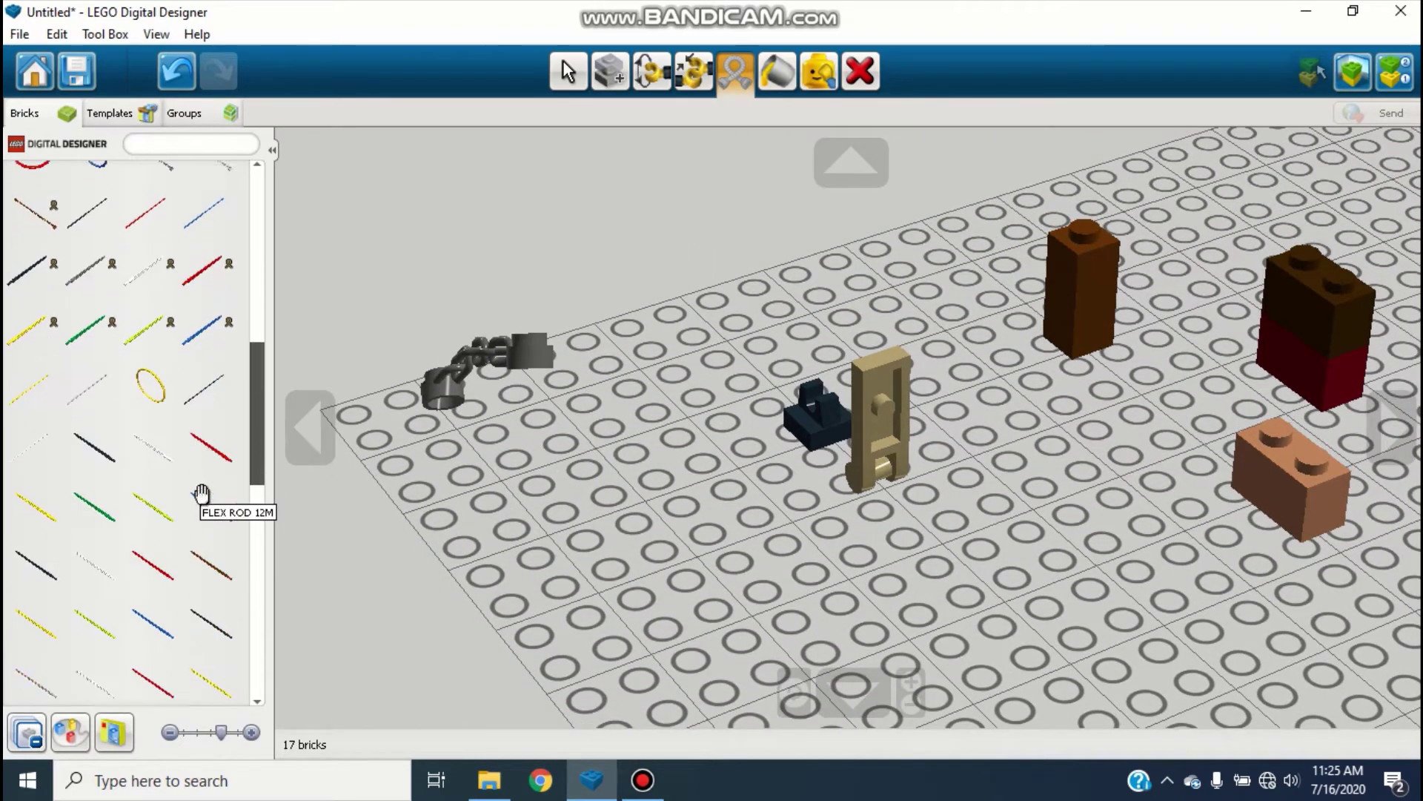
left_click(111, 351)
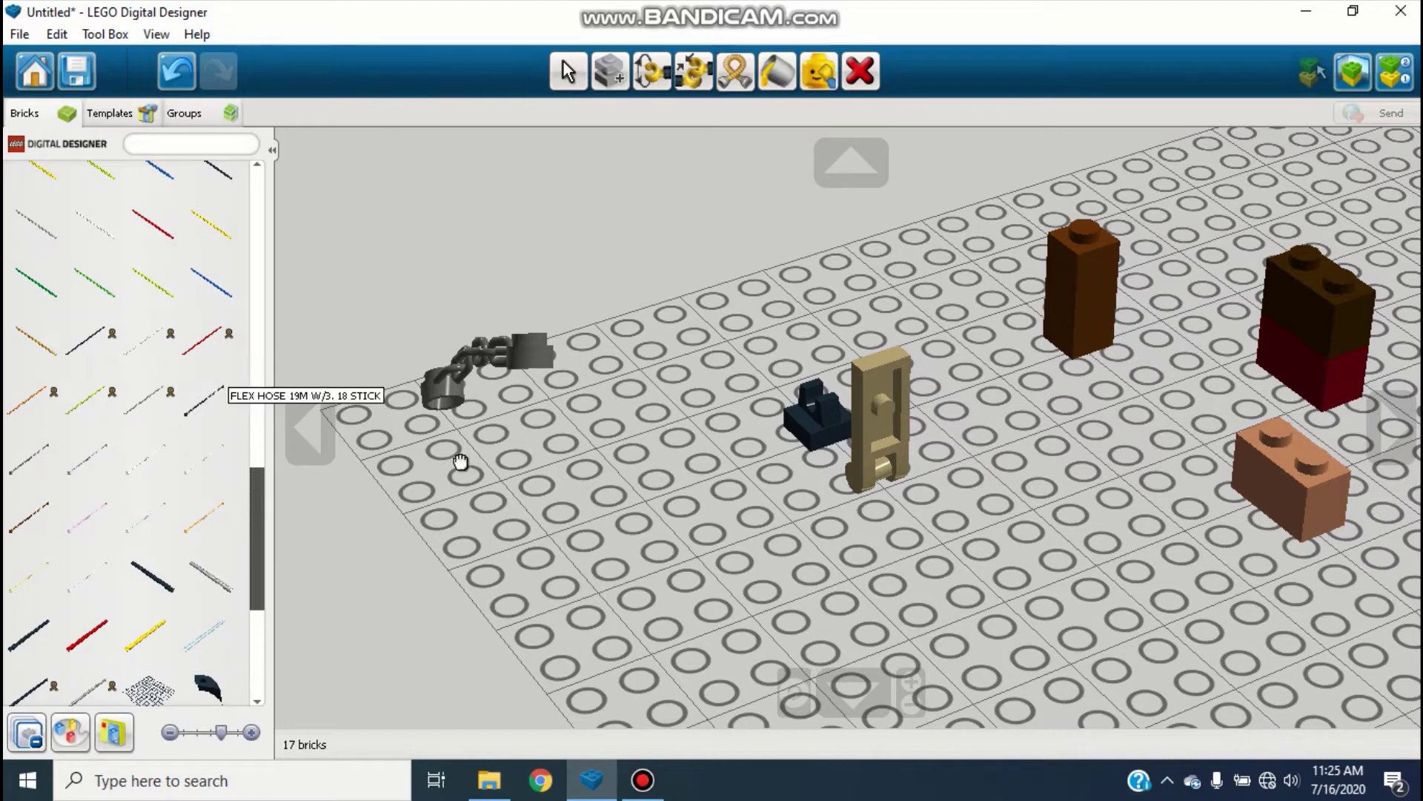
scroll(604, 444, "down", 3)
left_click(555, 286)
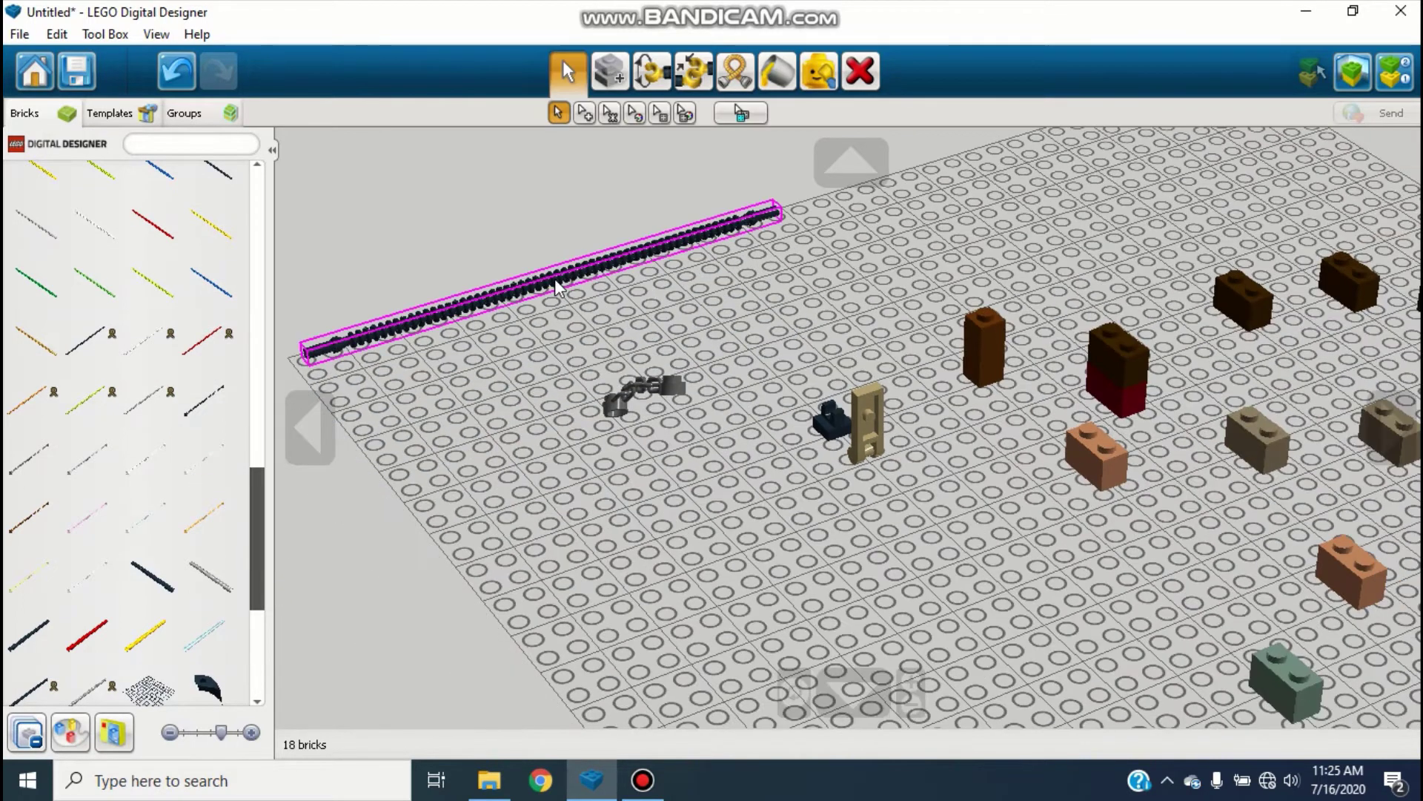
right_click_drag(556, 286, 989, 527)
right_click_drag(795, 495, 767, 319)
- Bend the flex hose into S and V curves with the Flex tool
left_click(744, 83)
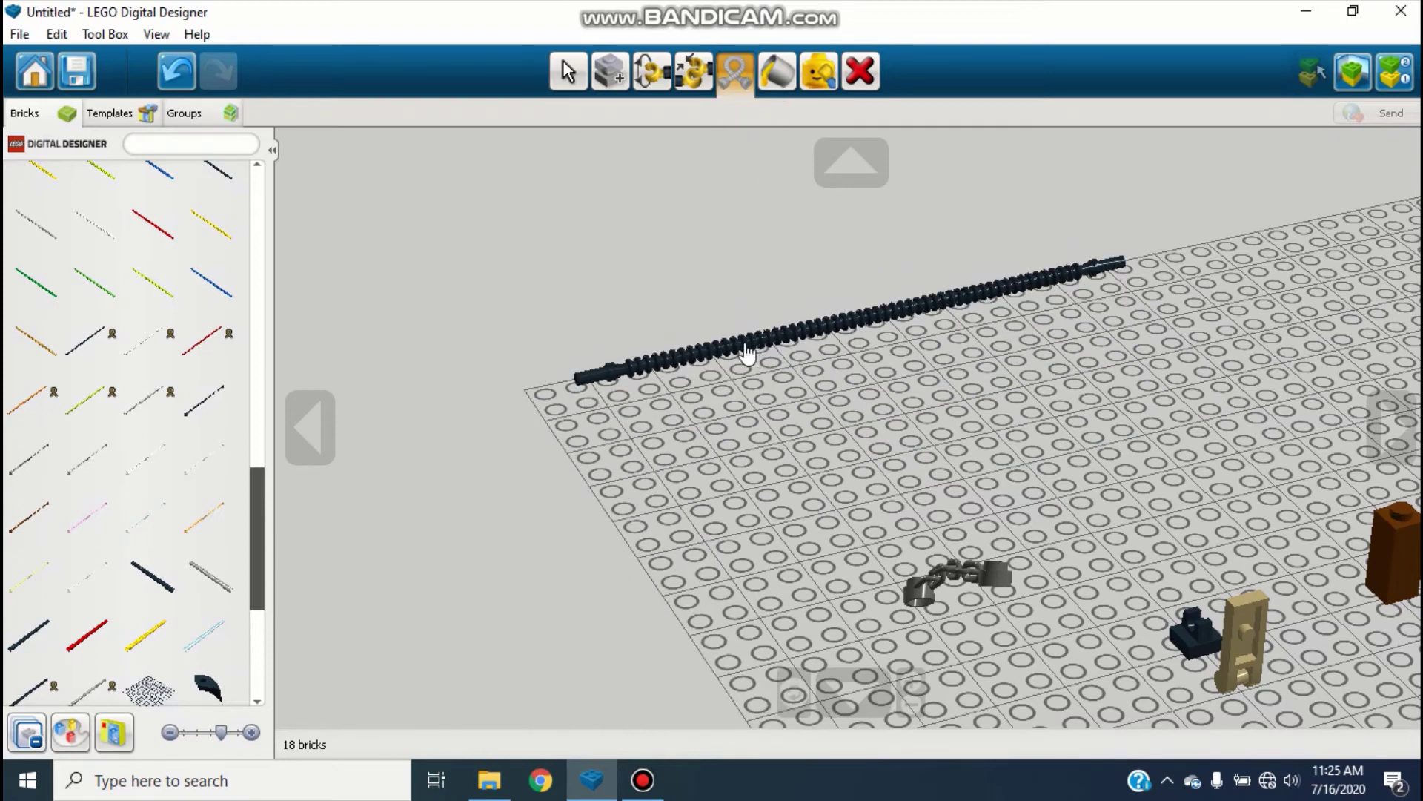
left_click_drag(746, 354, 973, 295)
left_click_drag(911, 446, 1151, 248)
right_click_drag(1090, 232, 1011, 530)
mouse_move(1011, 531)
left_mouse_down()
mouse_move(994, 515)
mouse_move(1023, 514)
left_mouse_up()
right_click_drag(759, 452, 738, 302)
- Delete the flex hose and the chain, then orbit to view all bricks
left_click(569, 55)
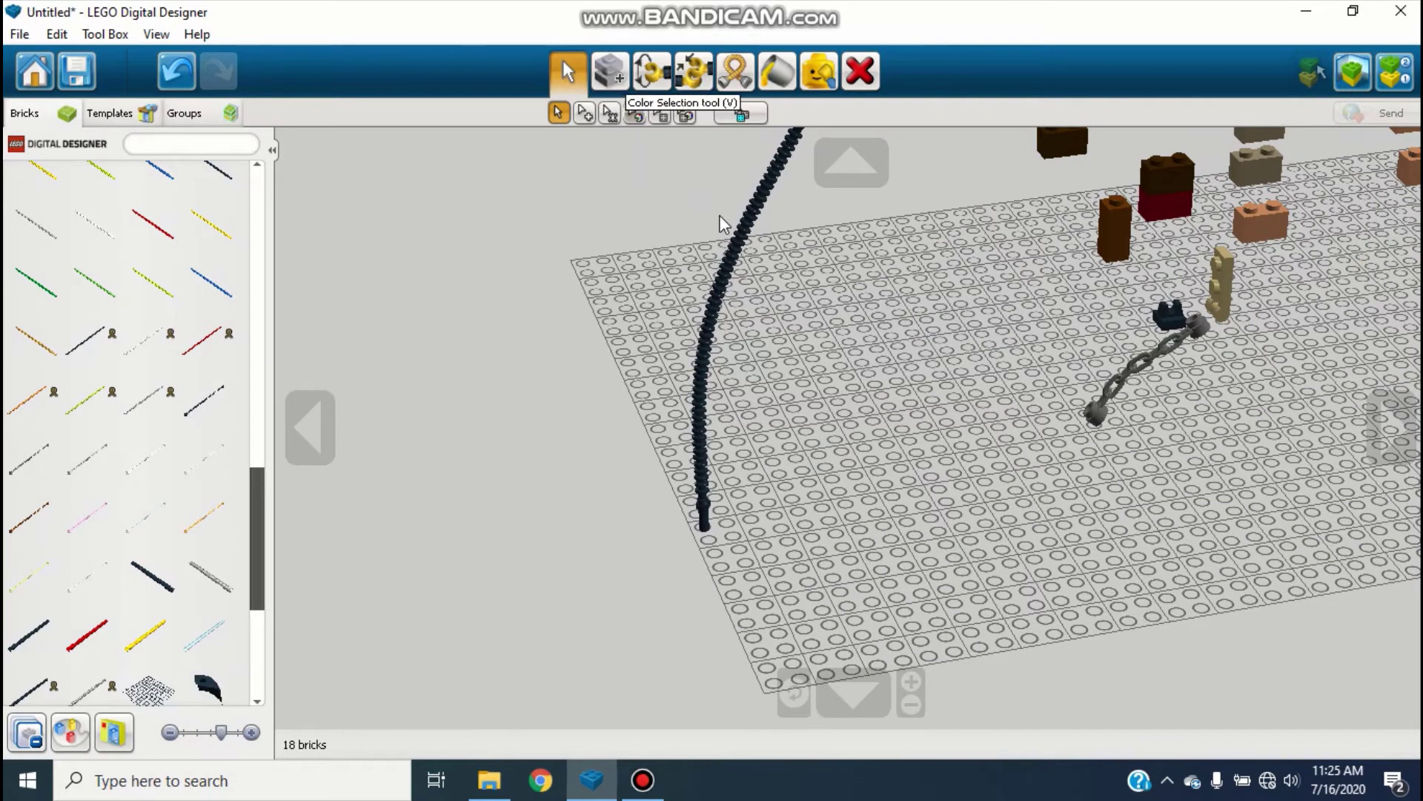
mouse_move(739, 257)
left_mouse_down()
mouse_move(748, 271)
mouse_move(728, 246)
left_mouse_up()
key("v")
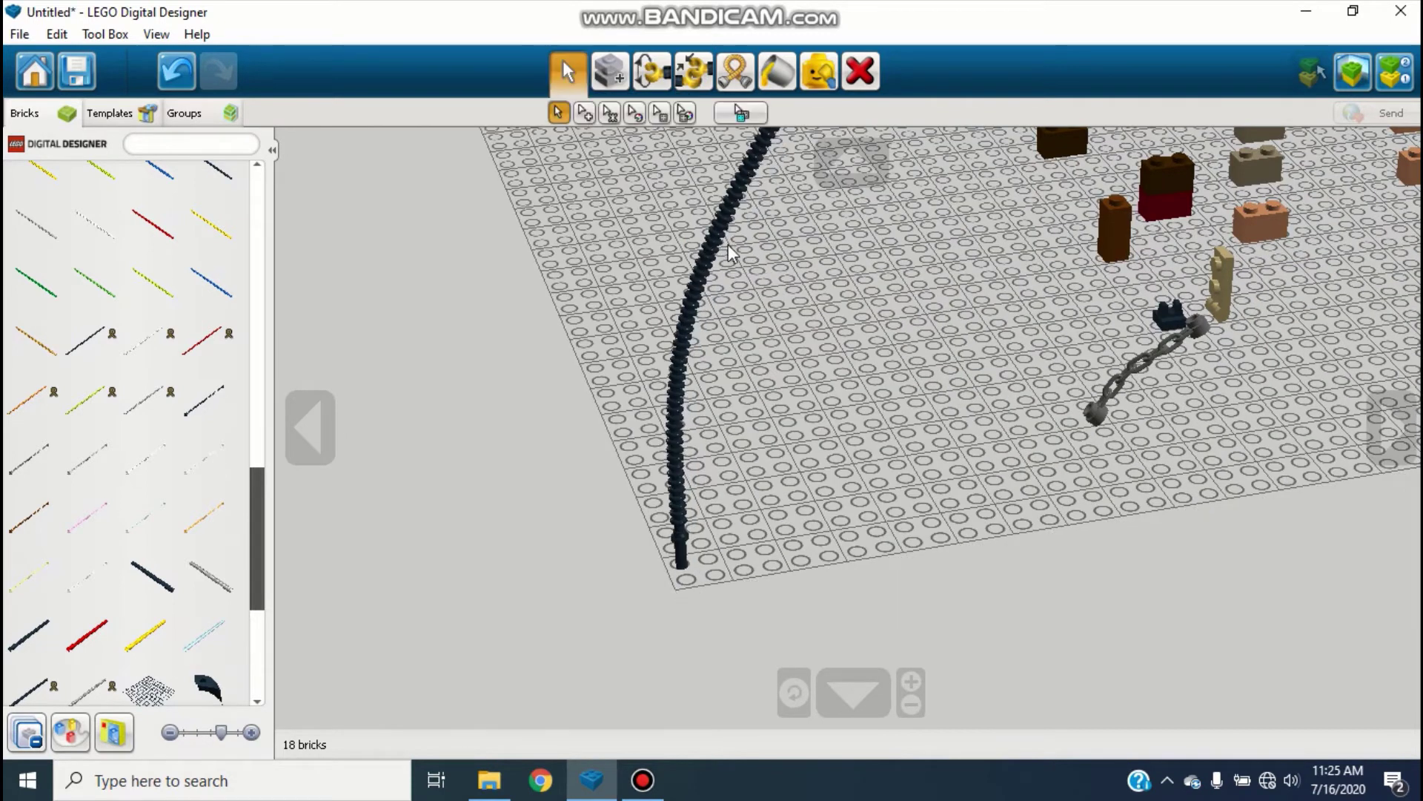
left_click(719, 250)
key("Delete")
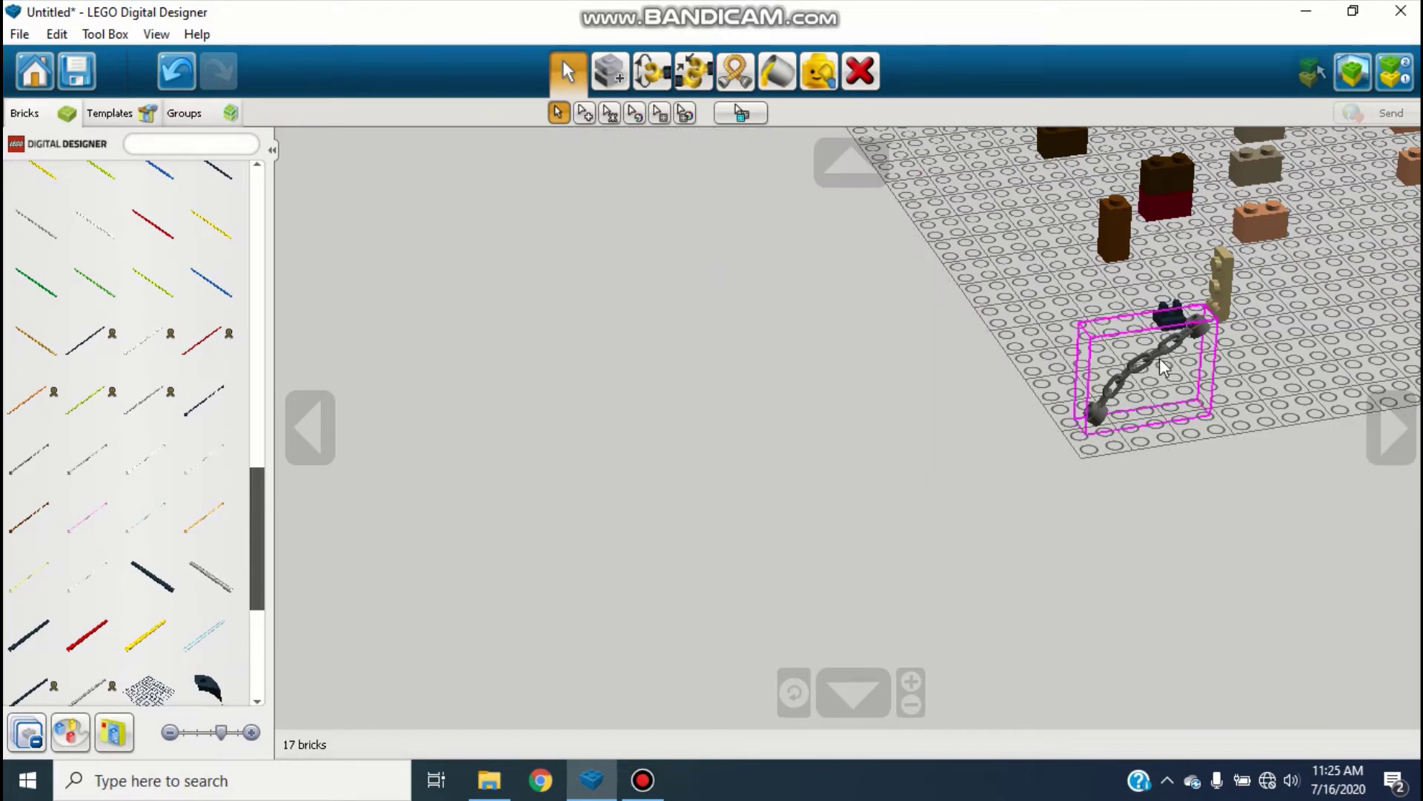
left_click(1136, 369)
key("Delete")
right_click_drag(1184, 386, 840, 189)
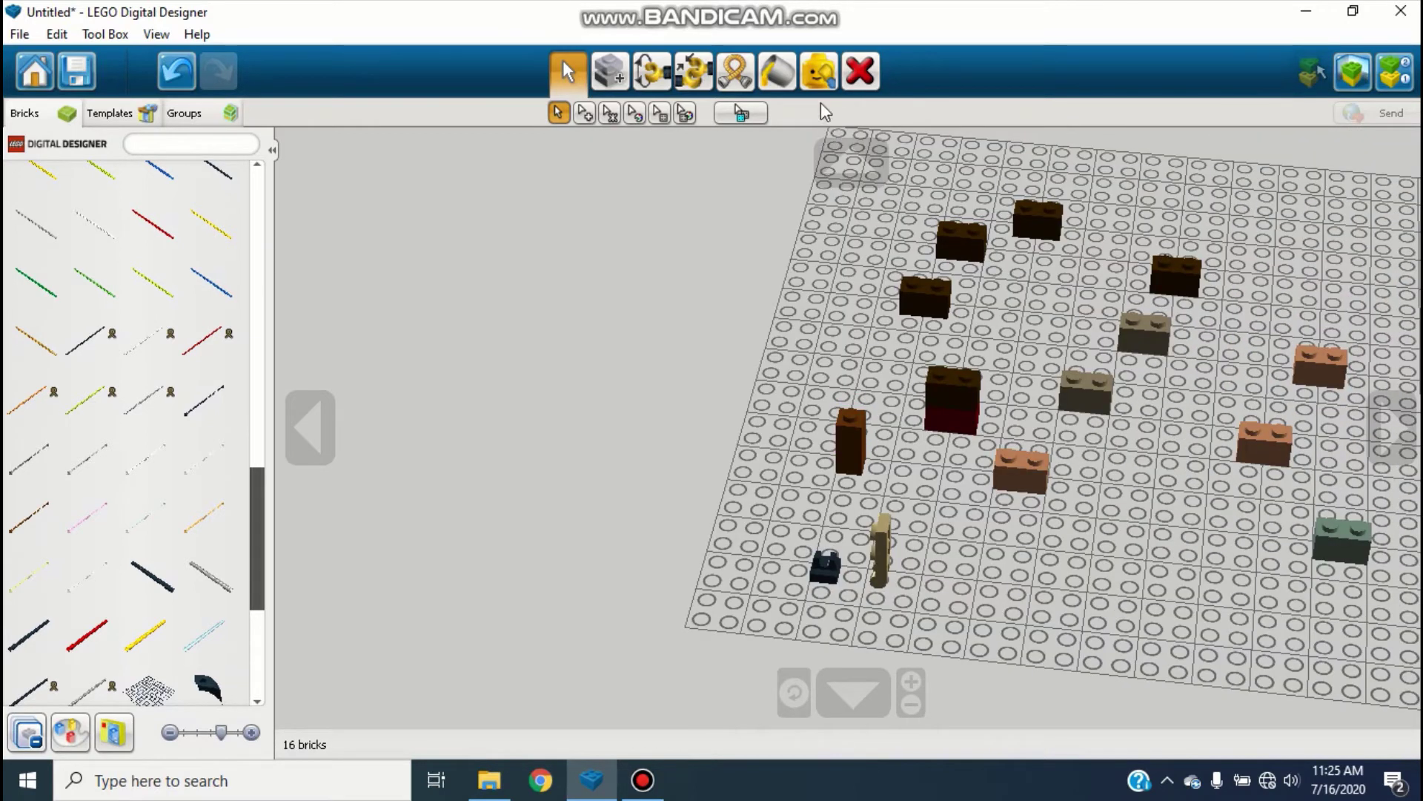
left_click(818, 73)
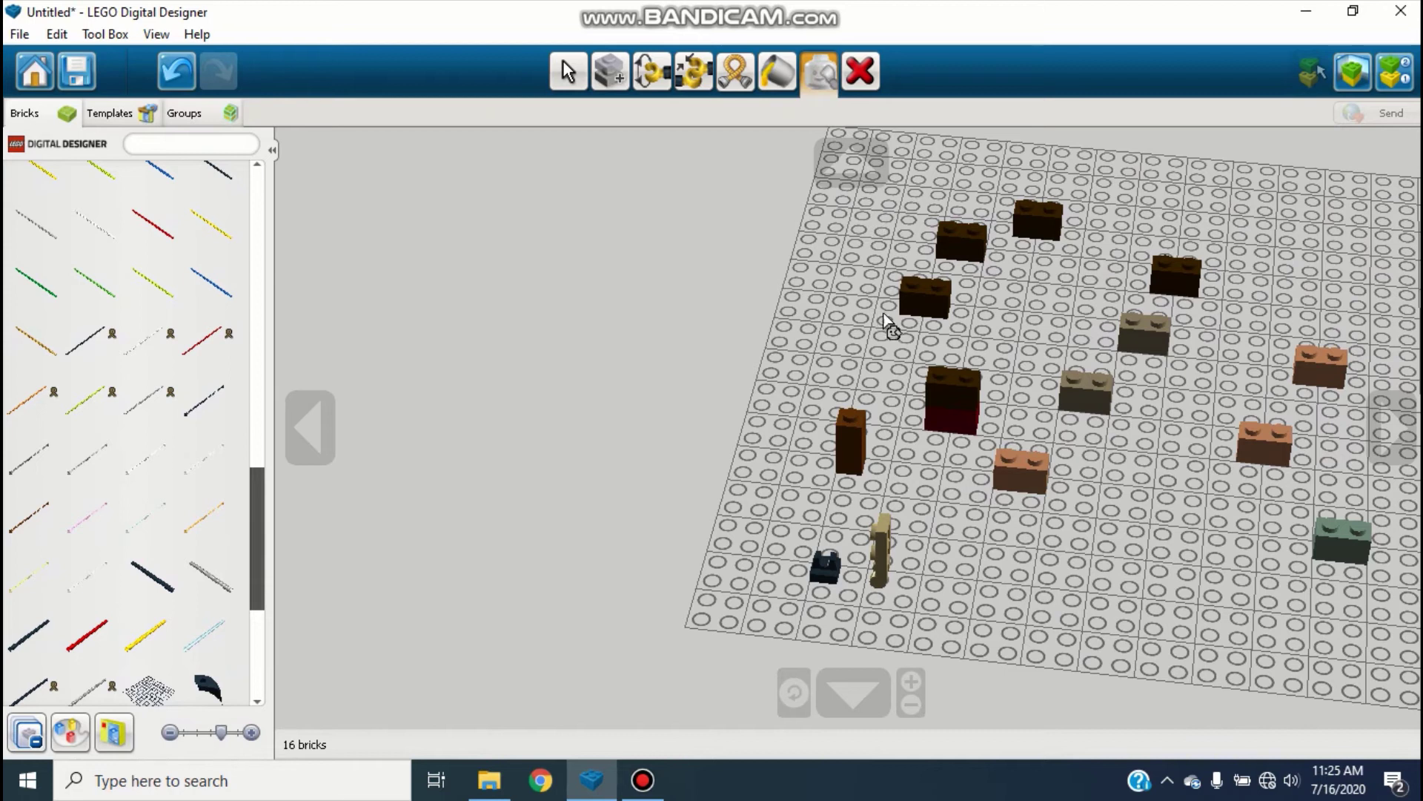
left_click(920, 304)
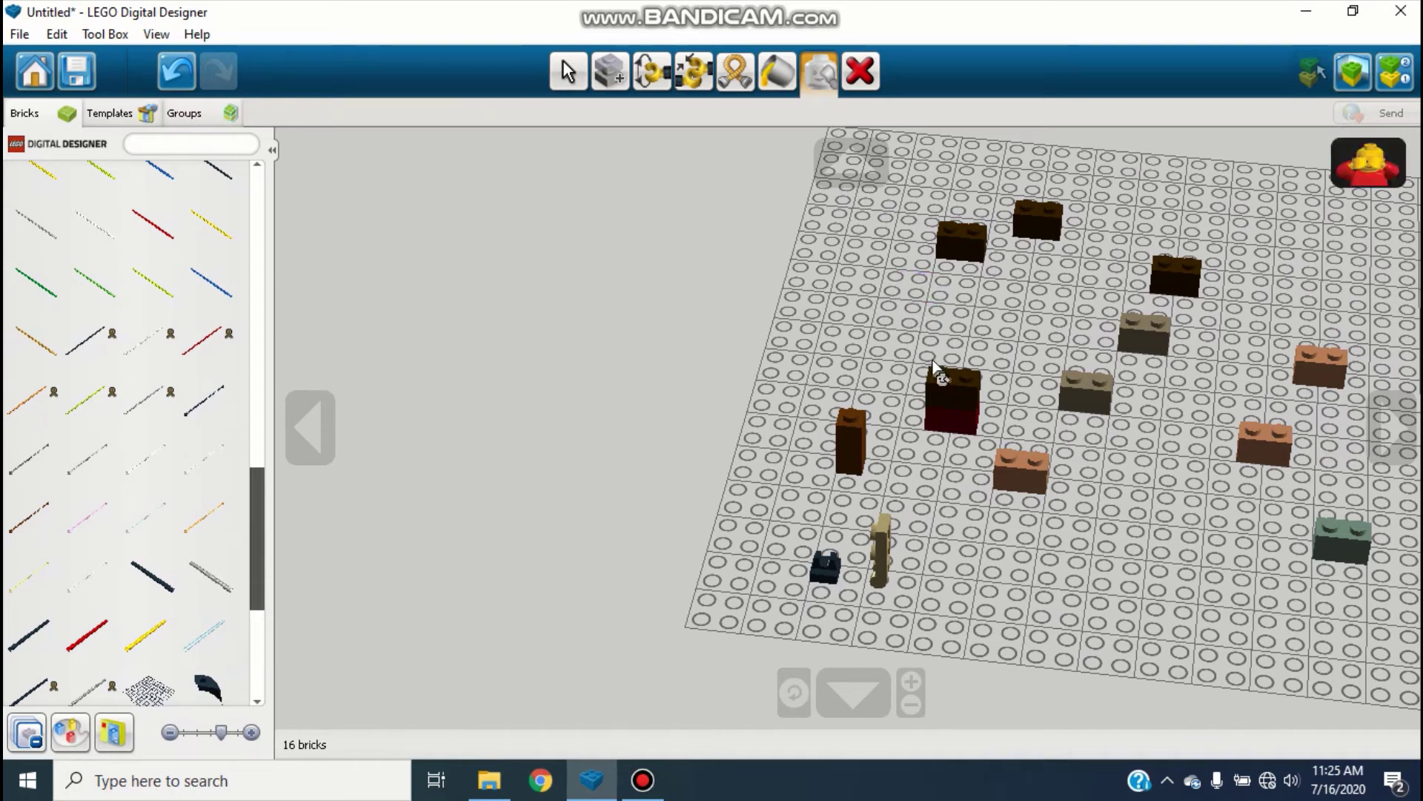
left_click(951, 404)
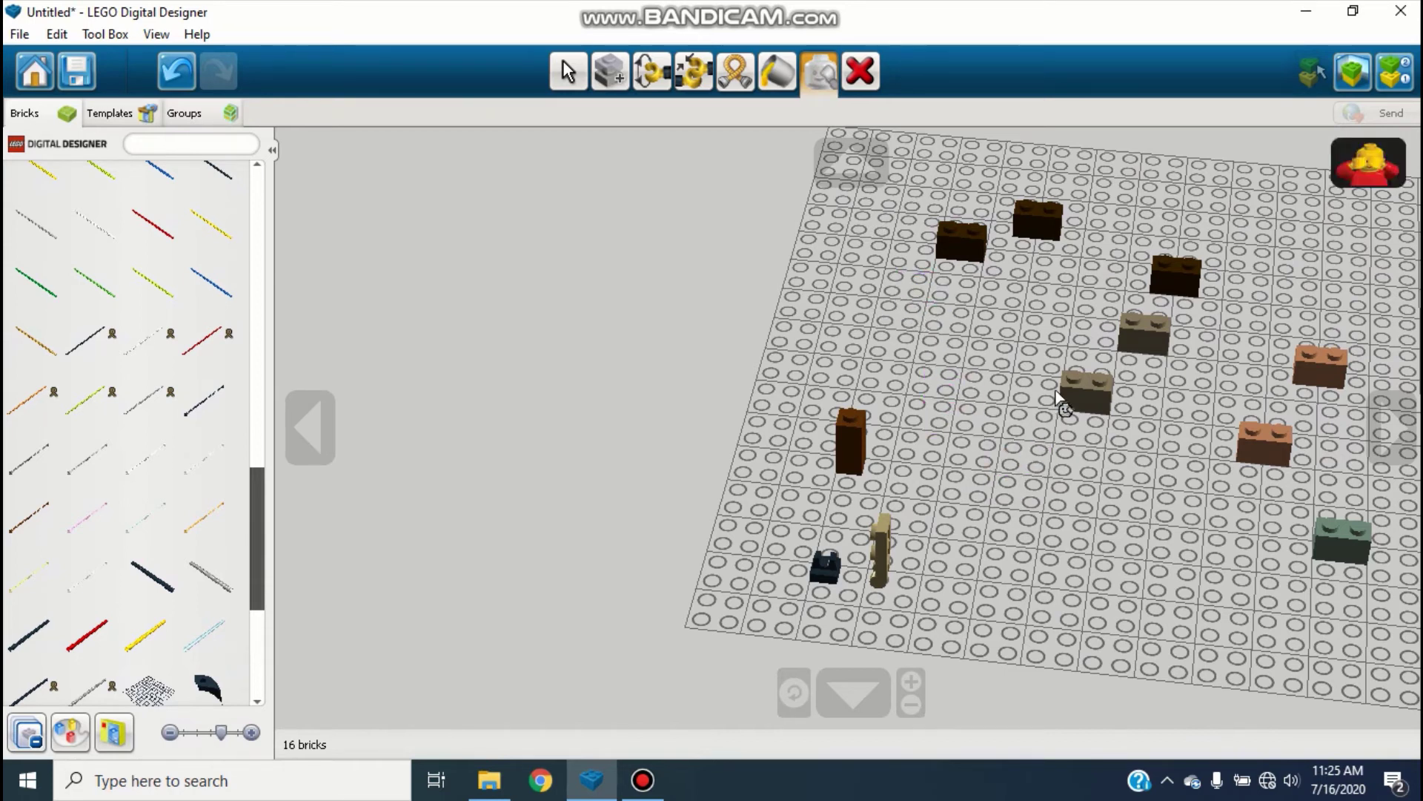
left_click(1091, 399)
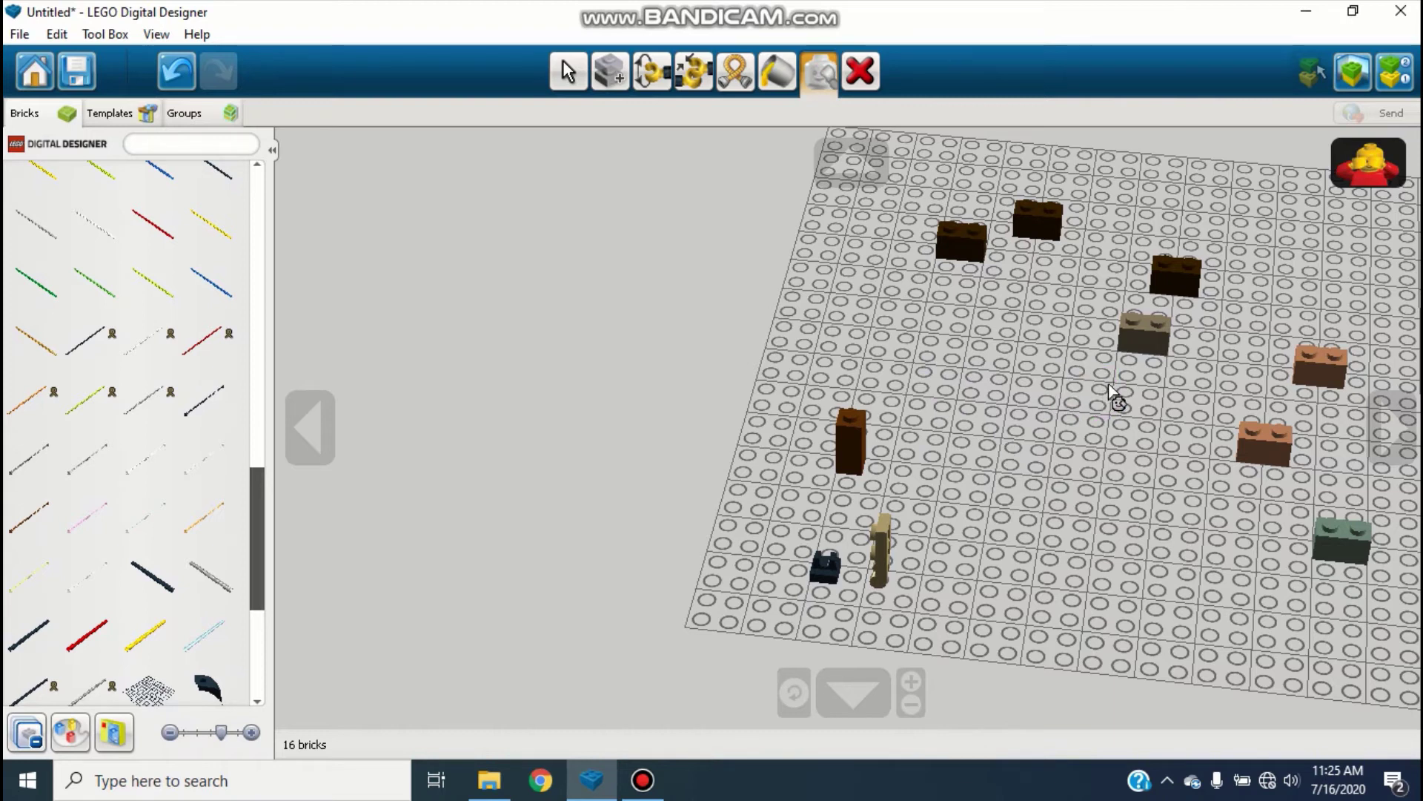
left_click(1363, 163)
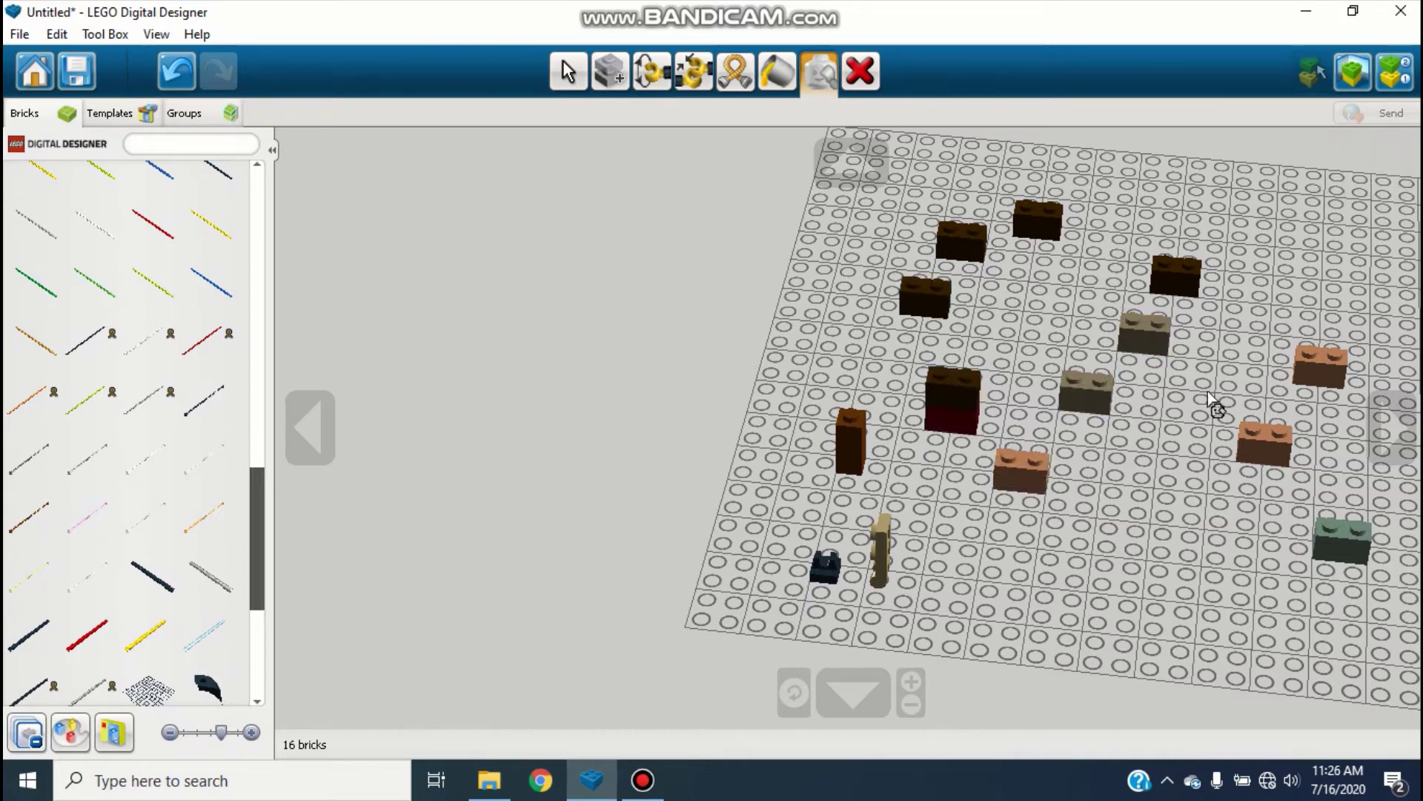
left_click(941, 296)
left_click(961, 241)
left_click(1038, 221)
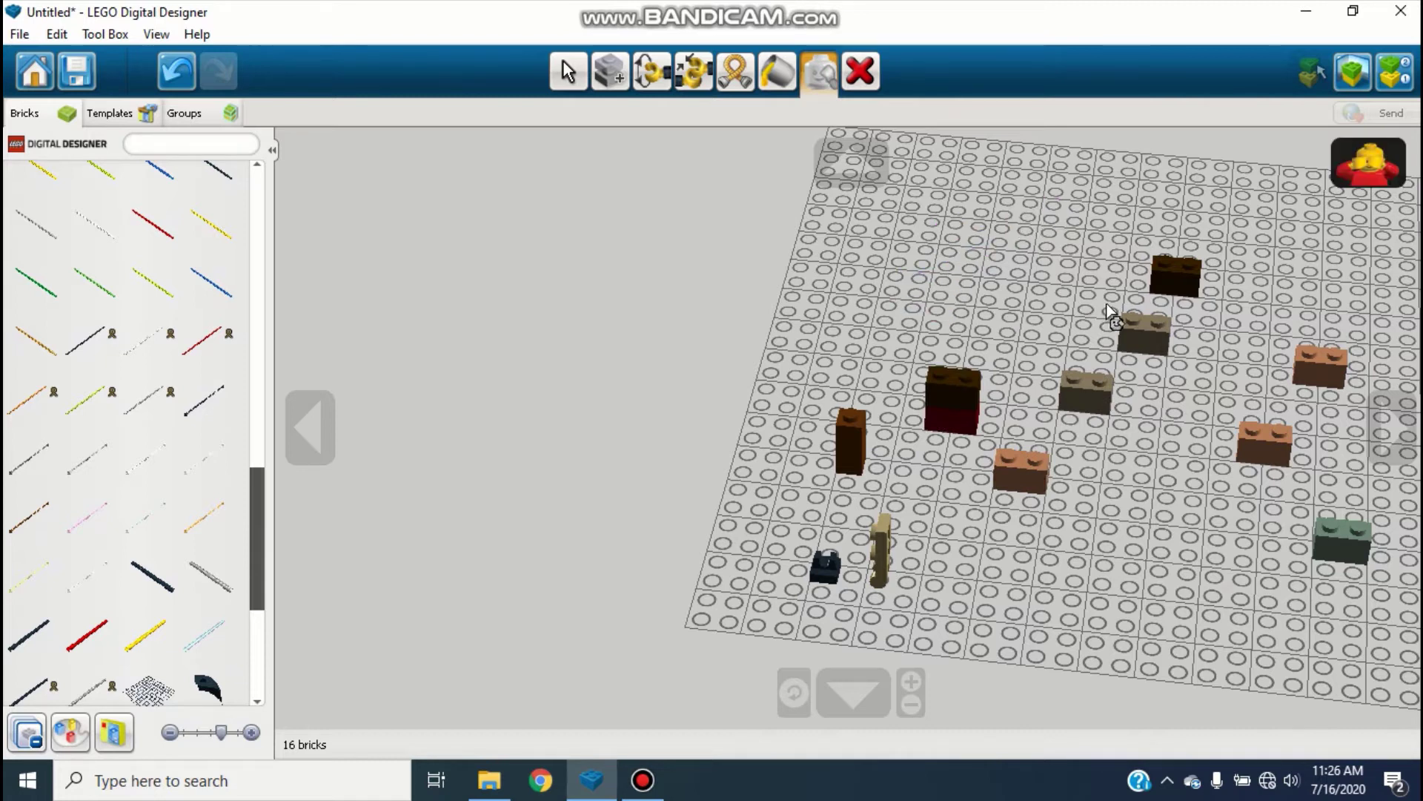
left_click(1144, 332)
left_click(1368, 163)
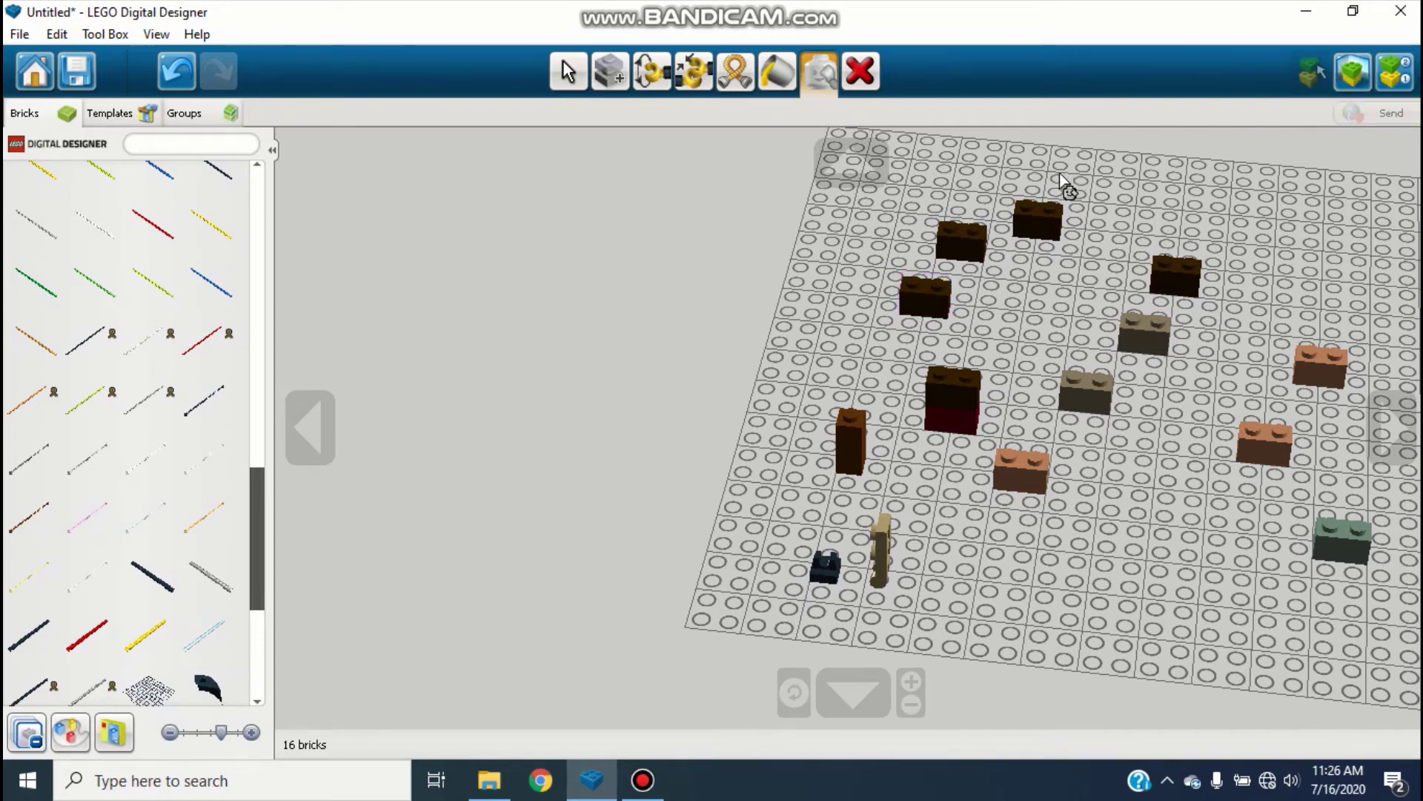
- Orbit the baseplate, enter View mode and switch to the green hilly landscape background
left_click(562, 82)
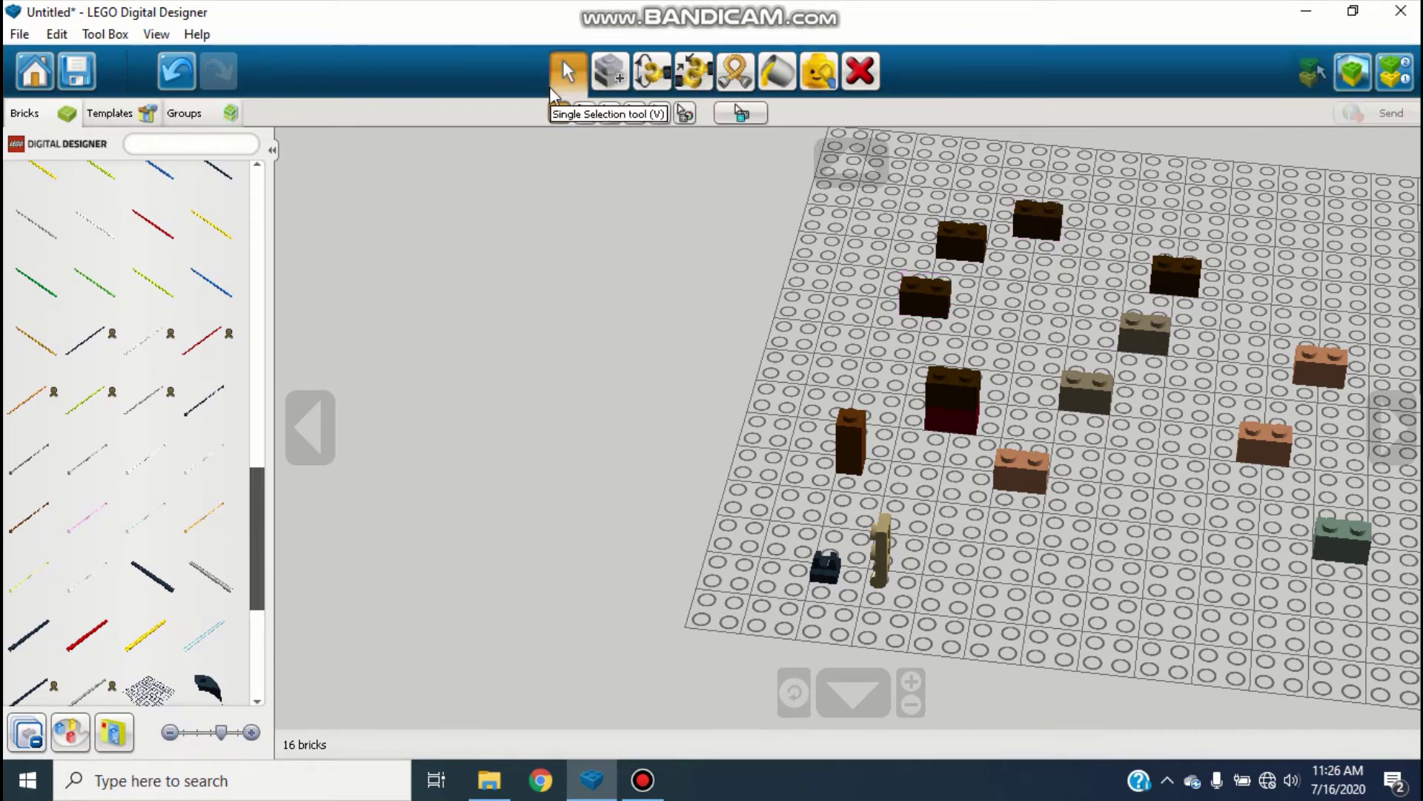
scroll(19, 341, "up", 3)
scroll(20, 341, "up", 10)
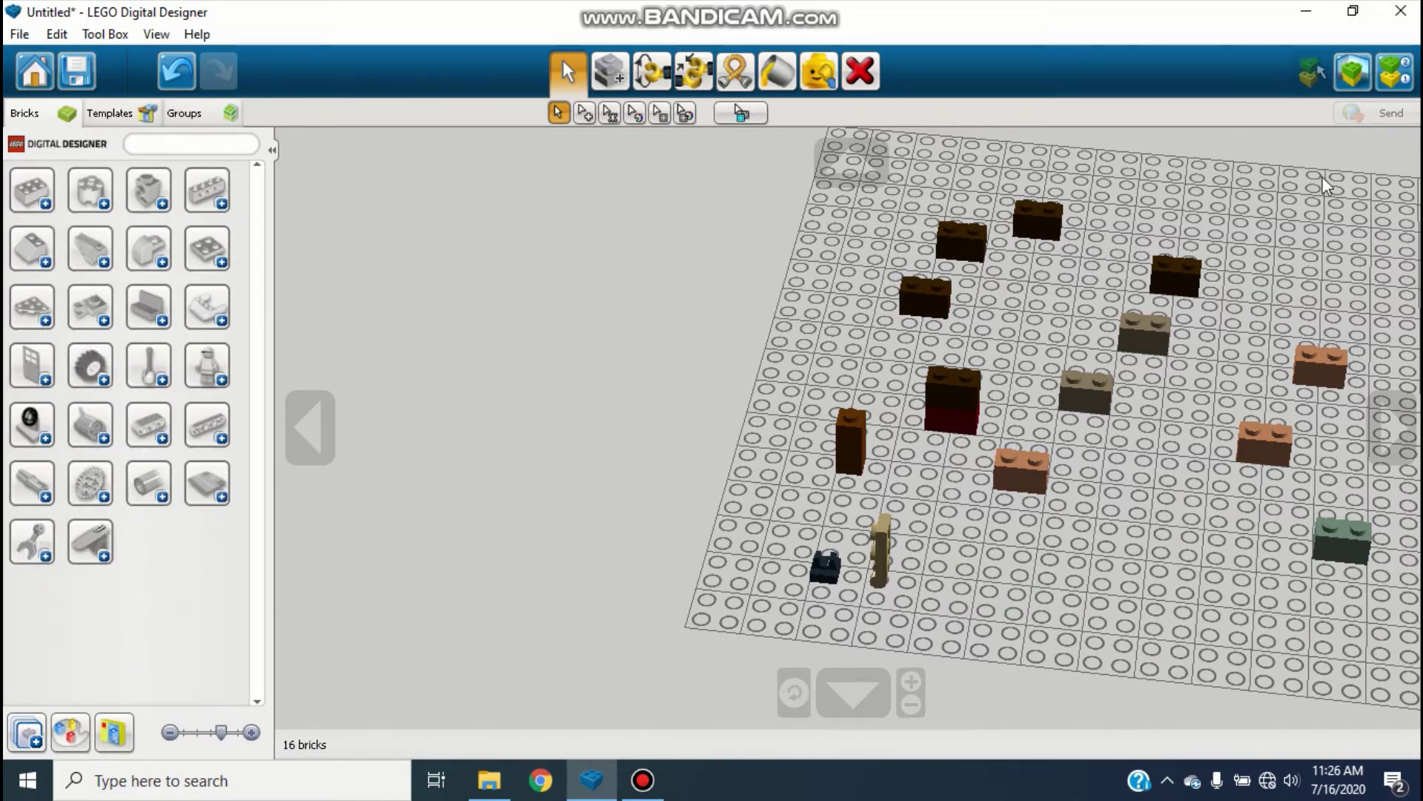
right_click_drag(1285, 261, 1368, 149)
left_click(1361, 77)
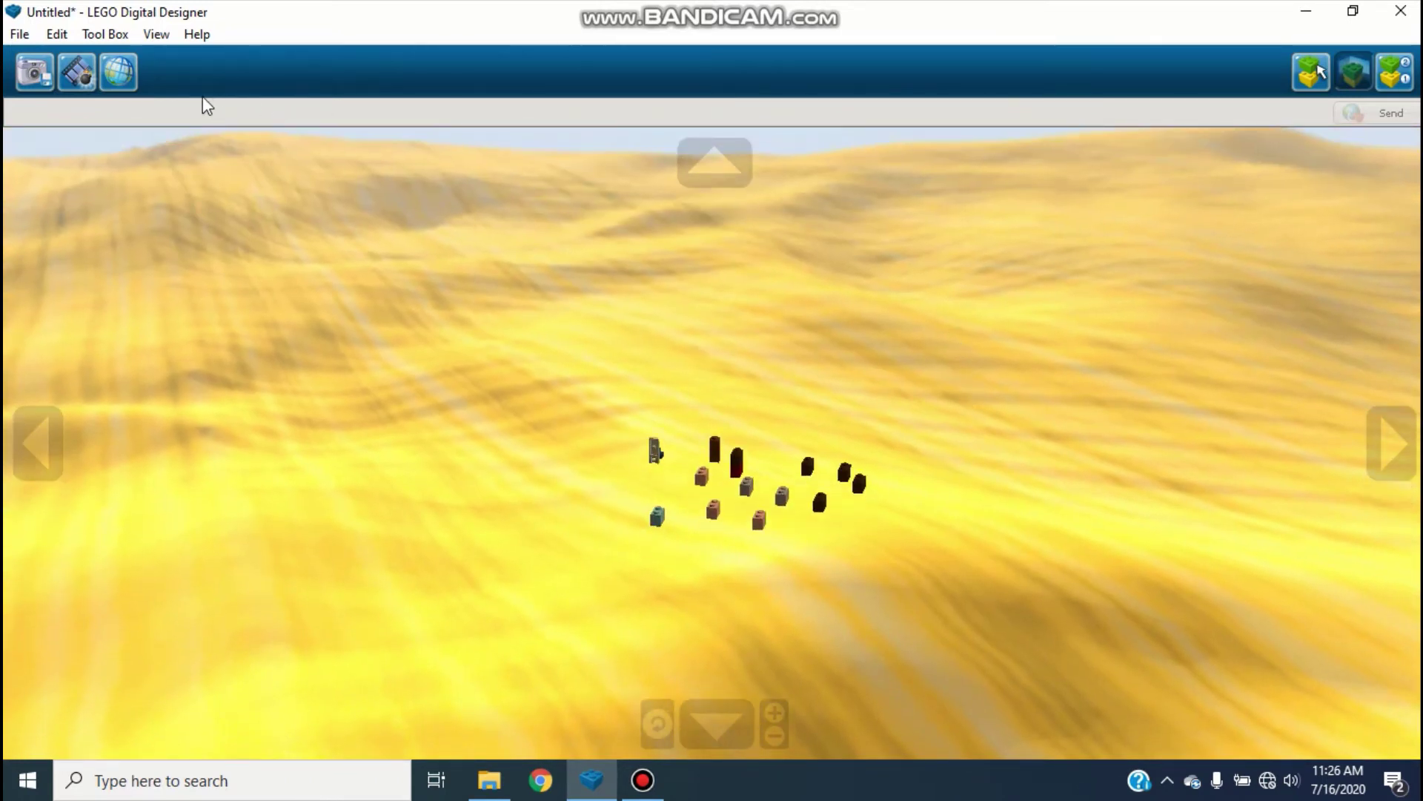
left_click(106, 68)
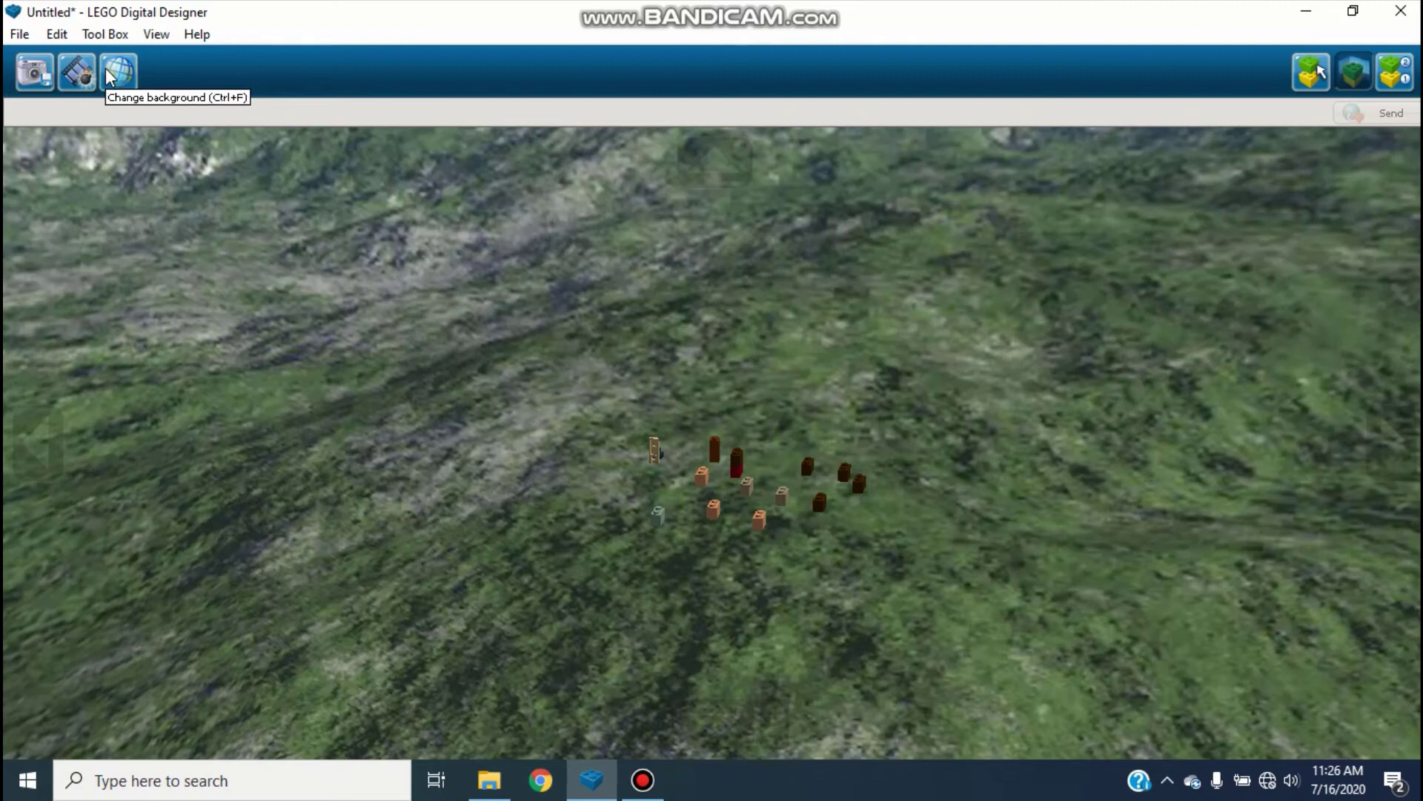